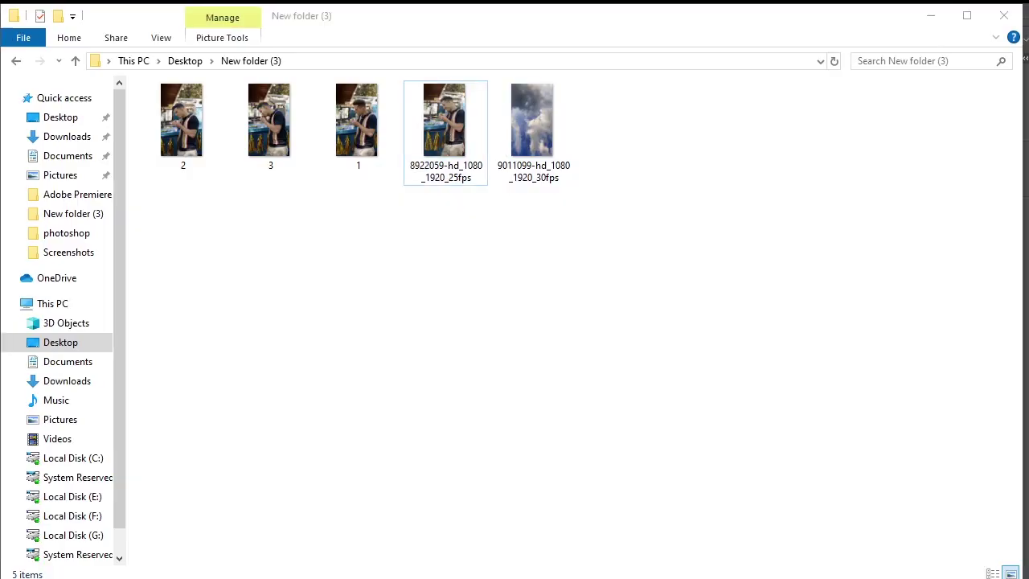
Preview a video clip, then open photos 1, 2 and 3 from New folder (3) together
left_click(513, 553)
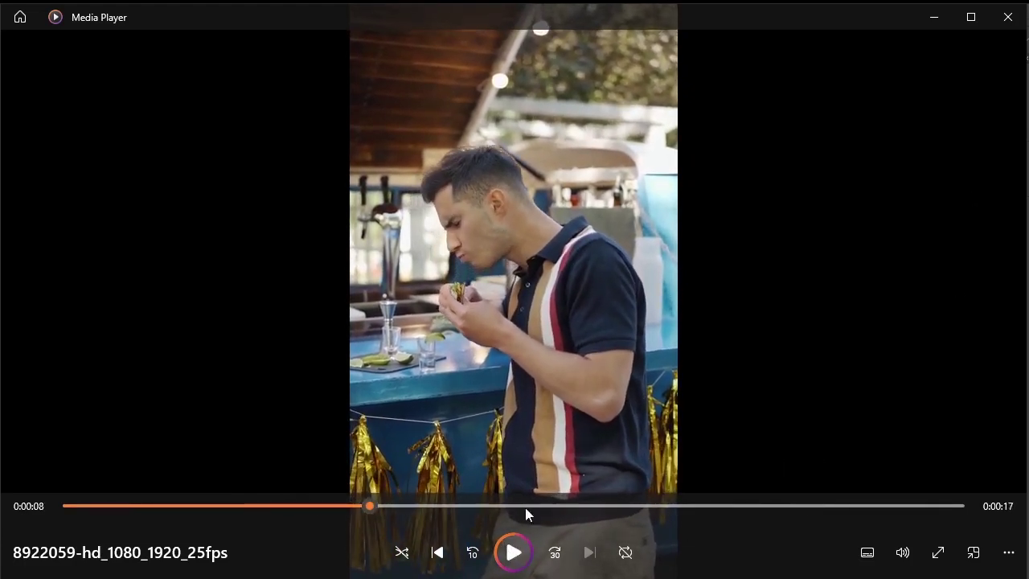
left_click(1006, 20)
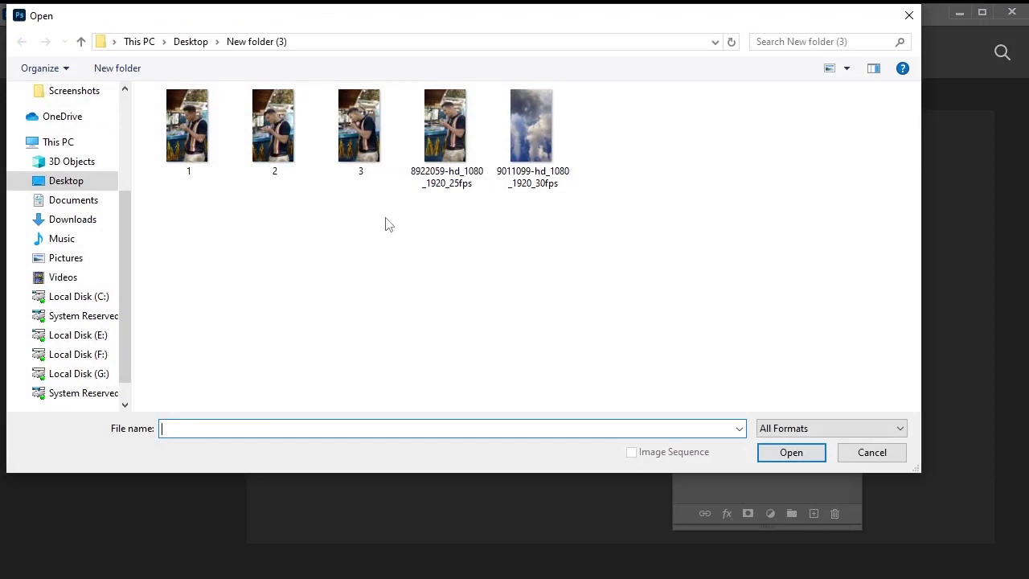
left_click_drag(384, 223, 197, 116)
left_click(791, 453)
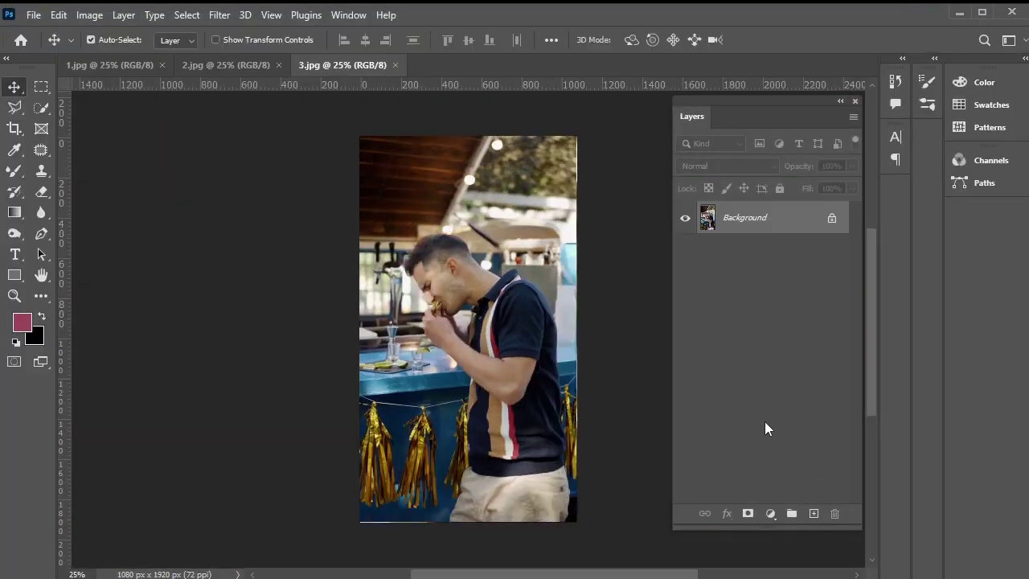
Select the man in 1.jpg, cut him onto Layer 1, and delete the Background layer
left_click(80, 64)
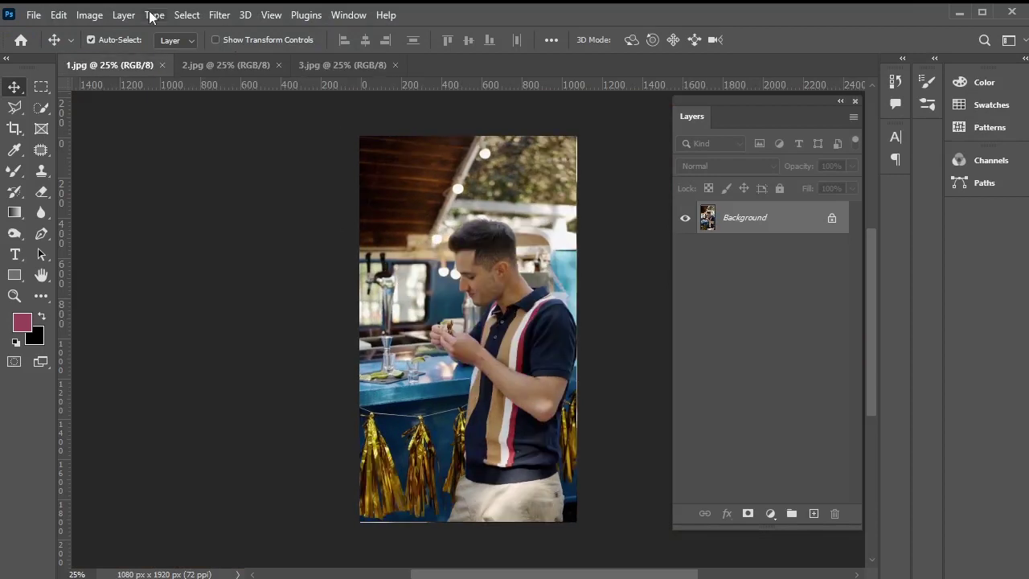
left_click(193, 15)
left_click(231, 206)
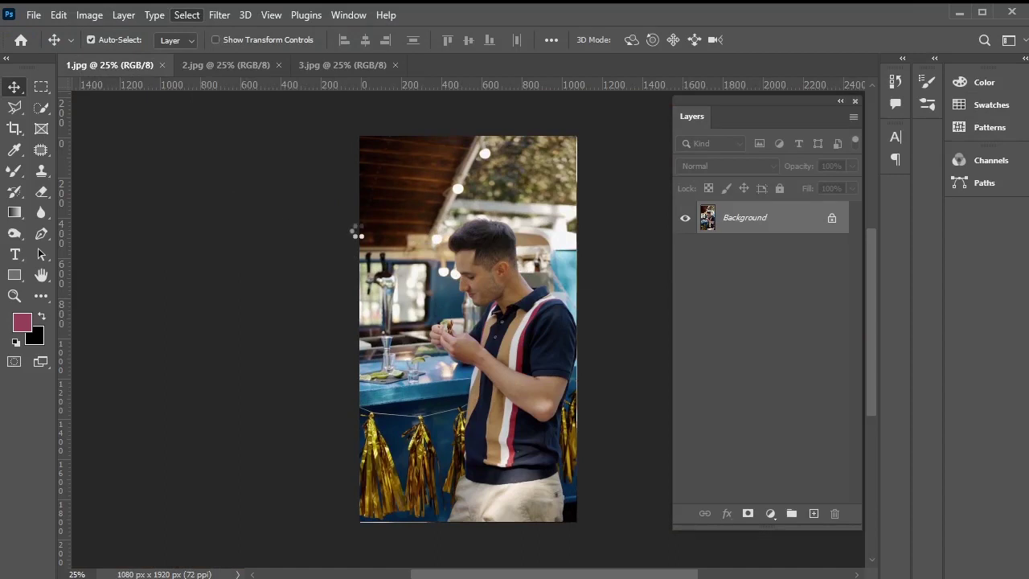
left_click(44, 85)
right_click(482, 228)
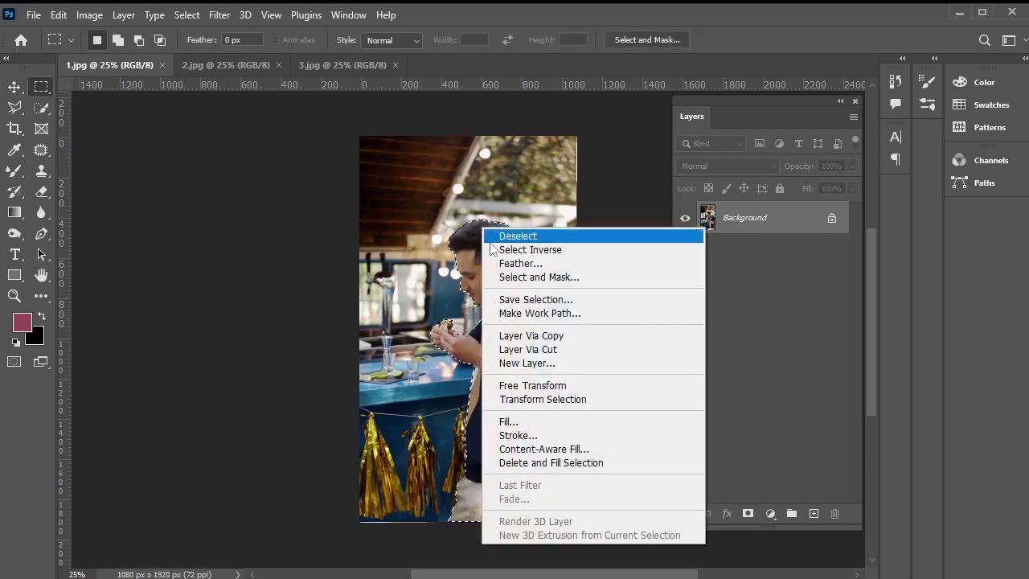
left_click(535, 349)
left_click(748, 251)
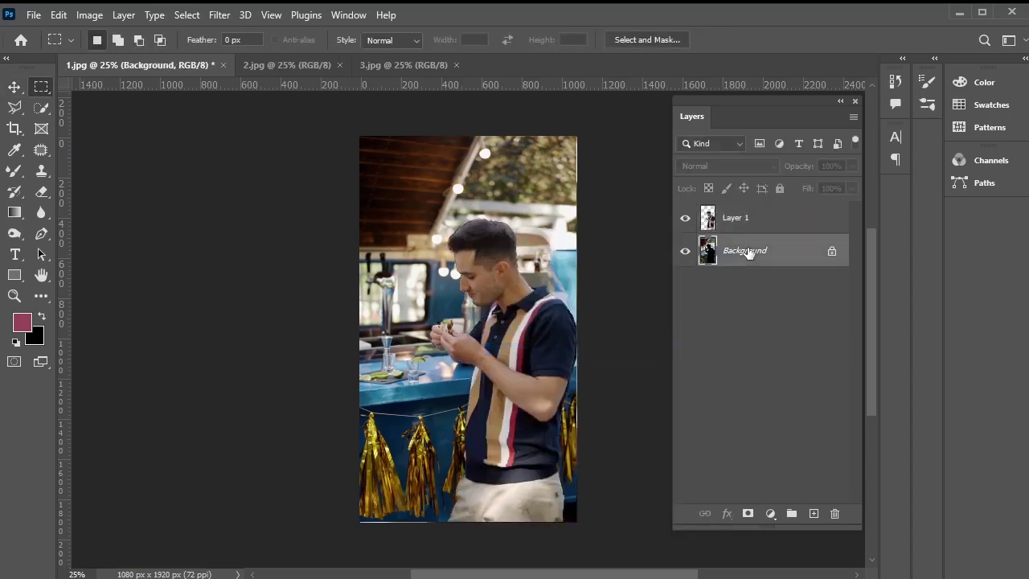
key("Delete")
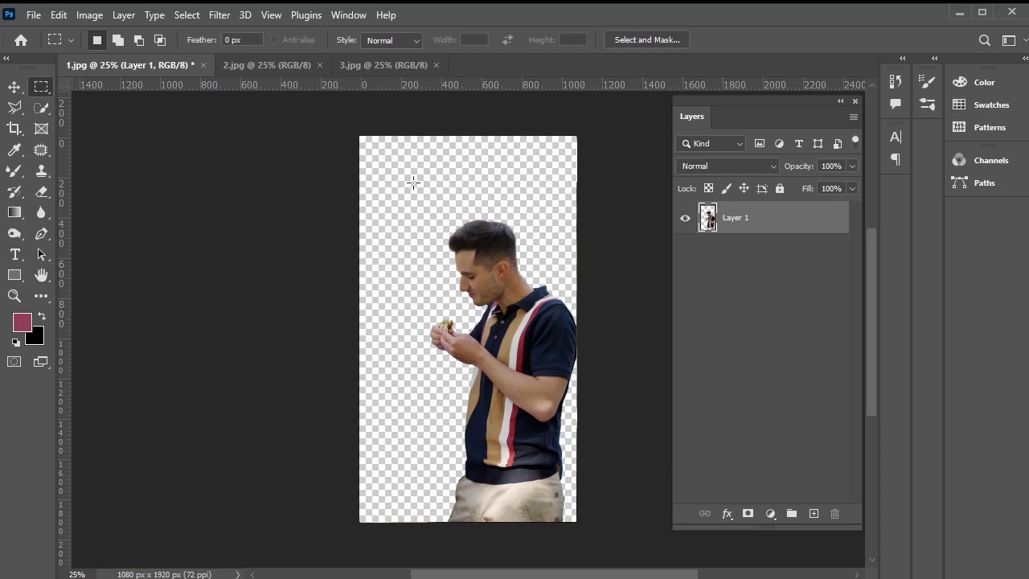
Select the man in 2.jpg and cut him onto his own layer
left_click(263, 64)
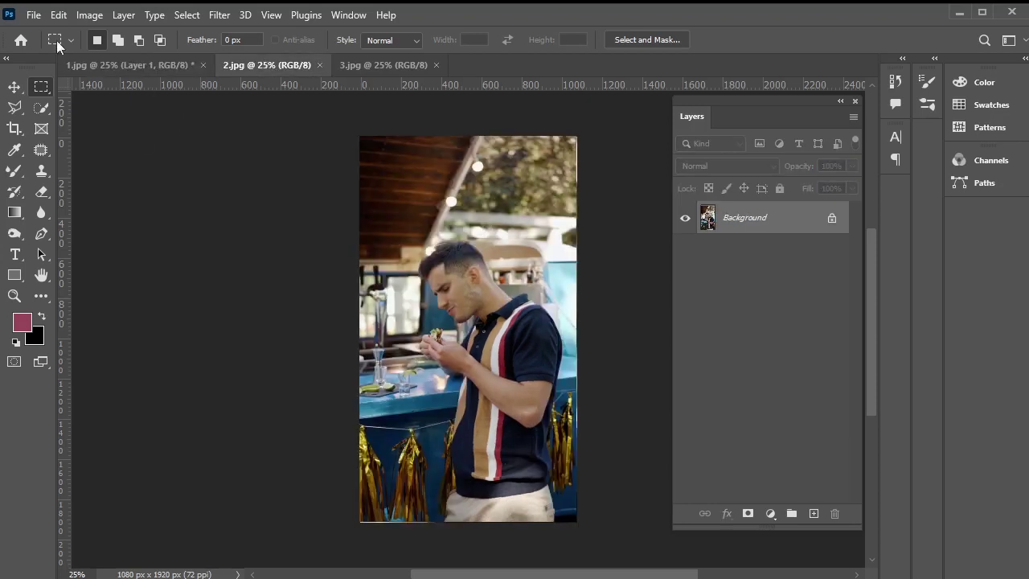
left_click(179, 15)
left_click(241, 200)
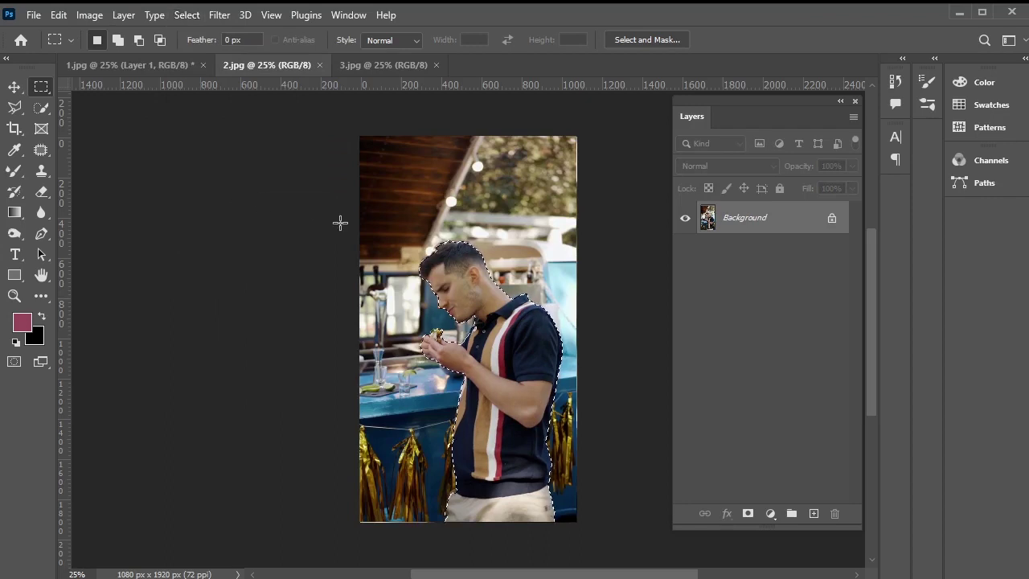
right_click(456, 252)
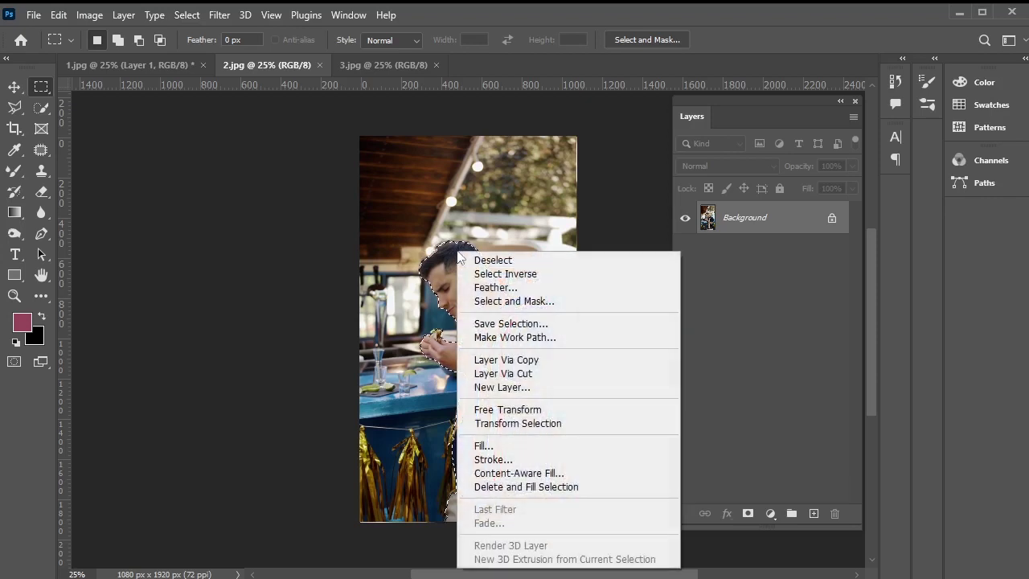
left_click(662, 375)
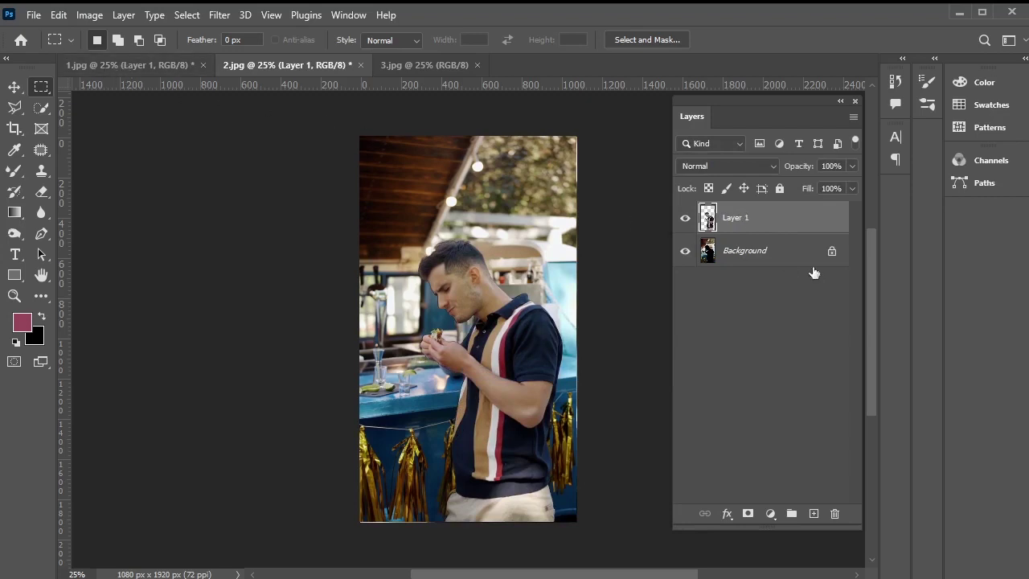
Duplicate the cut-out Layer 1 into the 1.jpg document
right_click(770, 219)
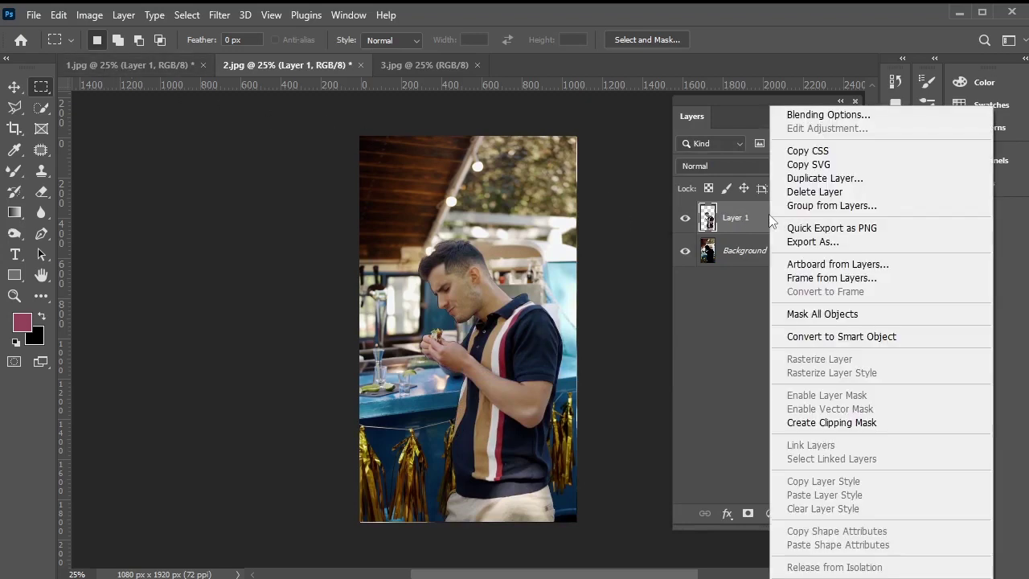
left_click(918, 178)
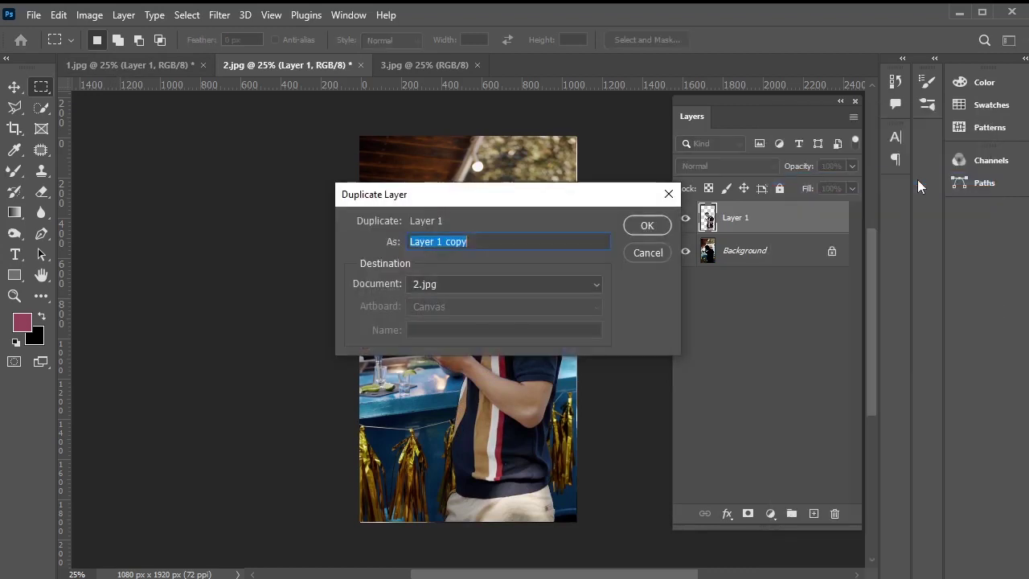
left_click(563, 286)
left_click(466, 300)
left_click(651, 226)
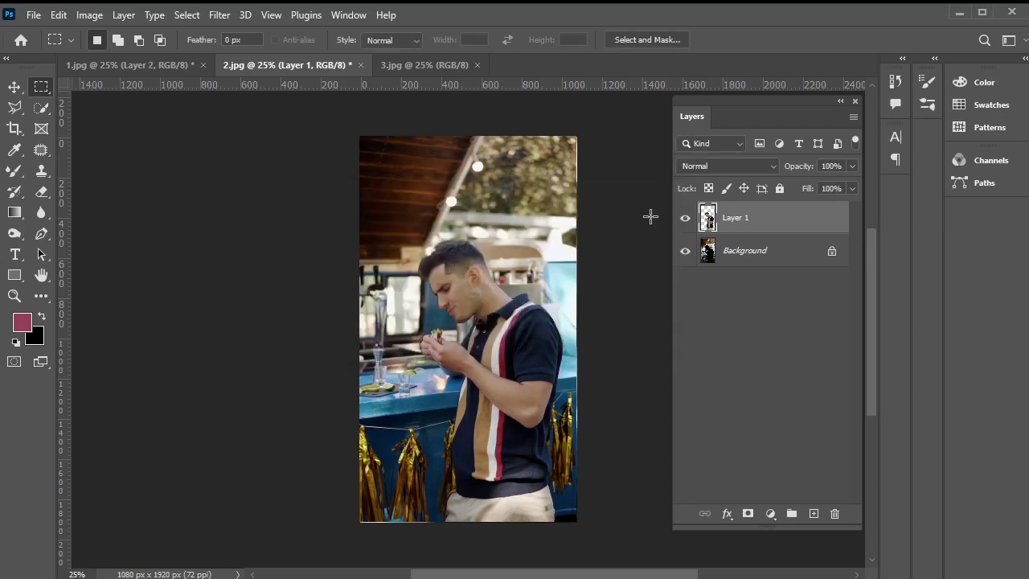
In 1.jpg, move the new Layer 2 figure about 72 px left
left_click(159, 68)
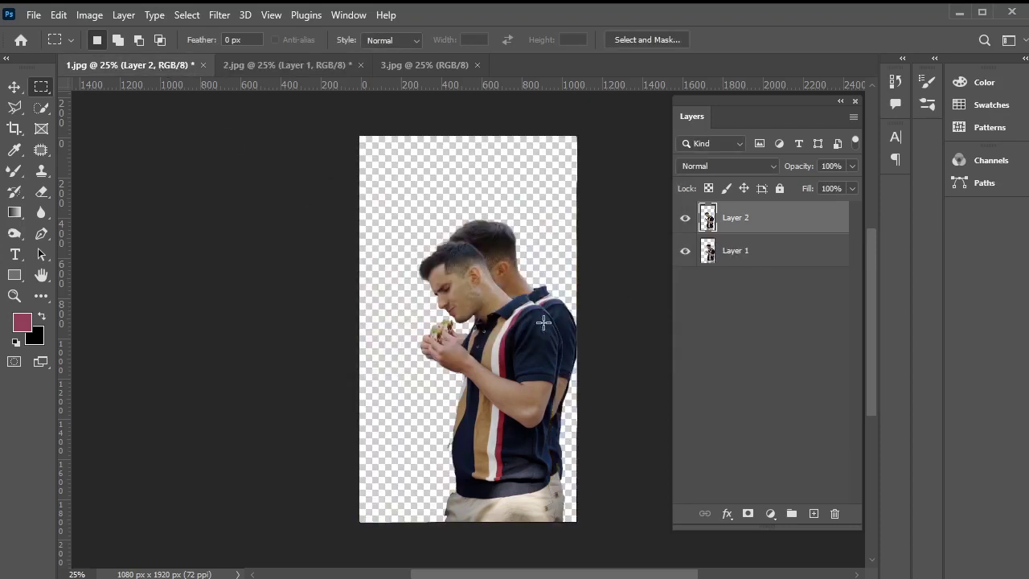
left_click(14, 87)
left_click_drag(511, 381, 453, 373)
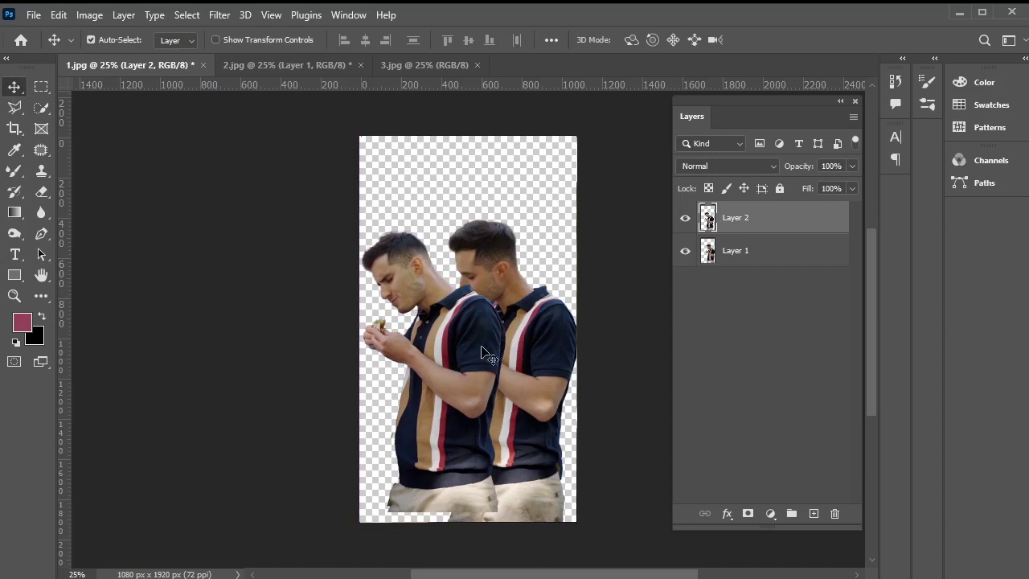
Close 2.jpg without saving its changes
left_click(306, 65)
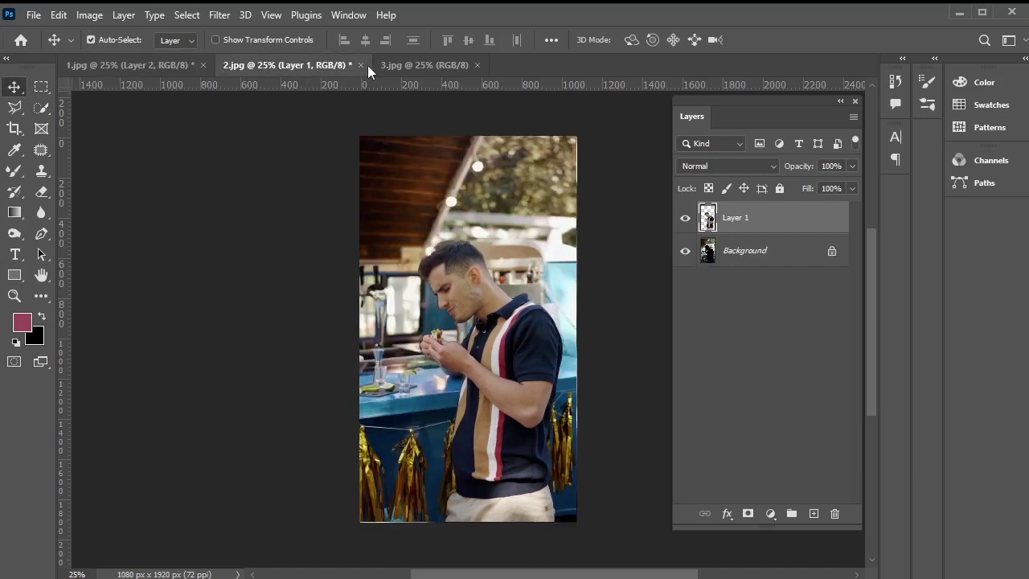
left_click(361, 65)
left_click(510, 238)
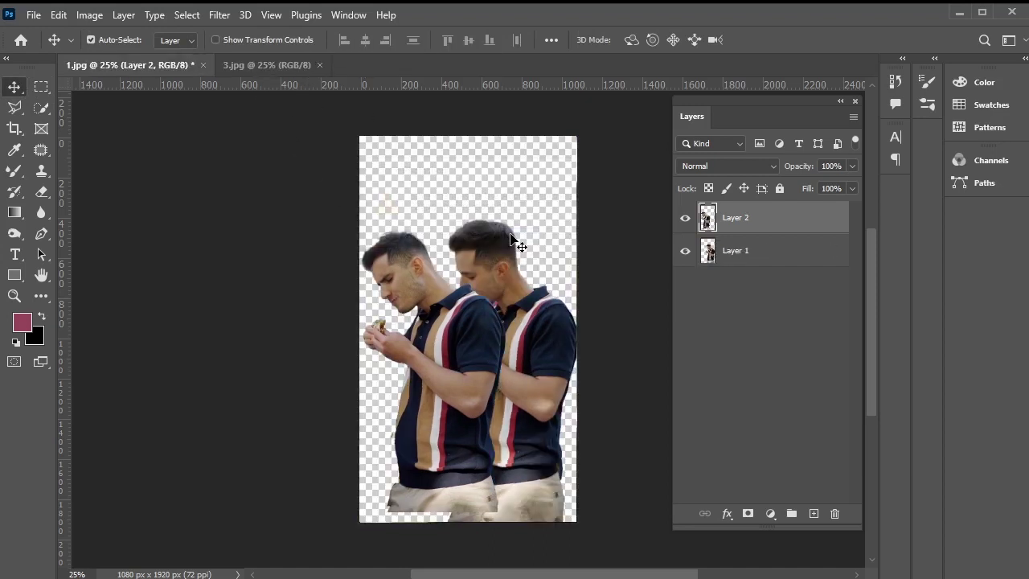
Select the man in 3.jpg, remove the hand-shirt gap, and copy him onto a new layer
left_click(261, 65)
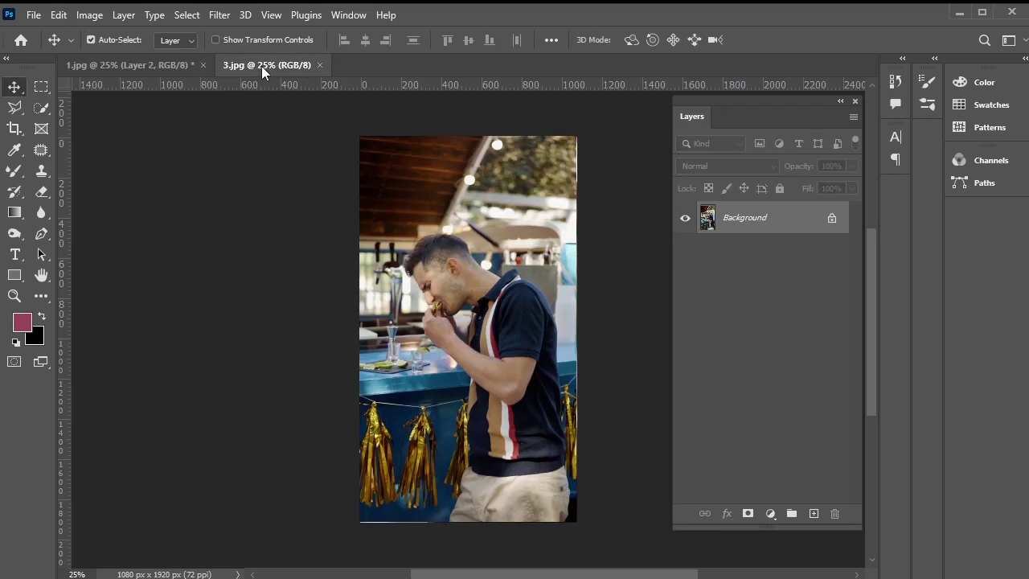
left_click(186, 15)
left_click(228, 206)
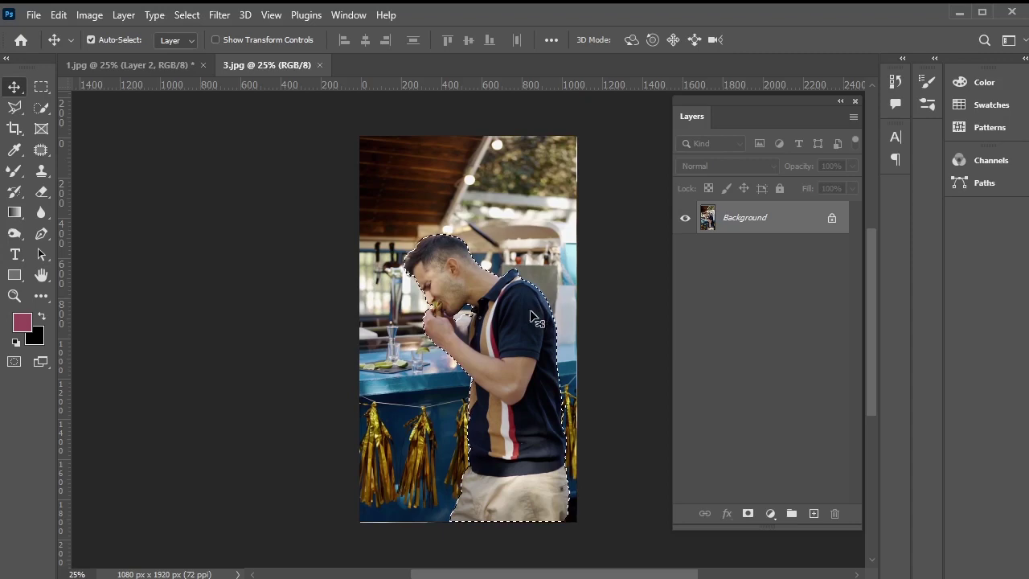
scroll(475, 311, "up", 5)
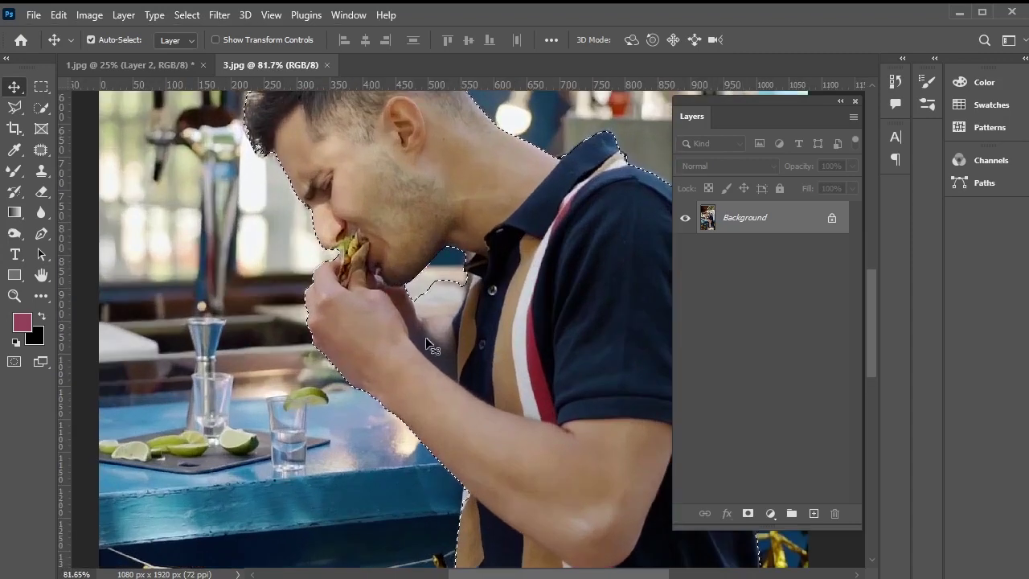
left_click(41, 107)
left_click(437, 294, "alt")
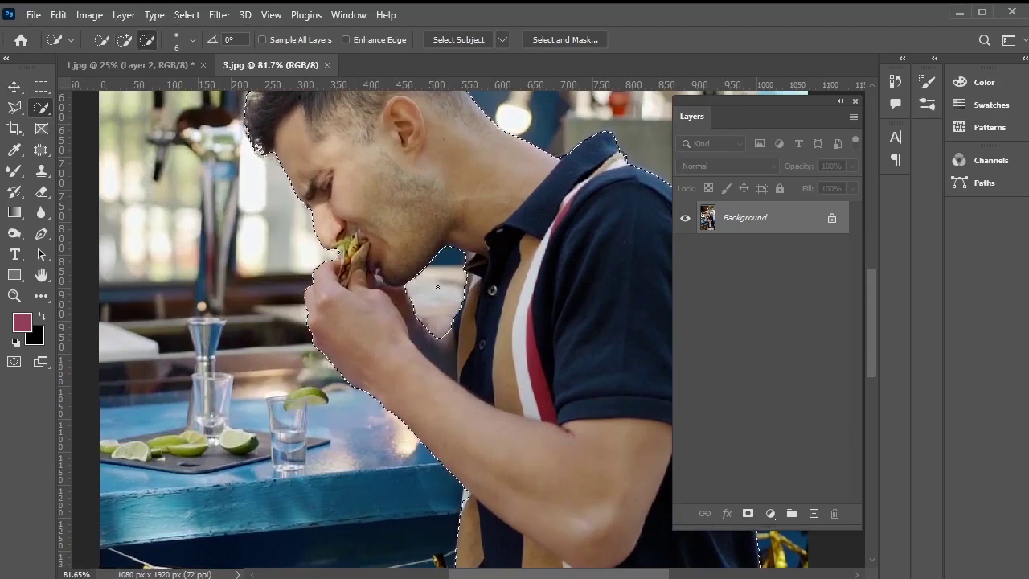
scroll(458, 284, "down", 5)
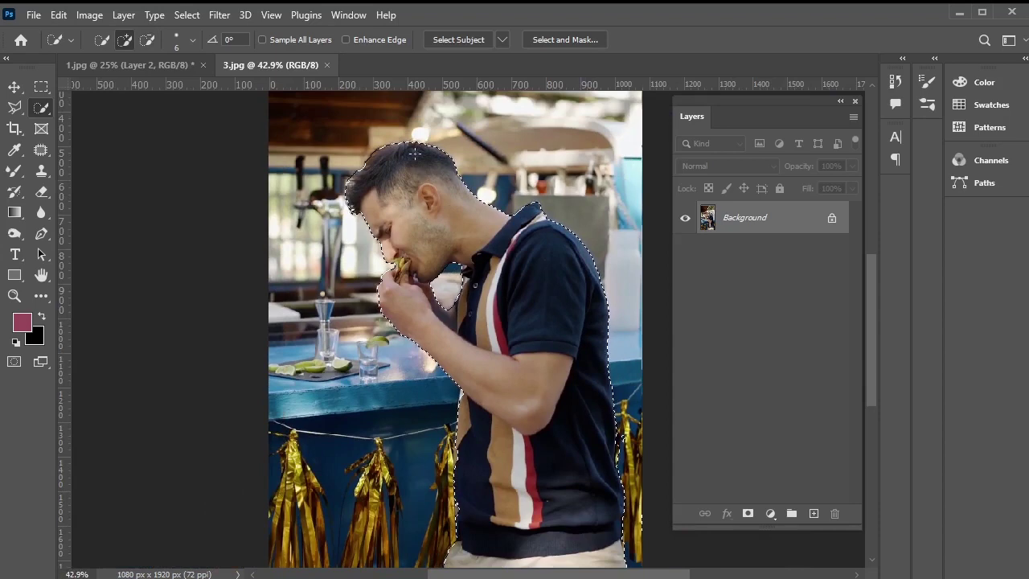
right_click(415, 153)
left_click(482, 263)
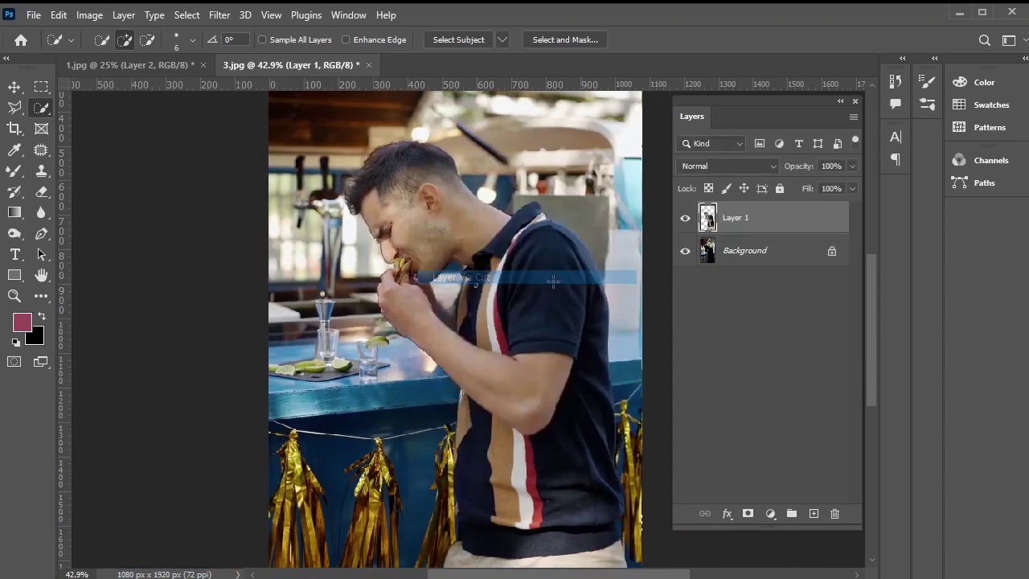
Duplicate that figure layer into 1.jpg, then close 3.jpg without saving
right_click(759, 225)
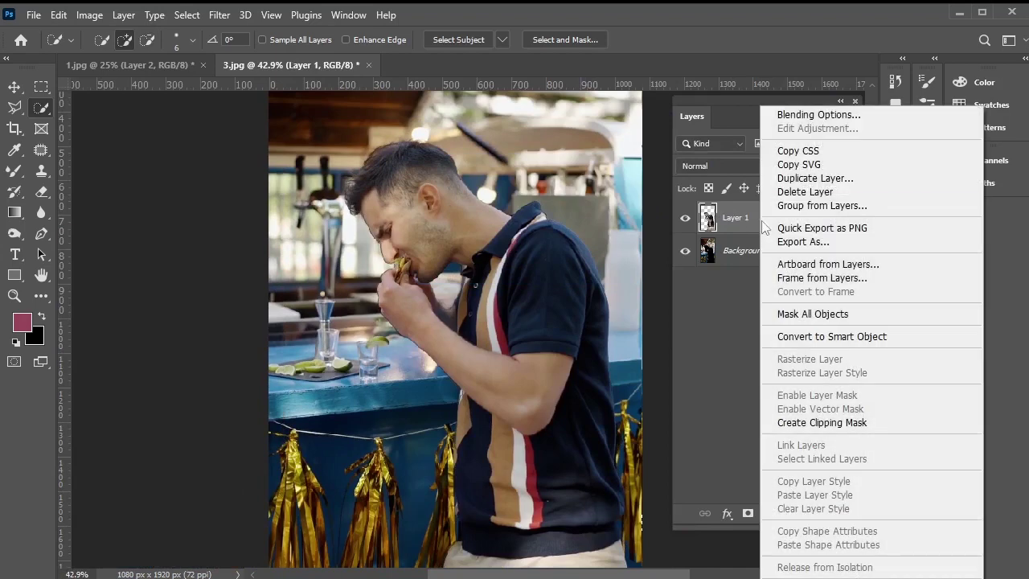
left_click(826, 182)
left_click(593, 284)
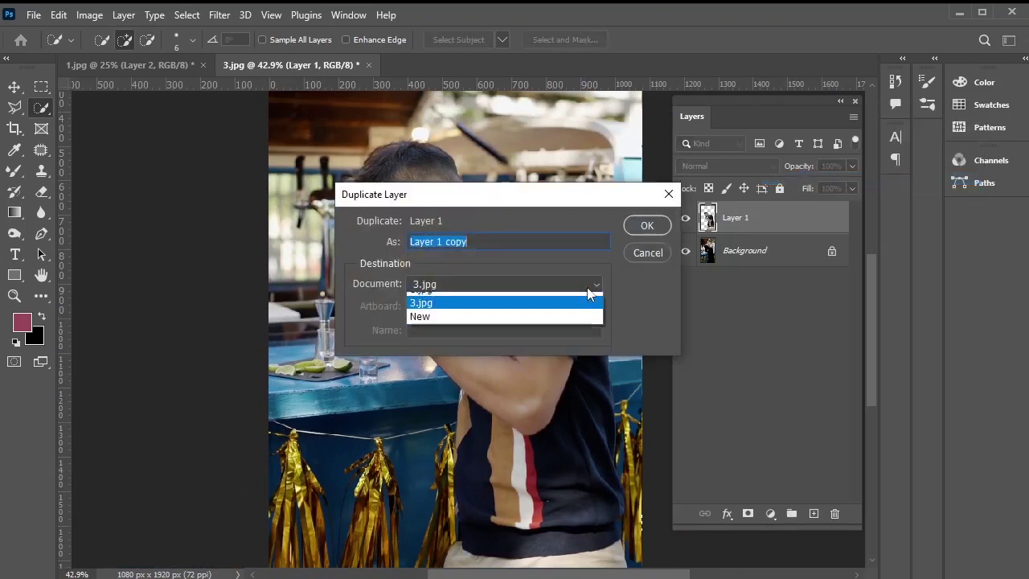
left_click(519, 299)
left_click(650, 232)
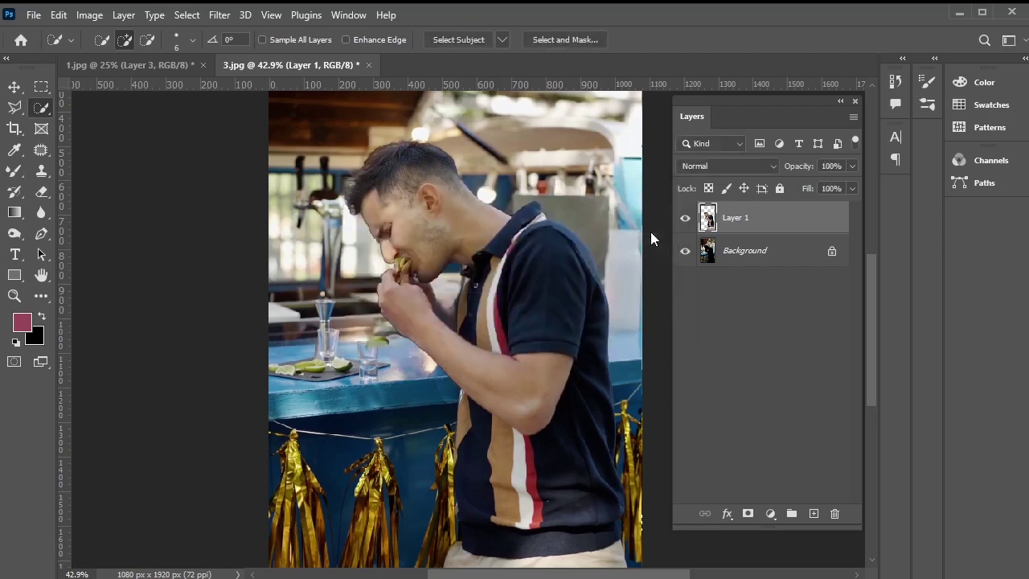
left_click(368, 64)
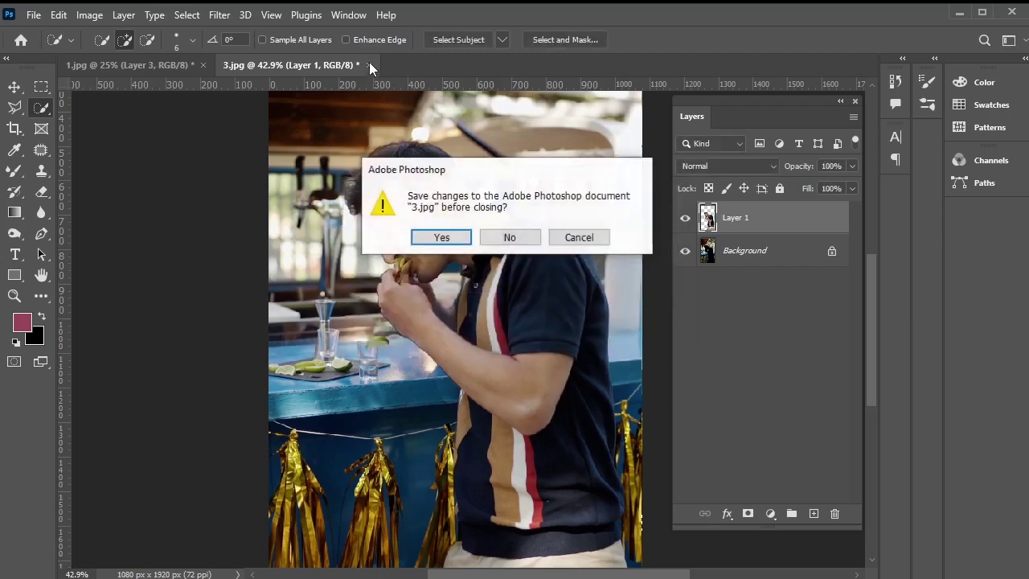
left_click(524, 237)
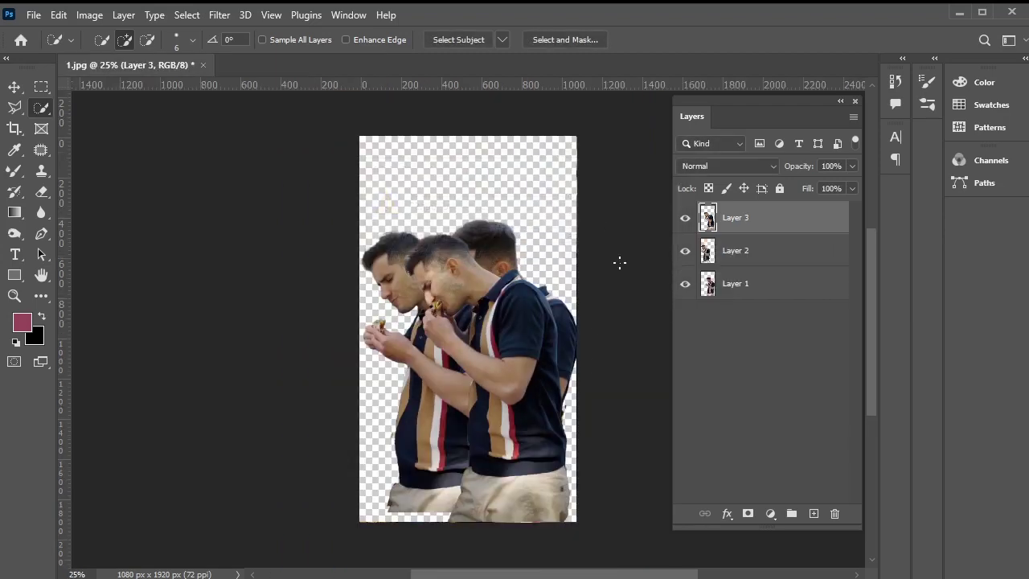
Change the 1.jpg canvas height to 1080 pixels and accept the clipping warning
left_click(685, 283, "alt")
left_click(685, 283, "alt")
left_click(89, 15)
left_click(156, 152)
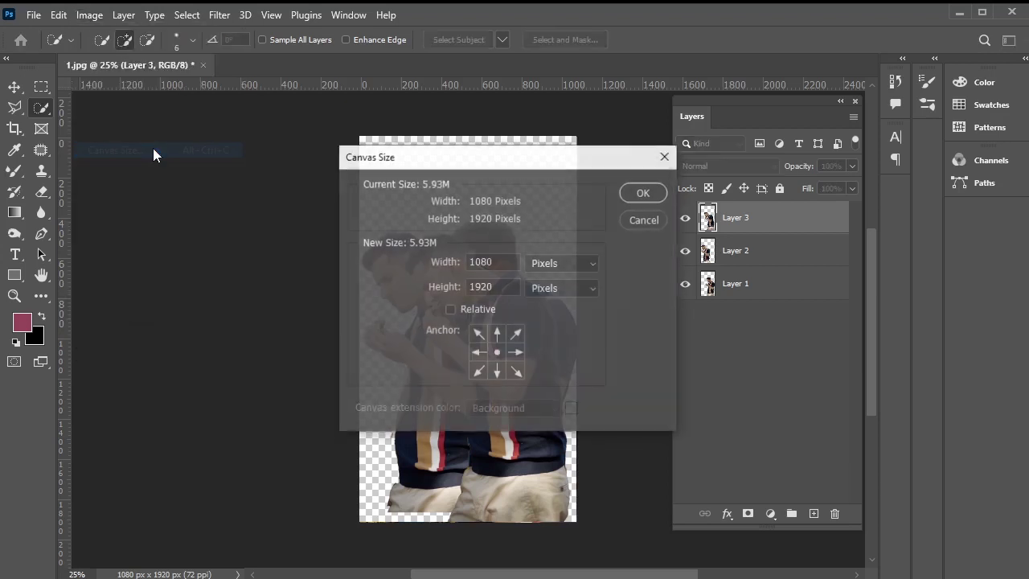
double_click(501, 289)
type("10")
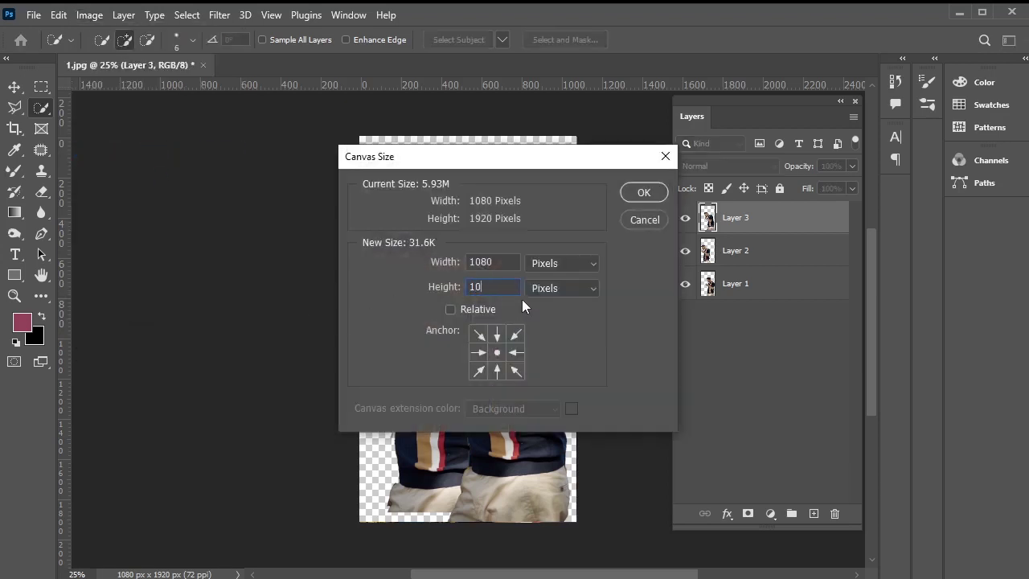
type("80")
left_click(648, 194)
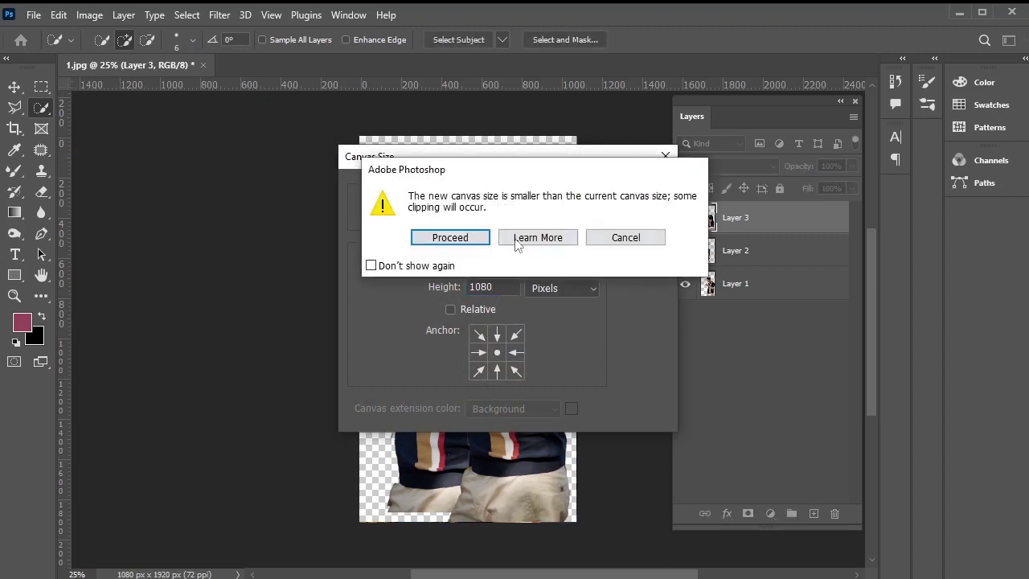
left_click(438, 239)
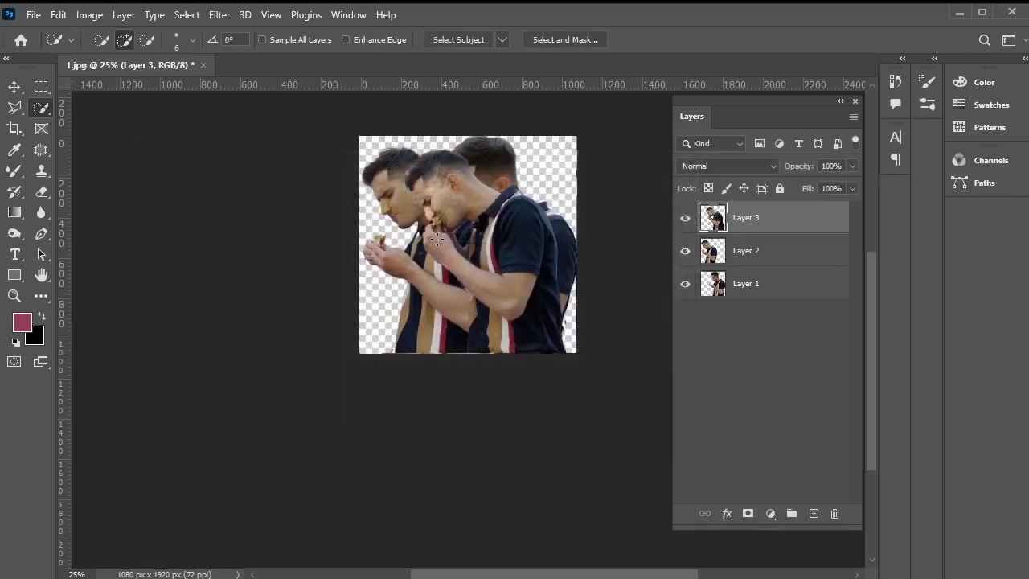
Scale all three figure layers to about 57% and move them right and up
left_click(14, 87)
scroll(406, 251, "up", 2)
key("ctrl+alt+a")
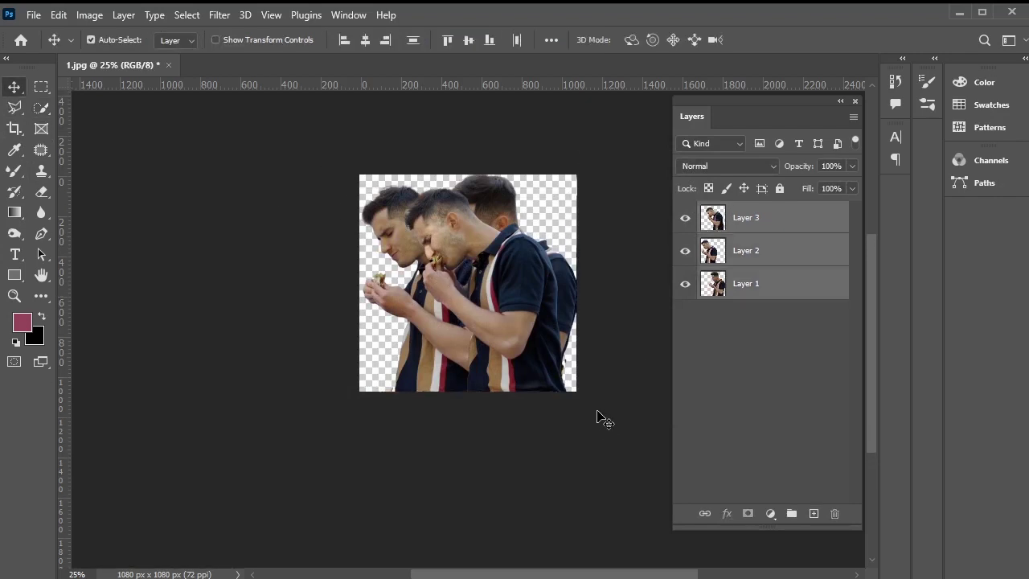
key("ctrl+t")
left_click_drag(577, 174, 482, 305)
left_click_drag(446, 373, 492, 286)
key("Return")
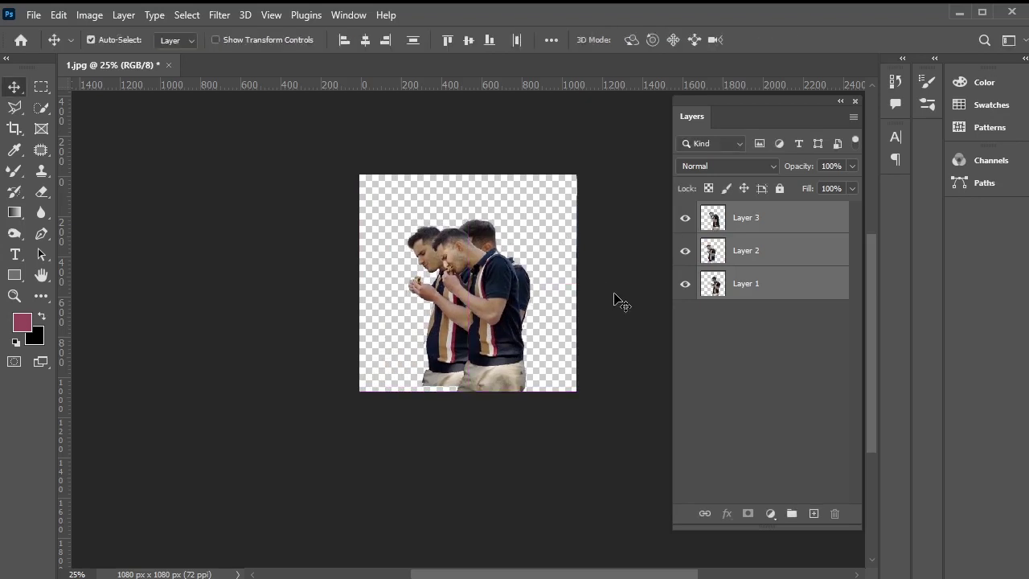
Flip the three figures horizontally so they face right
scroll(617, 302, "up", 4)
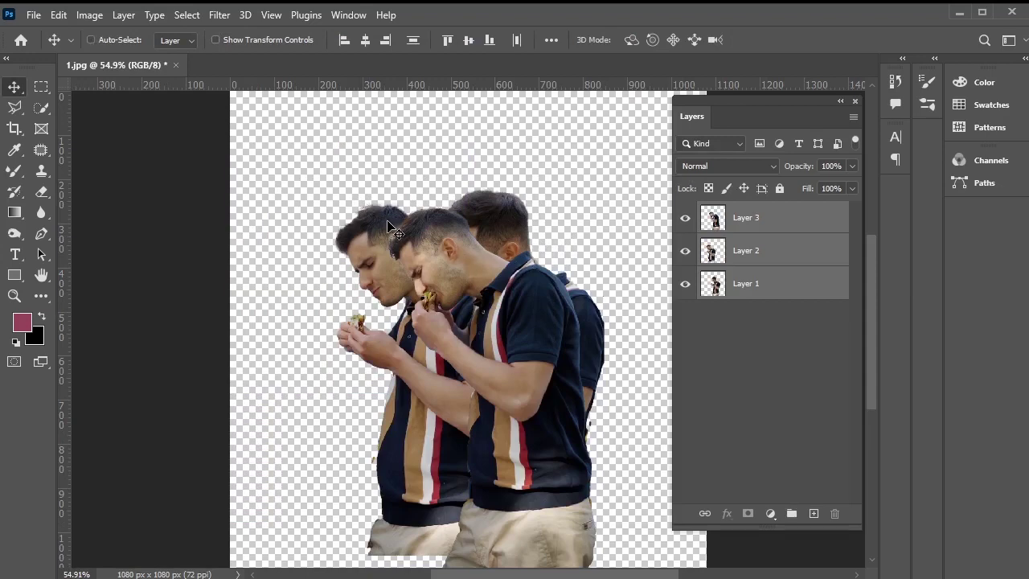
key("ctrl+t")
right_click(368, 199)
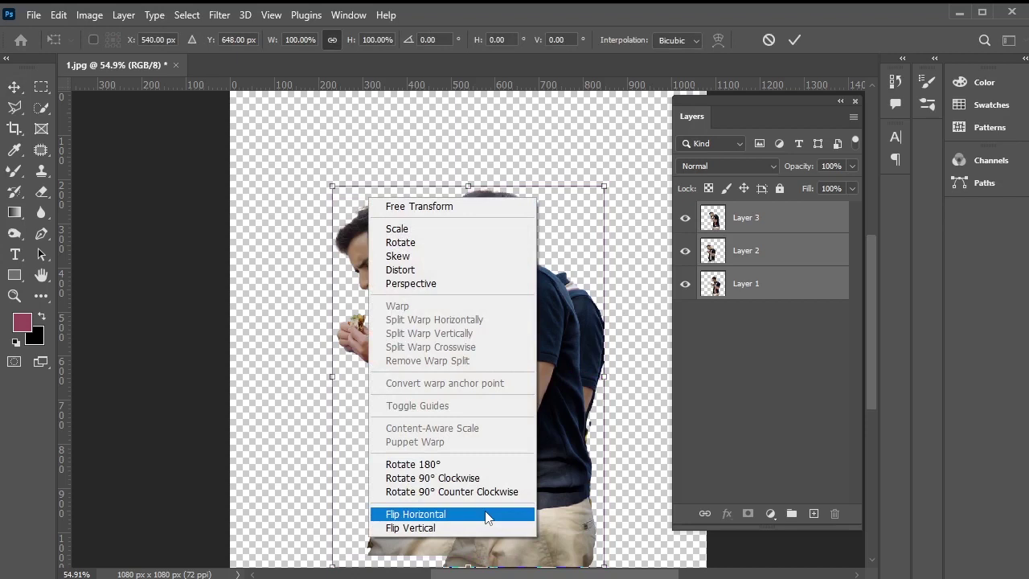
left_click(420, 514)
left_click_drag(732, 100, 800, 101)
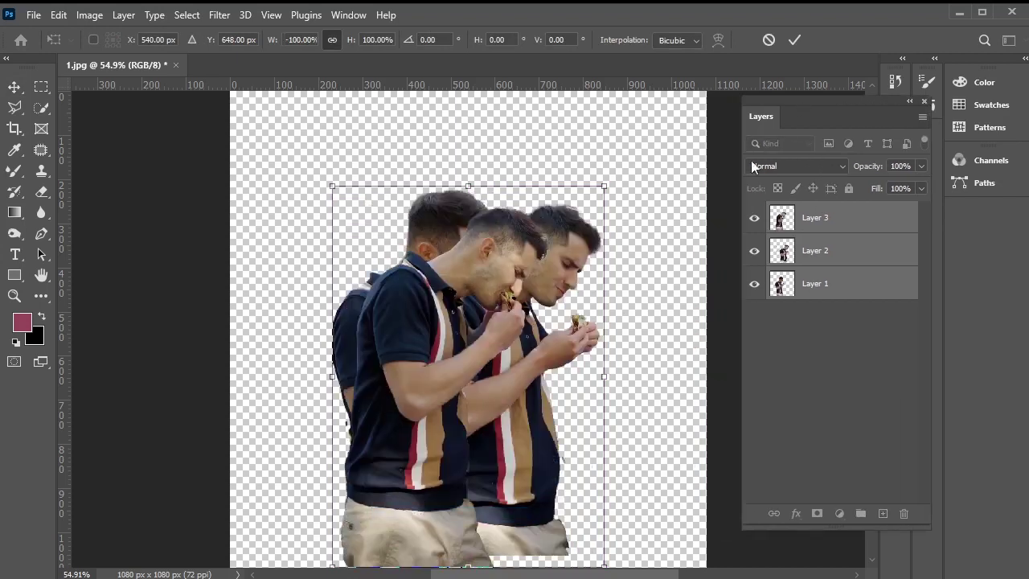
key("Return")
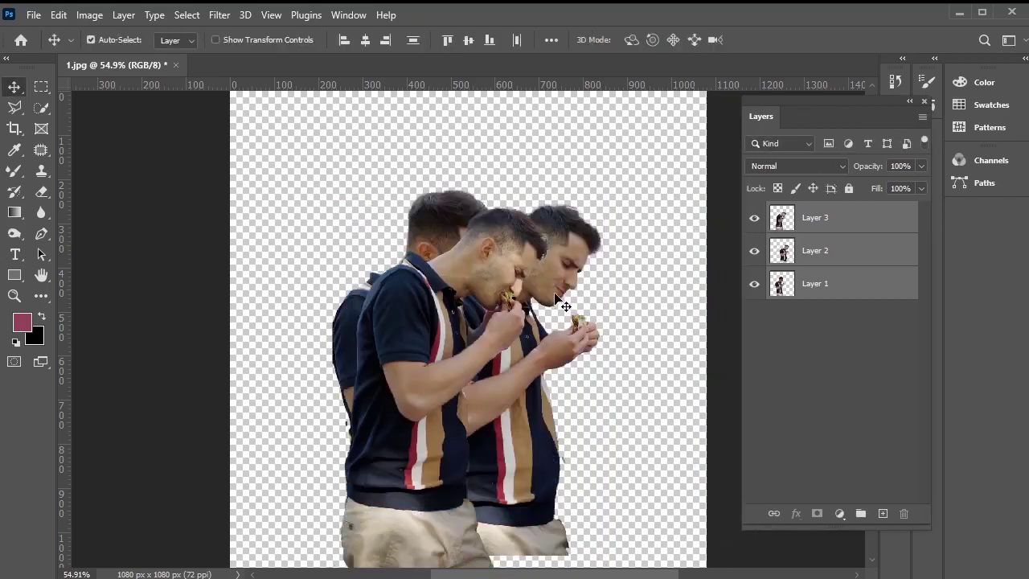
Move Layer 1's figure right and to the top of the stack, and shift Layer 3's figure left
left_click_drag(469, 319, 381, 283)
key("ctrl+z")
left_click(773, 283)
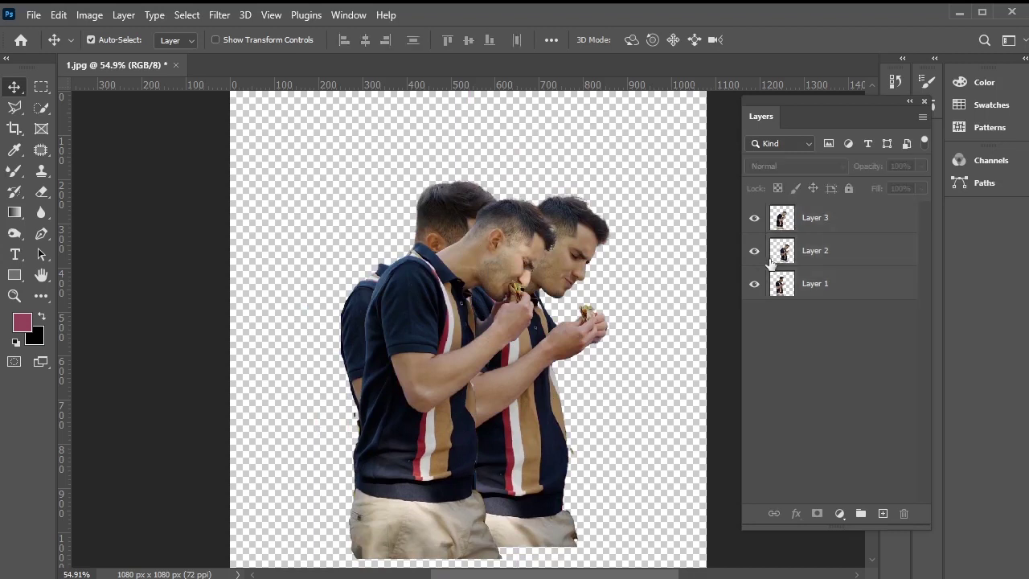
left_click_drag(488, 228, 595, 232)
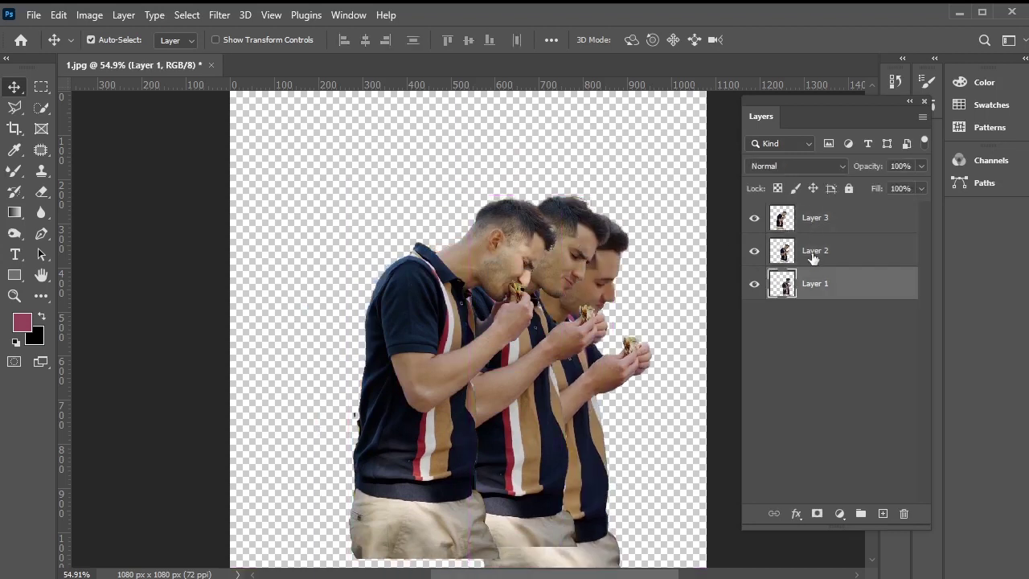
left_click_drag(819, 291, 817, 217)
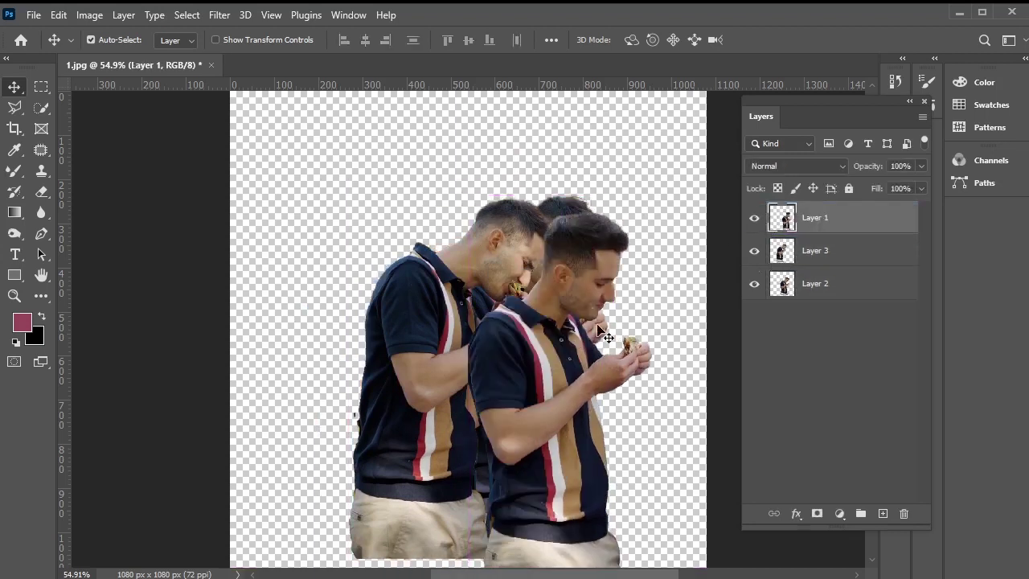
left_click_drag(599, 336, 563, 357)
scroll(563, 354, "down", 1)
left_click_drag(505, 256, 450, 226)
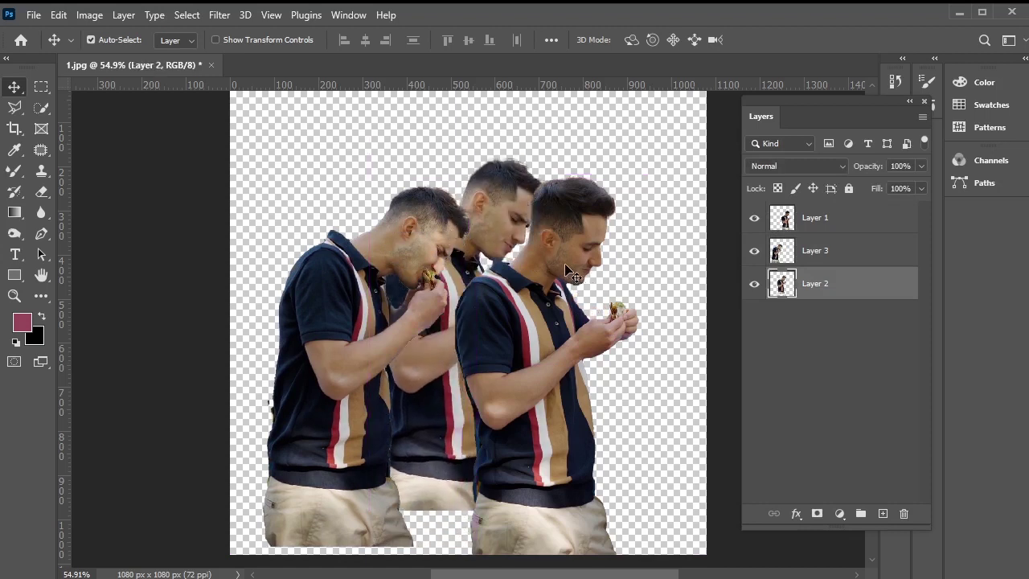
Rotate the middle figure counter-clockwise and move it down and right
key("ctrl+t")
left_click_drag(579, 143, 565, 135)
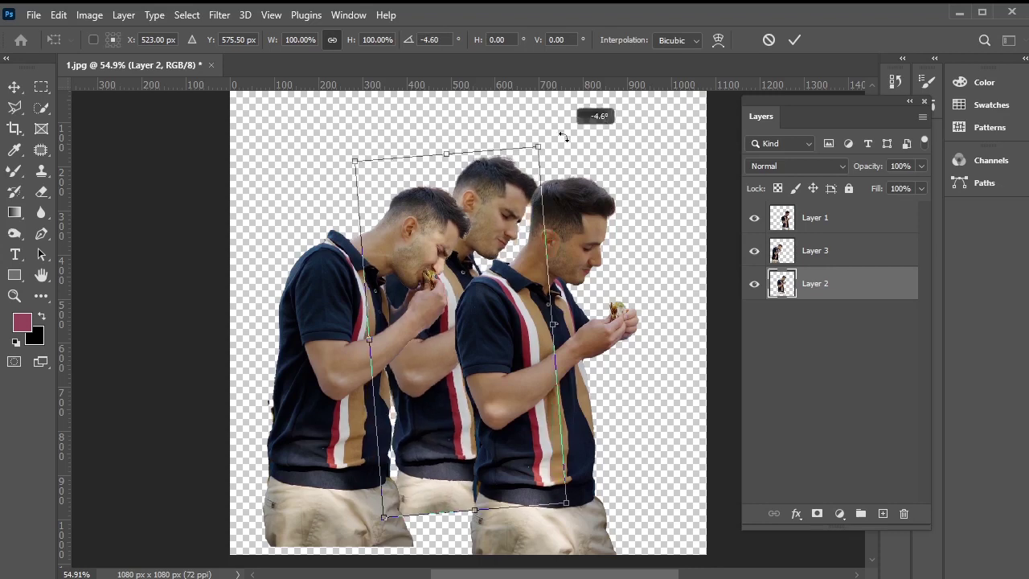
left_click_drag(484, 208, 503, 223)
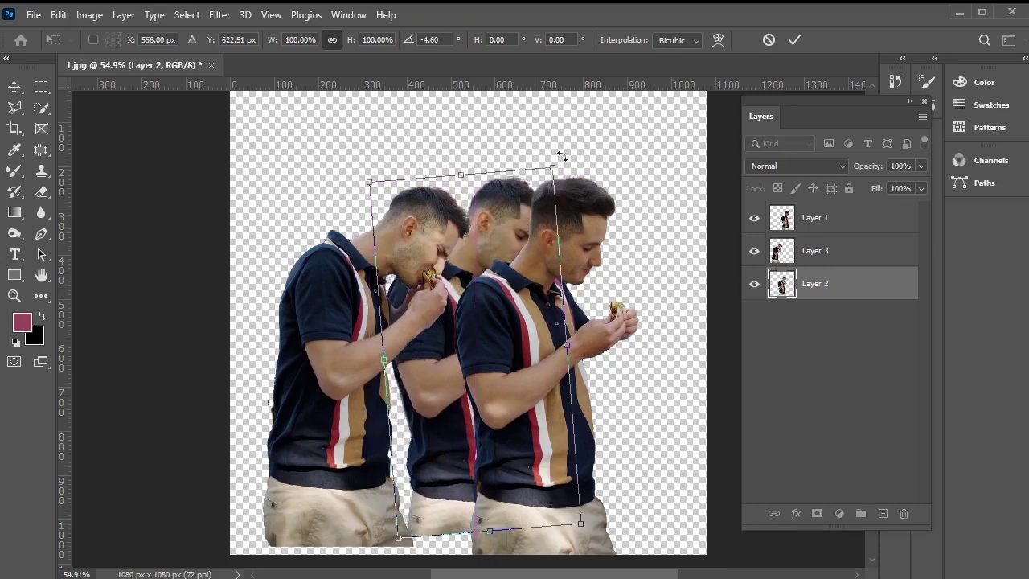
left_click_drag(562, 156, 478, 216)
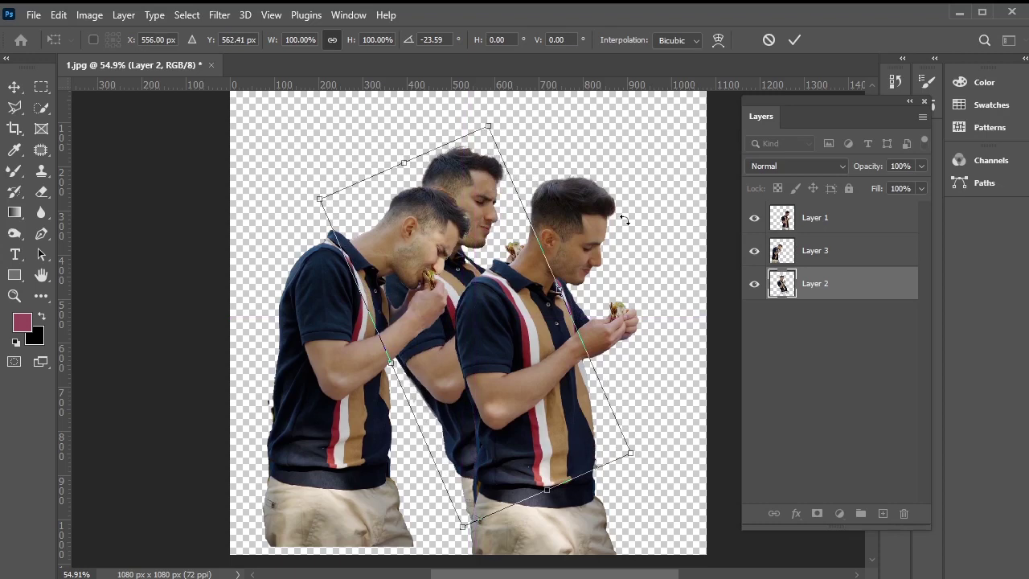
key("Return")
Tilt the left figure to about -25° and reposition it lower
left_click(380, 298)
key("ctrl+t")
left_click_drag(258, 177, 159, 295)
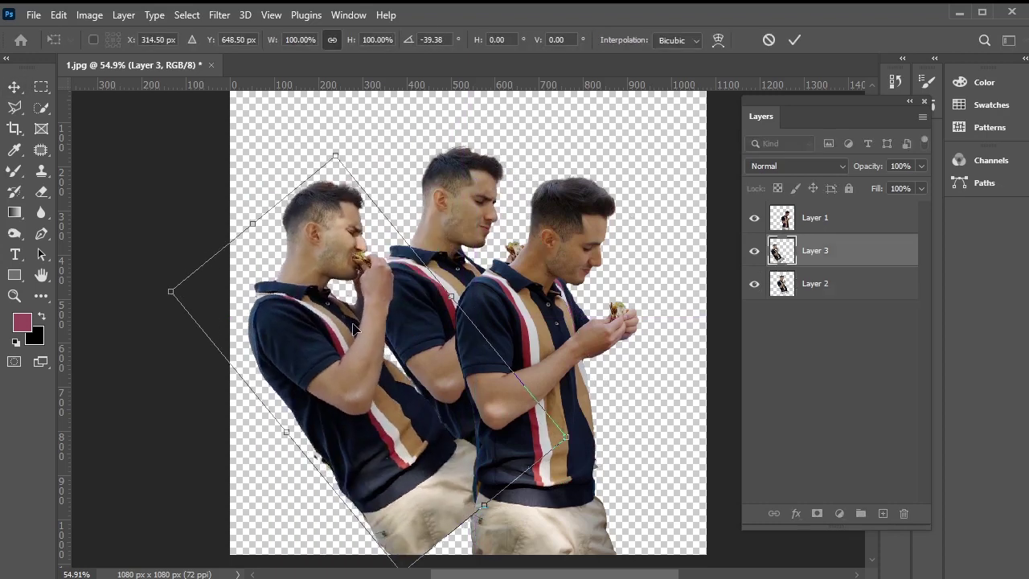
left_click_drag(354, 358, 386, 376)
left_click_drag(627, 441, 603, 494)
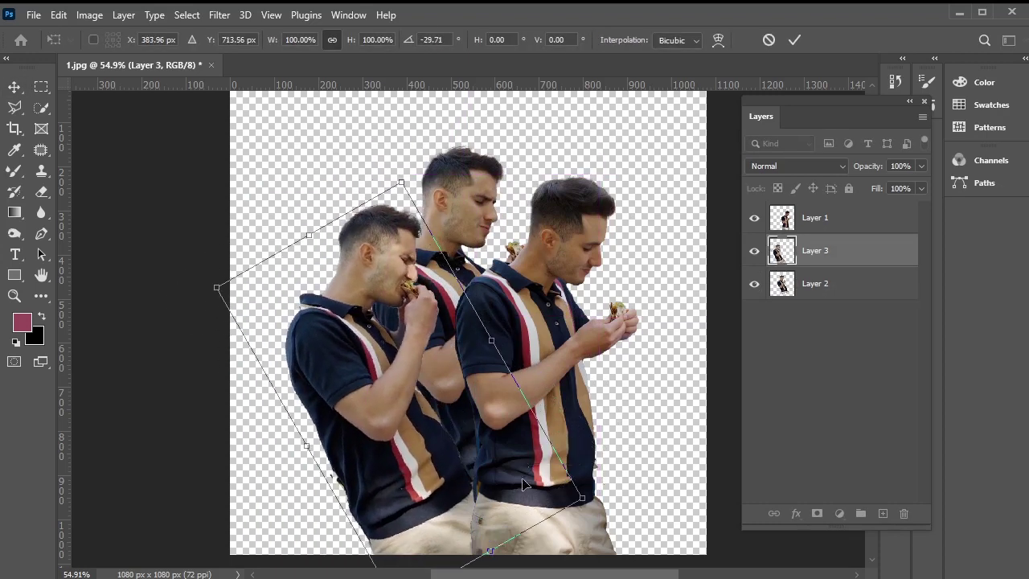
left_click_drag(417, 484, 389, 494)
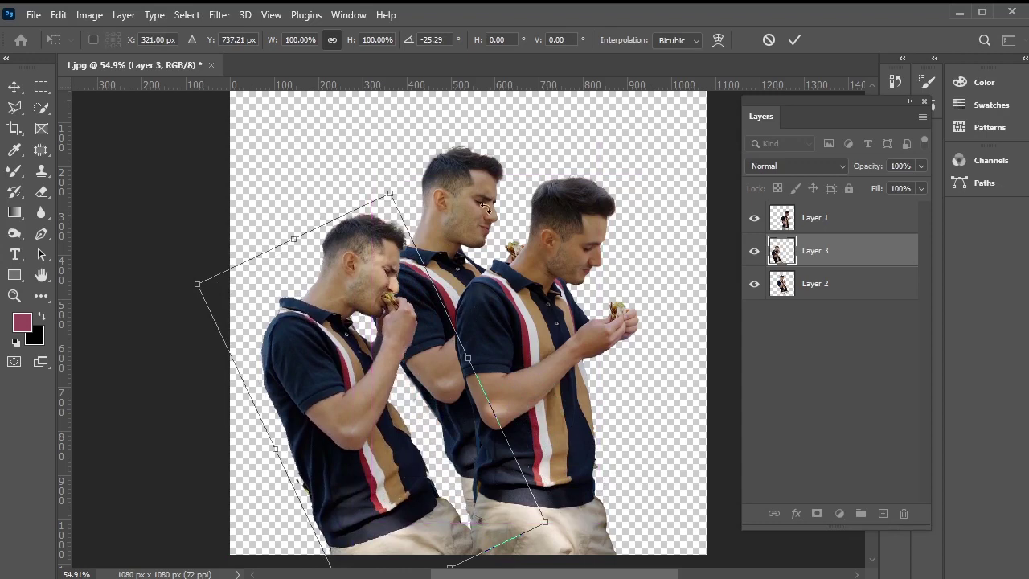
left_click_drag(330, 350, 331, 344)
key("Return")
Reposition the middle figure and tilt it to about 7.7°
left_click_drag(471, 184, 441, 226)
left_click_drag(563, 211, 562, 229)
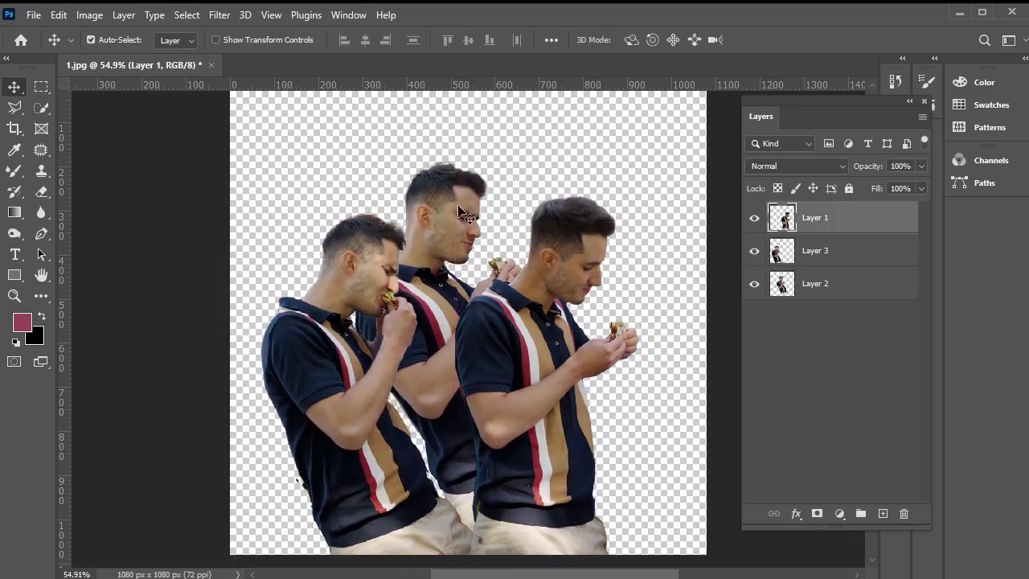
left_click(506, 228)
key("ctrl+t")
left_click_drag(599, 153, 632, 179)
left_click_drag(490, 217, 477, 210)
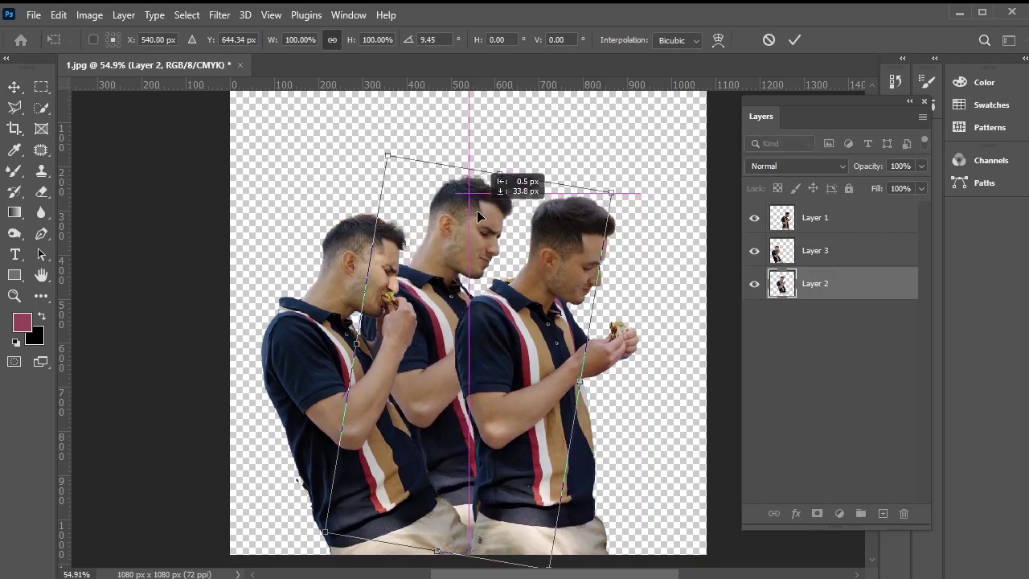
left_click_drag(626, 181, 620, 177)
left_click_drag(482, 265, 471, 266)
key("Return")
Nudge the left figure left, then move the right figure down and enlarge it slightly
left_click_drag(376, 320, 369, 320)
left_click_drag(573, 303, 549, 341)
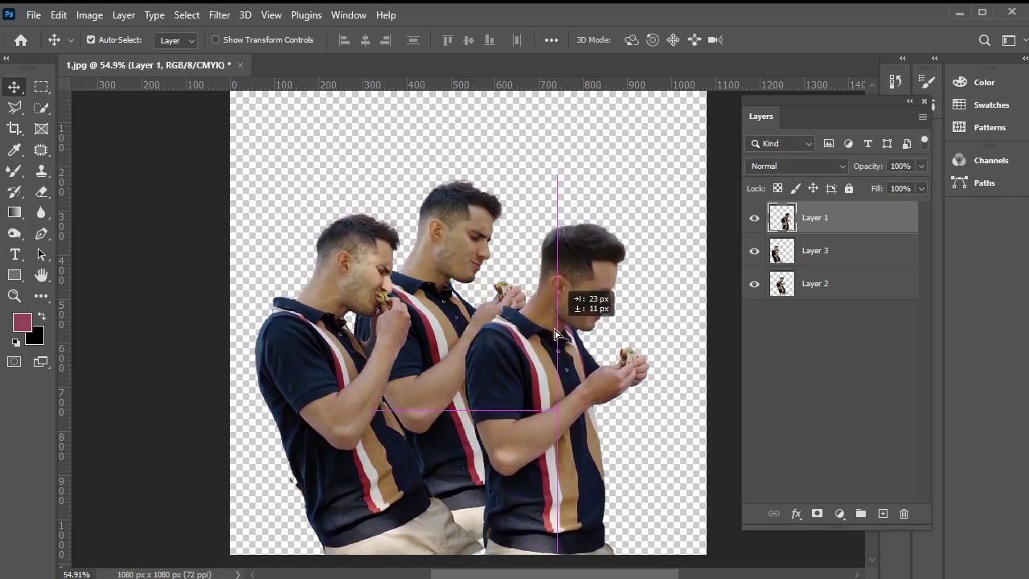
key("ctrl+t")
left_click_drag(650, 212, 672, 215)
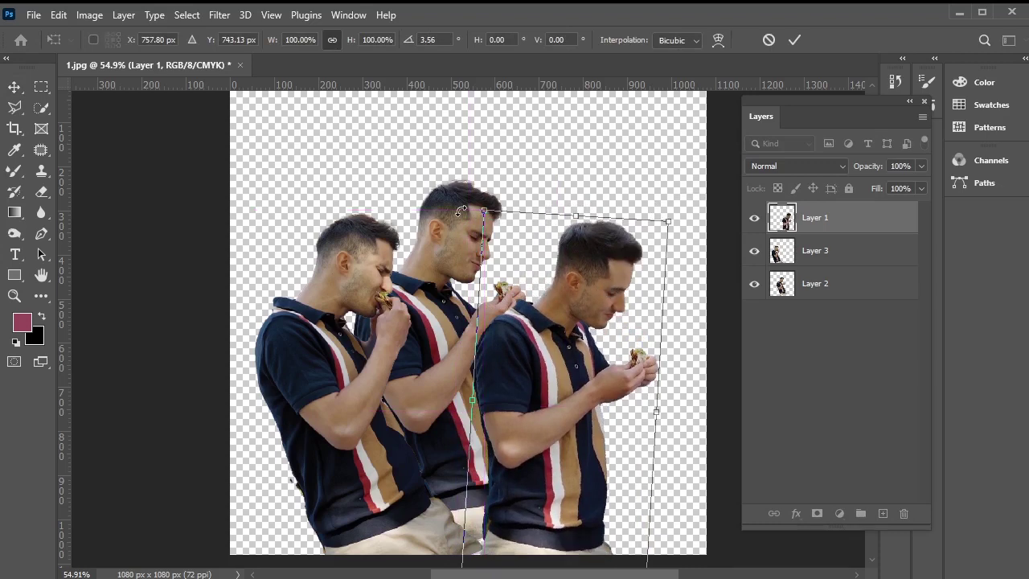
key("Return")
Rotate the middle figure about 2.5° and nudge it into place
left_click(454, 207)
key("ctrl+t")
left_click_drag(575, 163, 587, 181)
left_click_drag(482, 257, 462, 294)
key("Return")
Nudge the left figure slightly right and down
left_click(377, 320)
left_click_drag(419, 258, 417, 256)
key("Right")
key("Down")
scroll(526, 299, "down", 2)
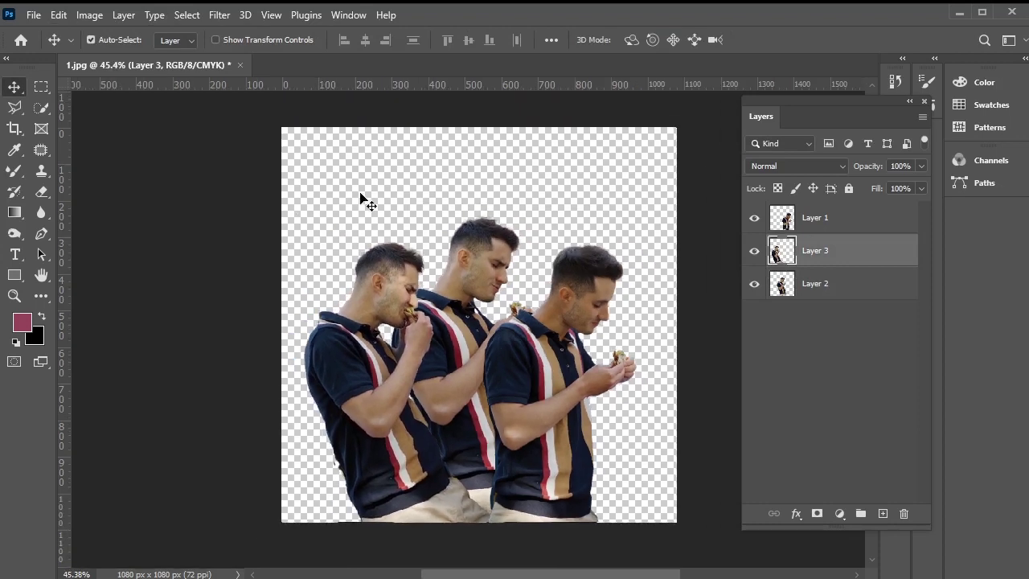
Scale all three figures to roughly 84%, shift them left and up, then deselect
key("ctrl+alt+a")
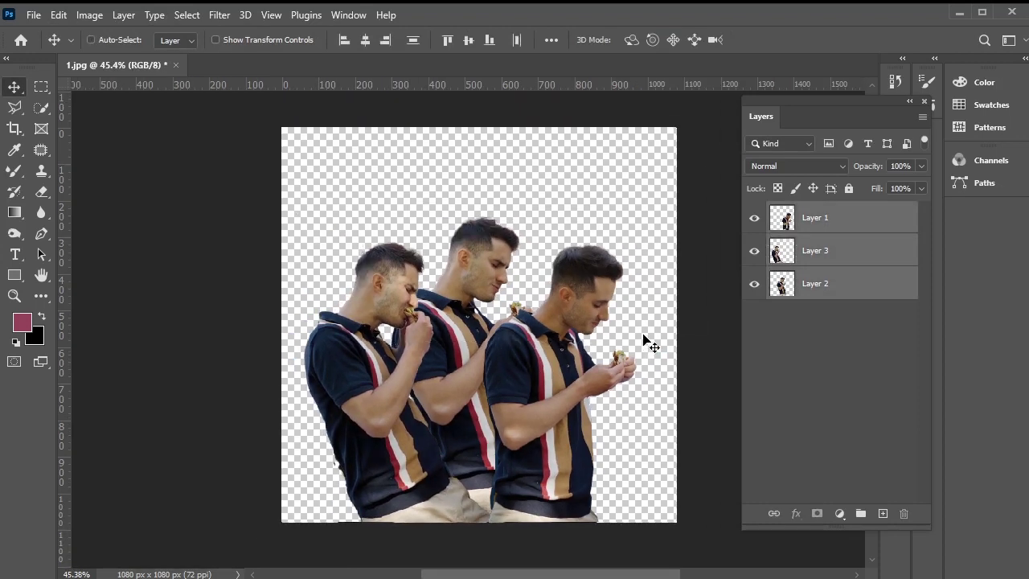
key("ctrl+t")
left_click_drag(643, 207, 585, 268)
mouse_move(561, 396)
left_mouse_down()
mouse_move(544, 362)
mouse_move(548, 394)
left_mouse_up()
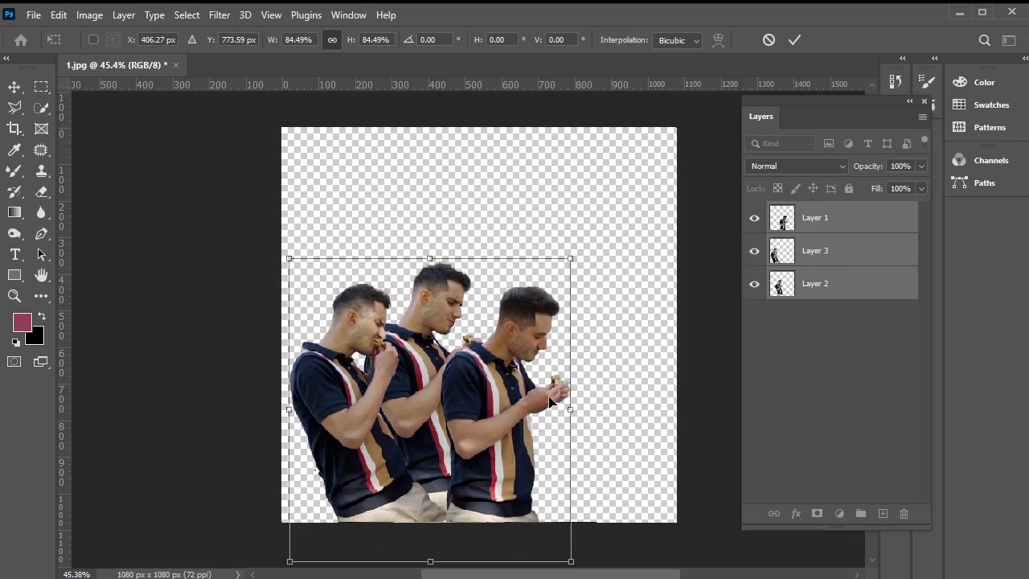
left_click_drag(573, 265, 593, 246)
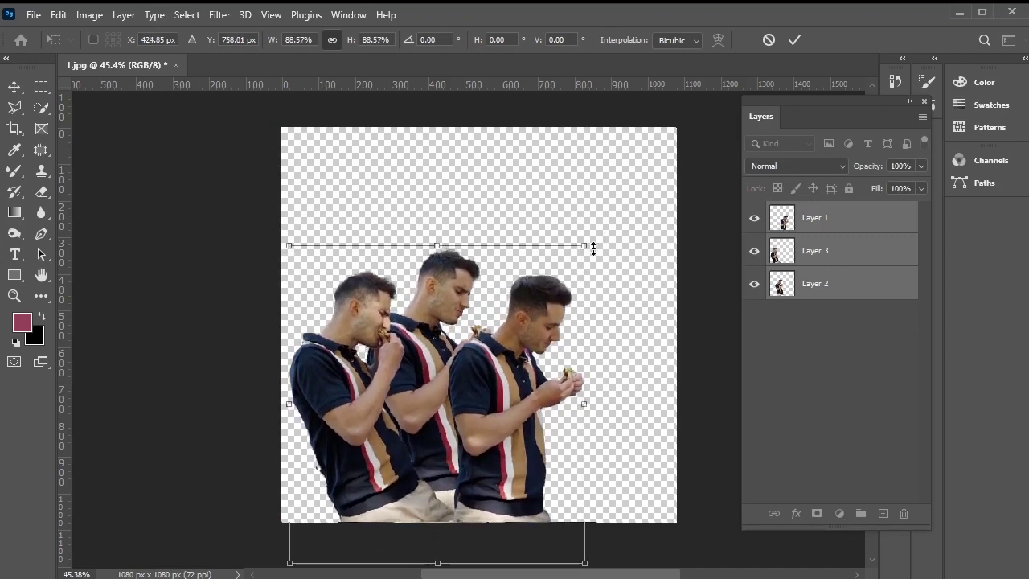
key("Return")
scroll(529, 358, "up", 2)
left_click(665, 325)
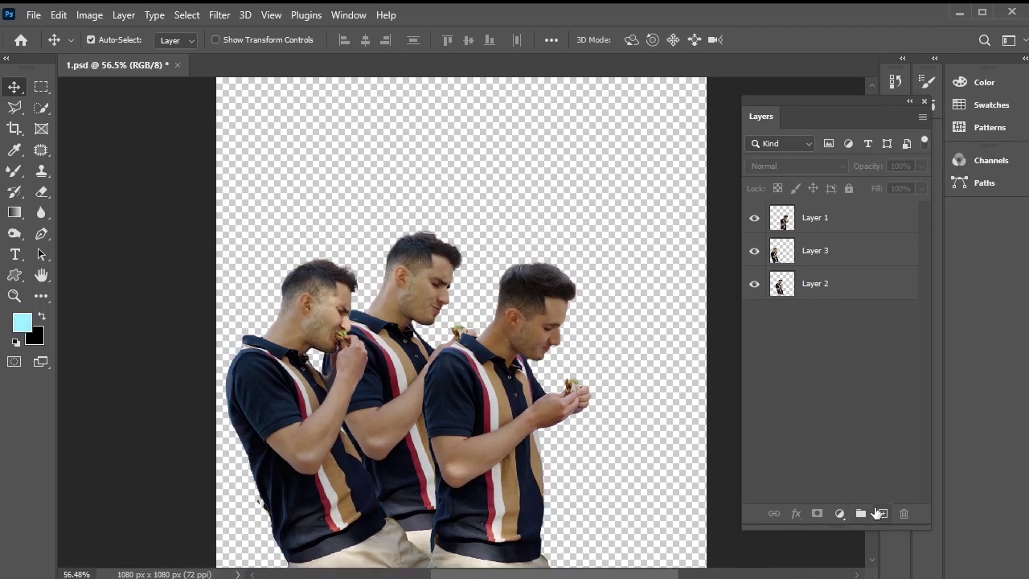
Add Layer 4 below the figures and fill it with light cyan
left_click(882, 516)
left_click_drag(824, 218, 828, 338)
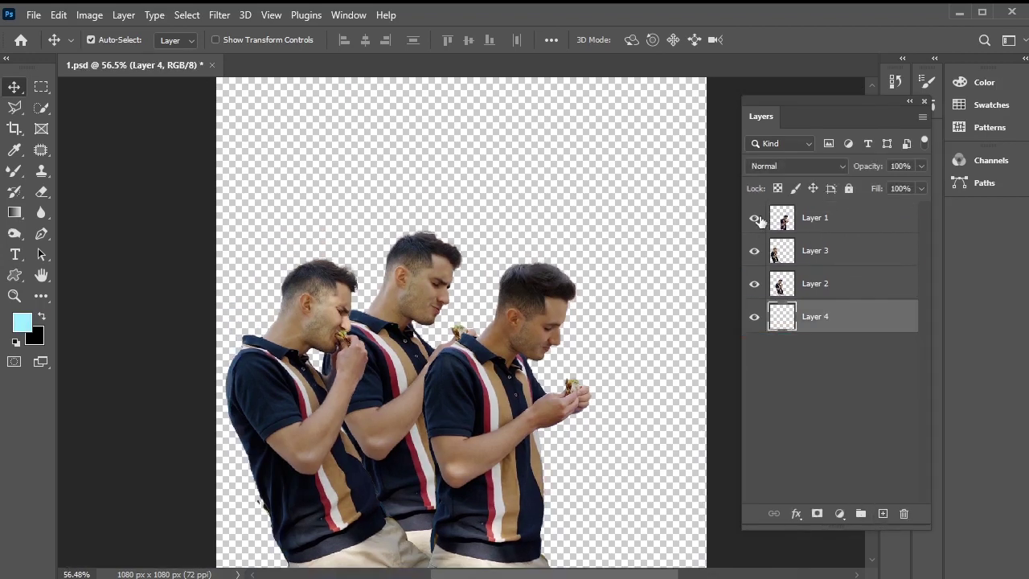
left_click_drag(755, 218, 766, 312)
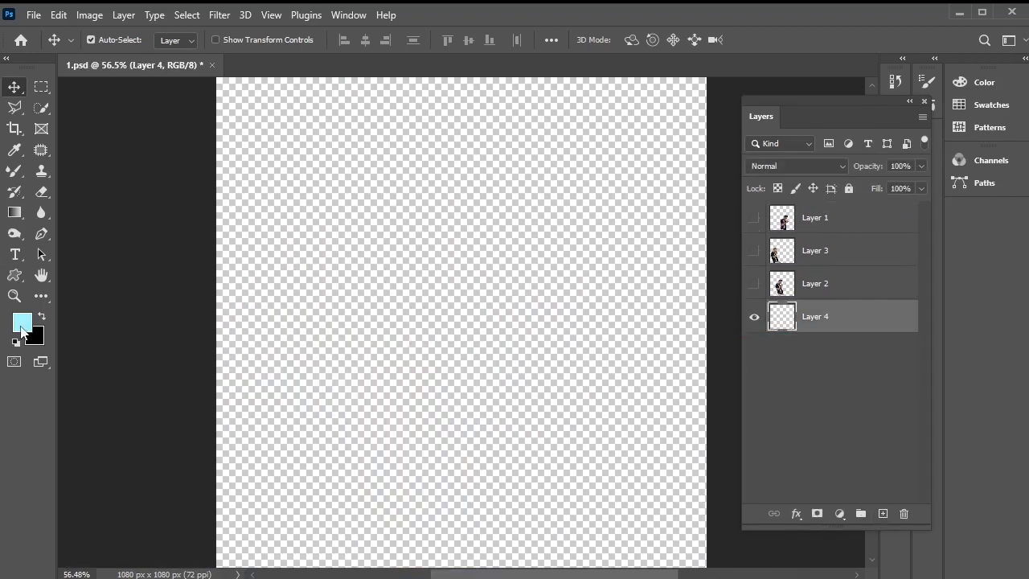
left_click(22, 325)
mouse_move(659, 207)
left_mouse_down()
mouse_move(648, 217)
mouse_move(659, 204)
left_mouse_up()
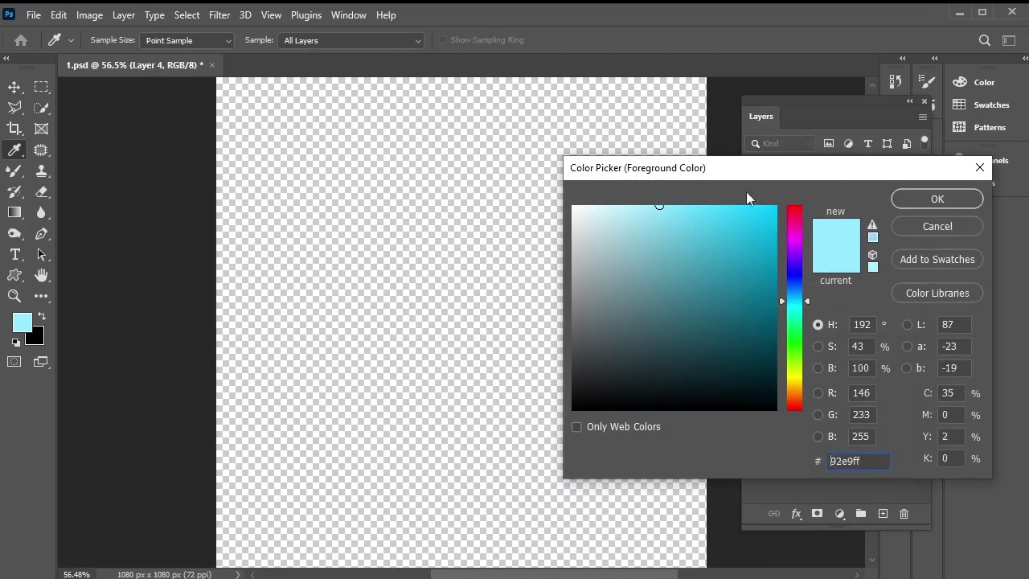
left_click(911, 203)
key("alt+BackSpace")
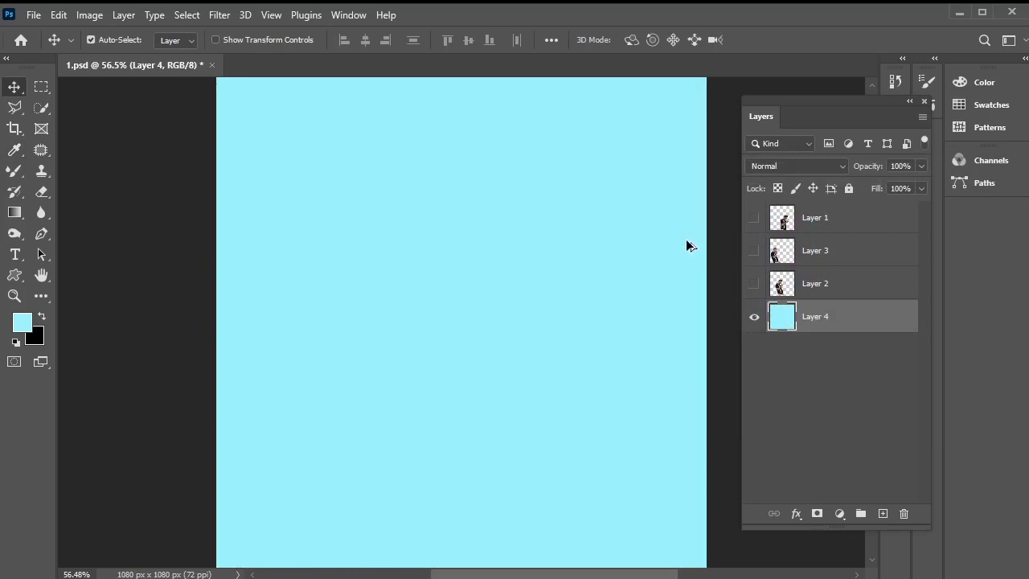
left_click_drag(756, 222, 755, 285)
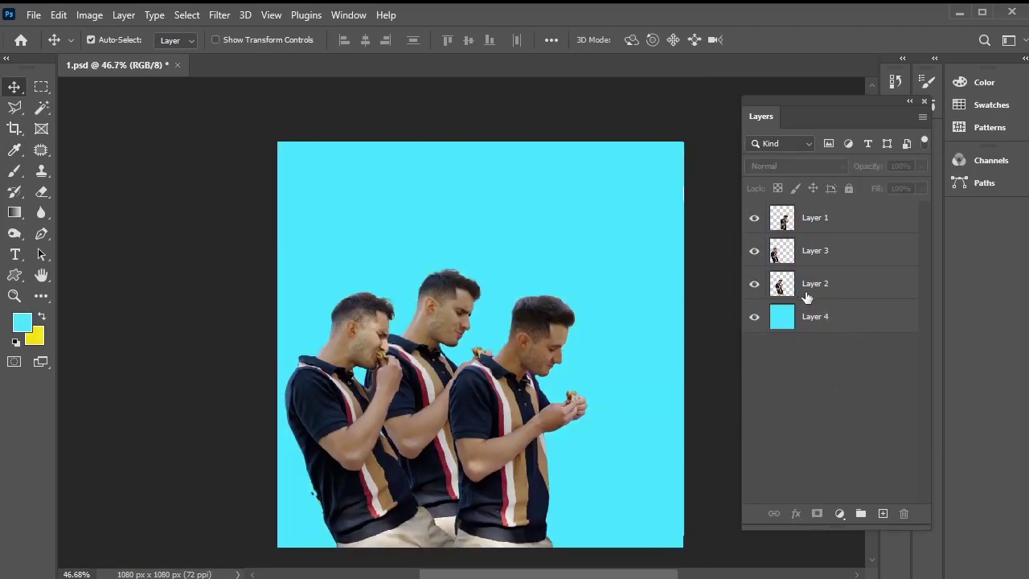
Lower Layer 3's opacity to 52% and Layer 2's to about 60%
left_click(830, 255)
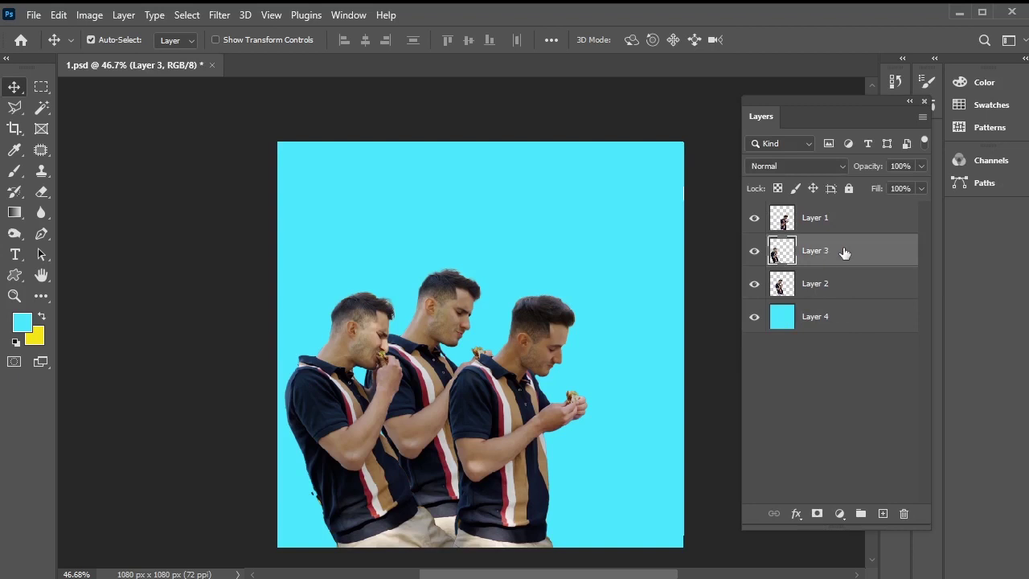
left_click(921, 166)
left_click(884, 185)
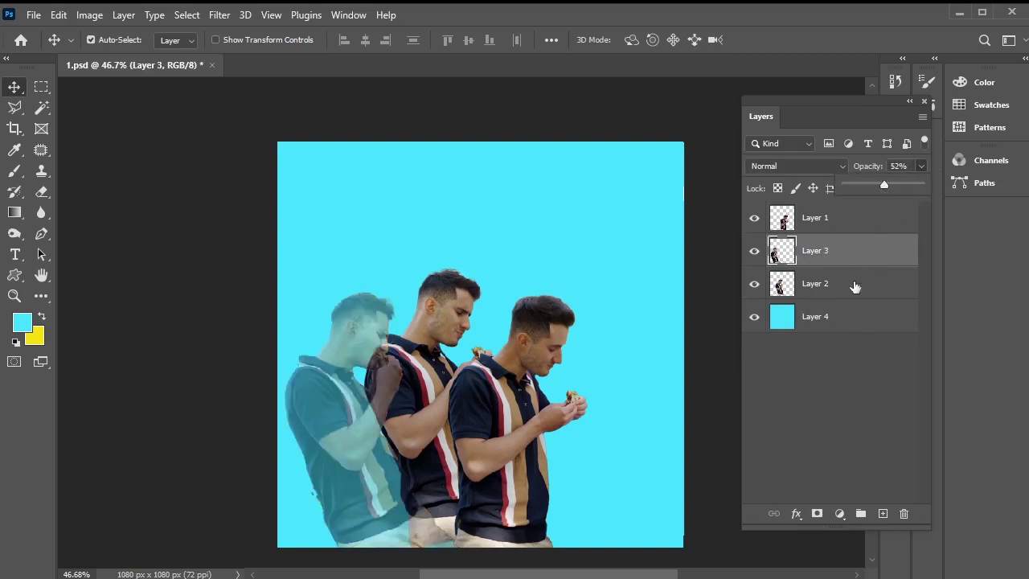
left_click(855, 285)
left_click(922, 165)
left_click(891, 184)
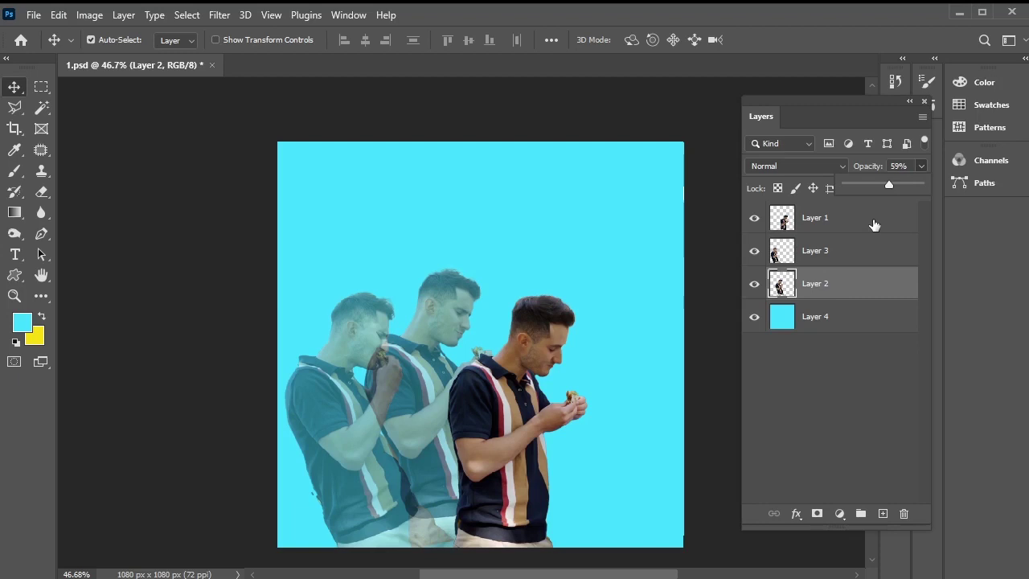
Fade Layer 3 to 37% and Layer 2 to 46%, then nudge Layer 2 right
left_click(875, 224)
left_click(875, 252)
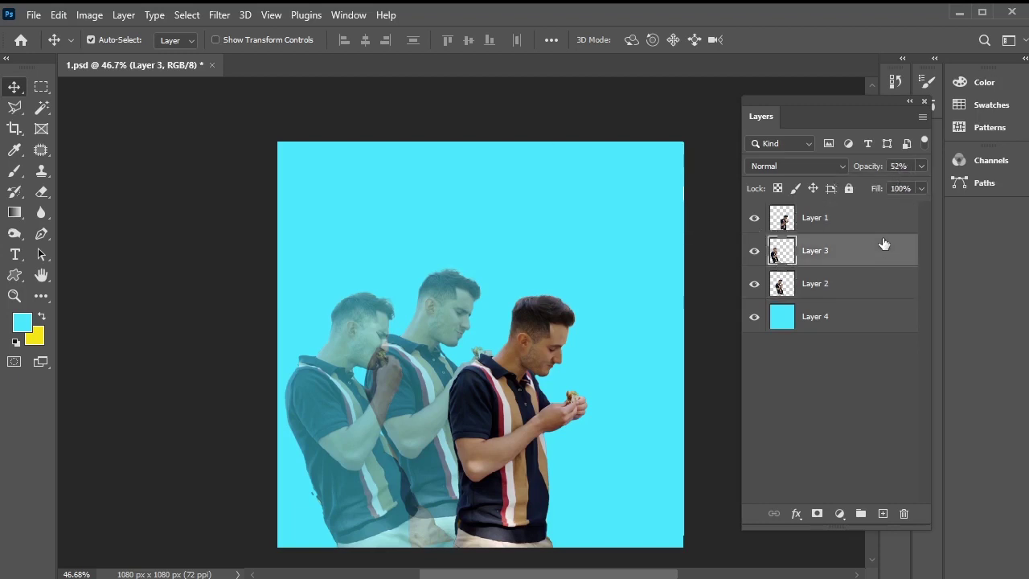
left_click_drag(876, 185, 870, 185)
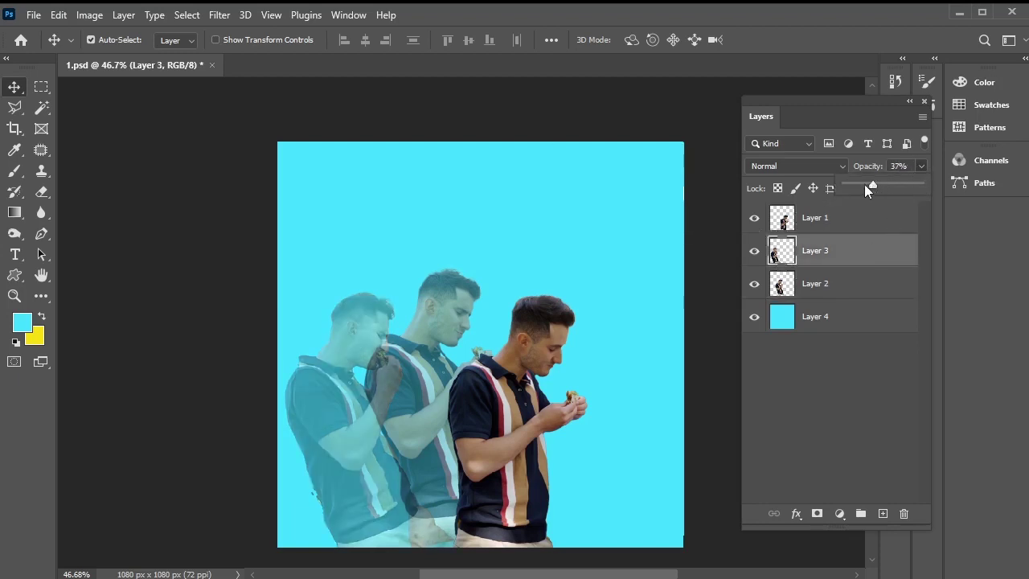
left_click(851, 283)
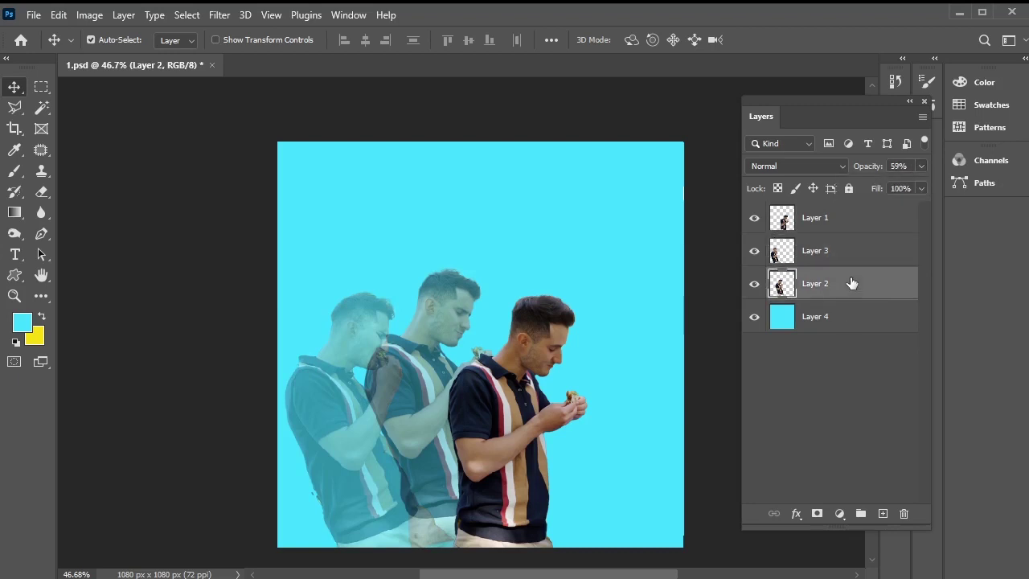
left_click(921, 166)
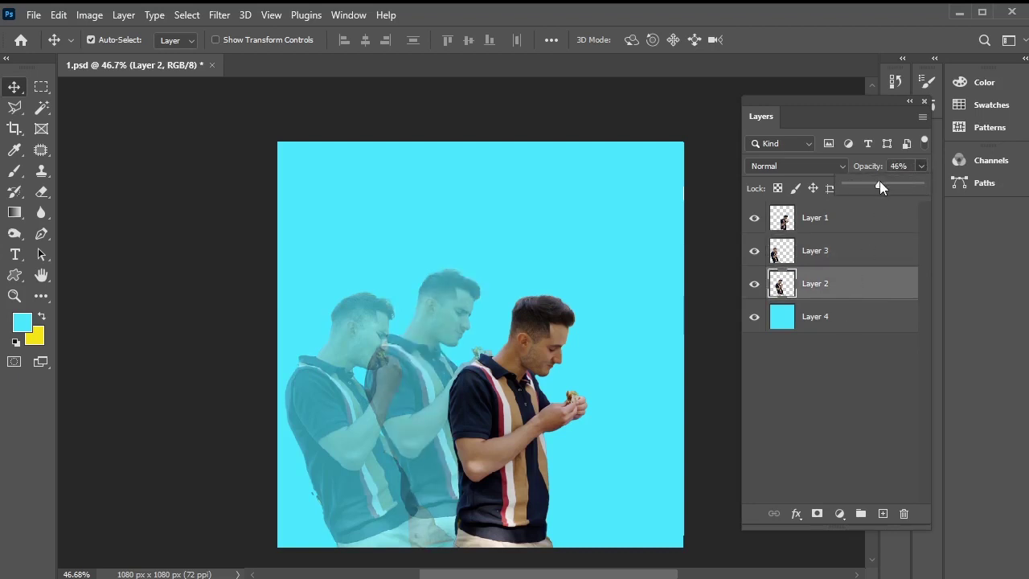
left_click(805, 383)
left_click(416, 427)
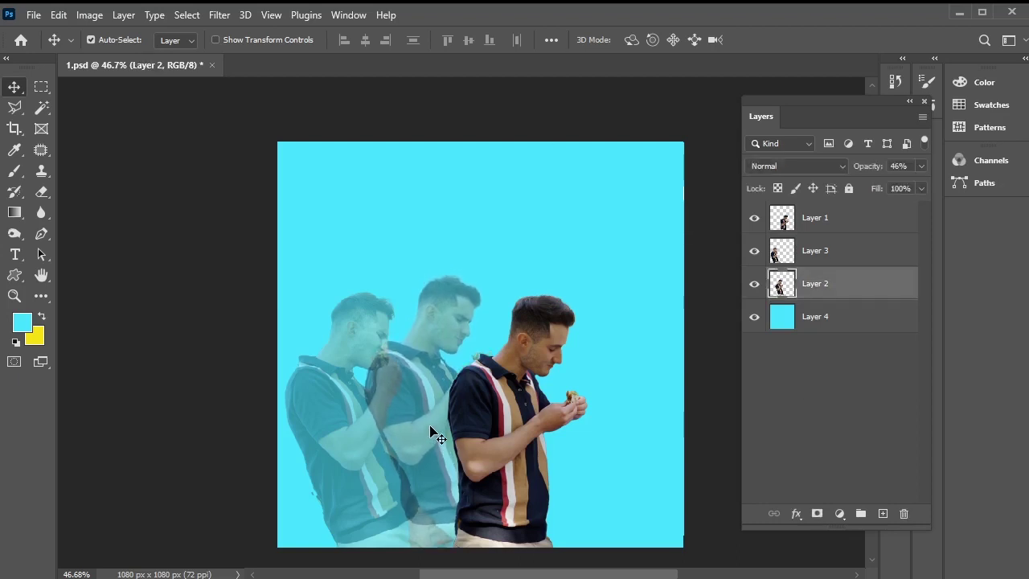
key("Right")
key("Right")
key("Right")
key("Right")
key("Right")
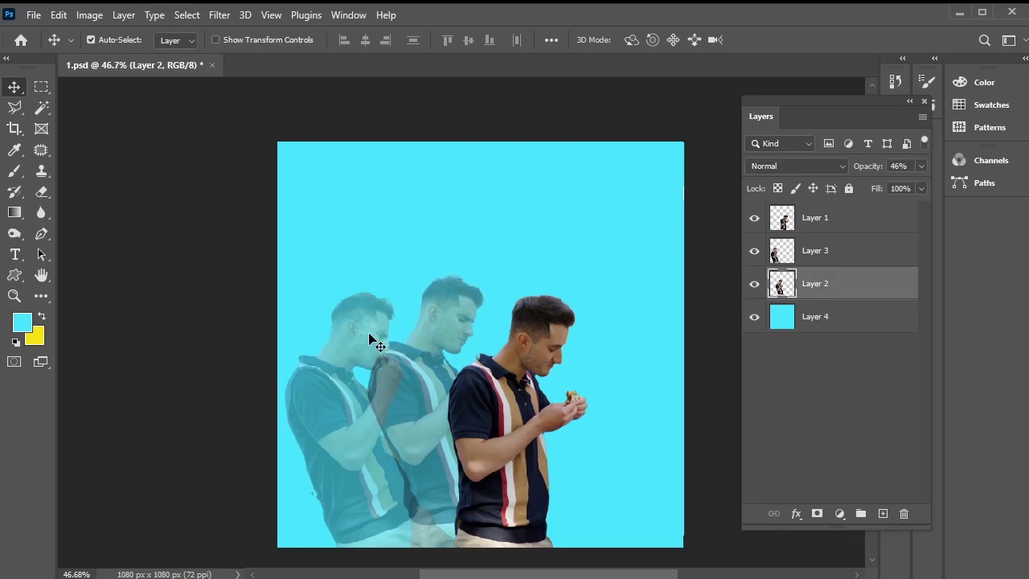
Place the favpng_cloud-sky image into the poster as an embedded layer
left_click(161, 241)
key("x")
left_click(37, 16)
left_click(136, 317)
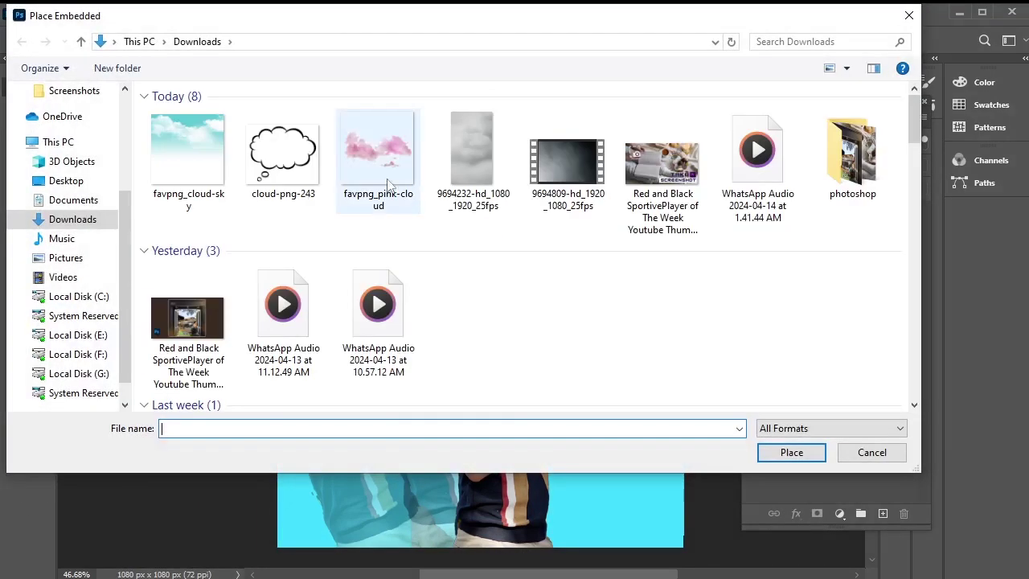
left_click(187, 153)
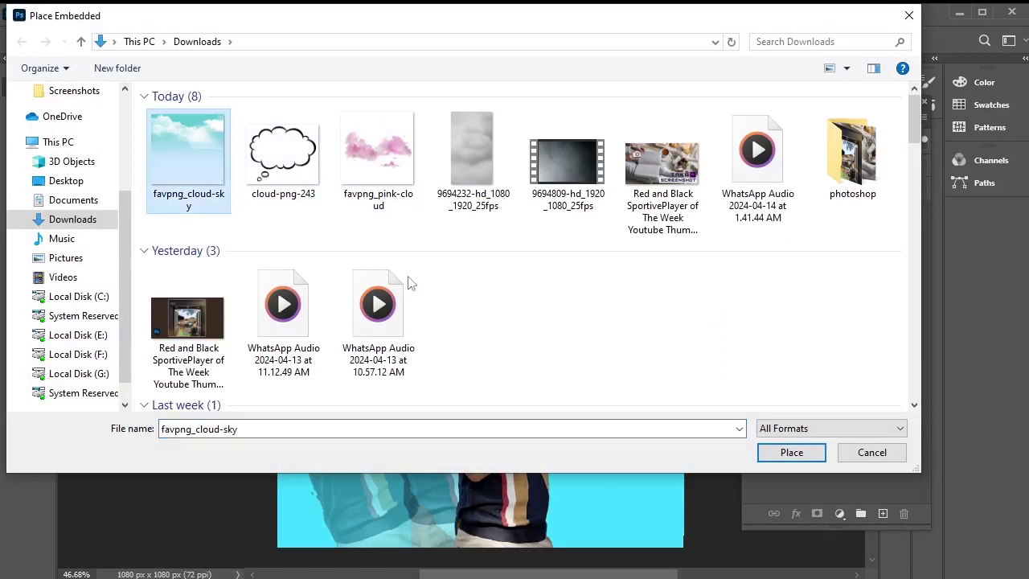
left_click(791, 452)
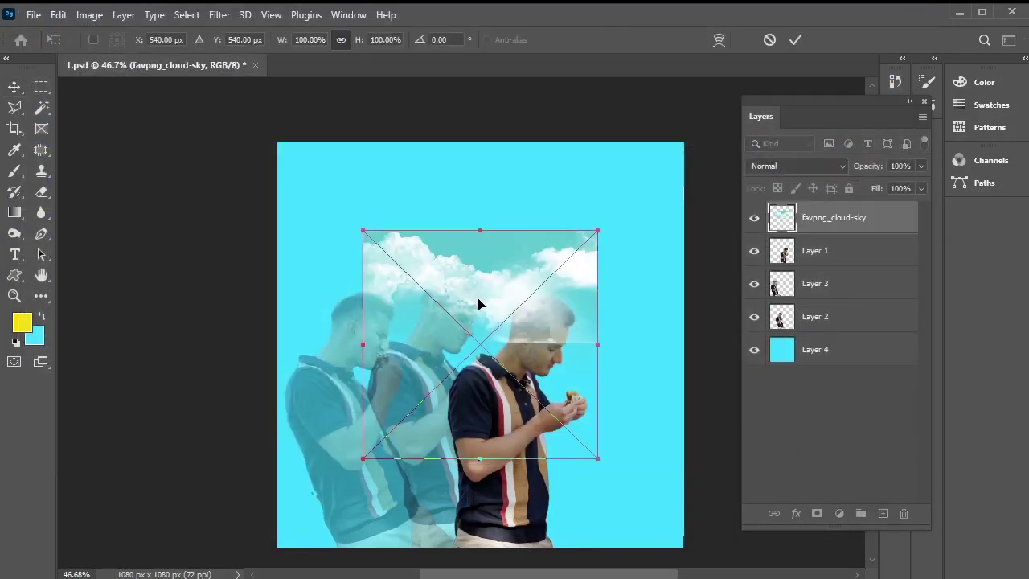
Move and scale the cloud image to about 172% so it spans the canvas width
left_click_drag(478, 301, 412, 236)
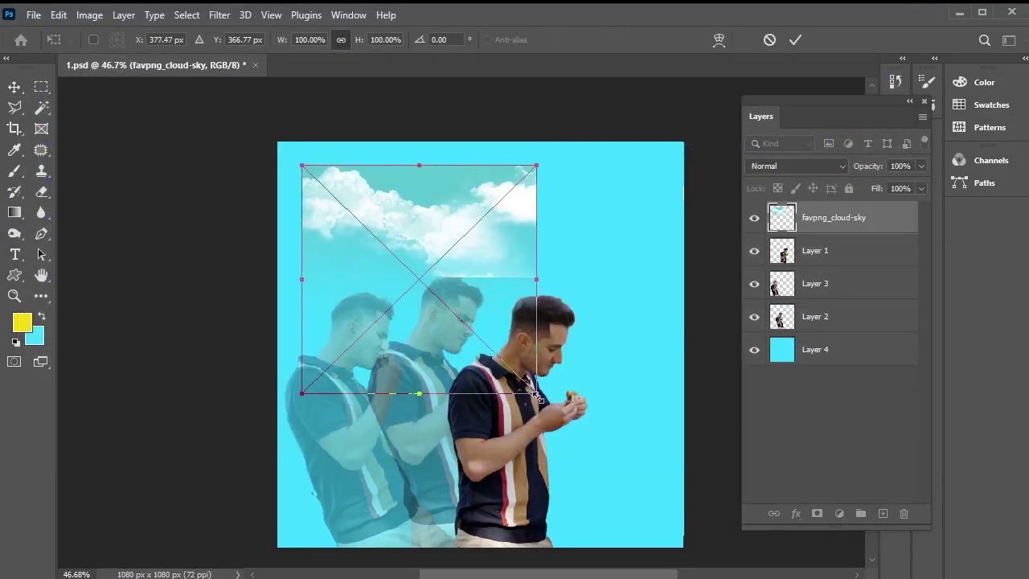
left_click_drag(537, 396, 683, 543)
left_click_drag(576, 386, 554, 365)
left_click_drag(654, 510, 686, 535)
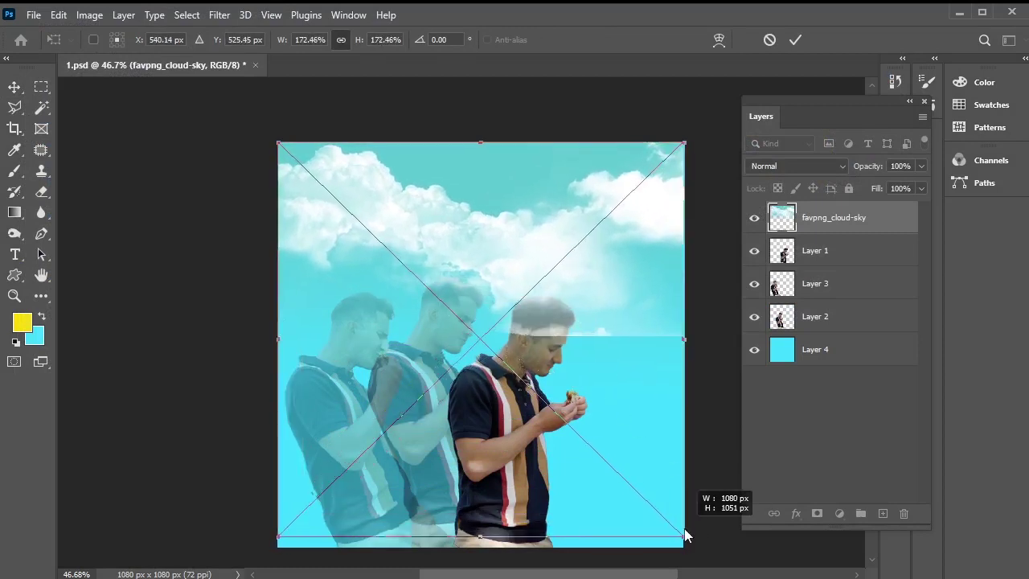
Set the cloud layer's blend mode to Lighten and commit its size and position
left_click(804, 165)
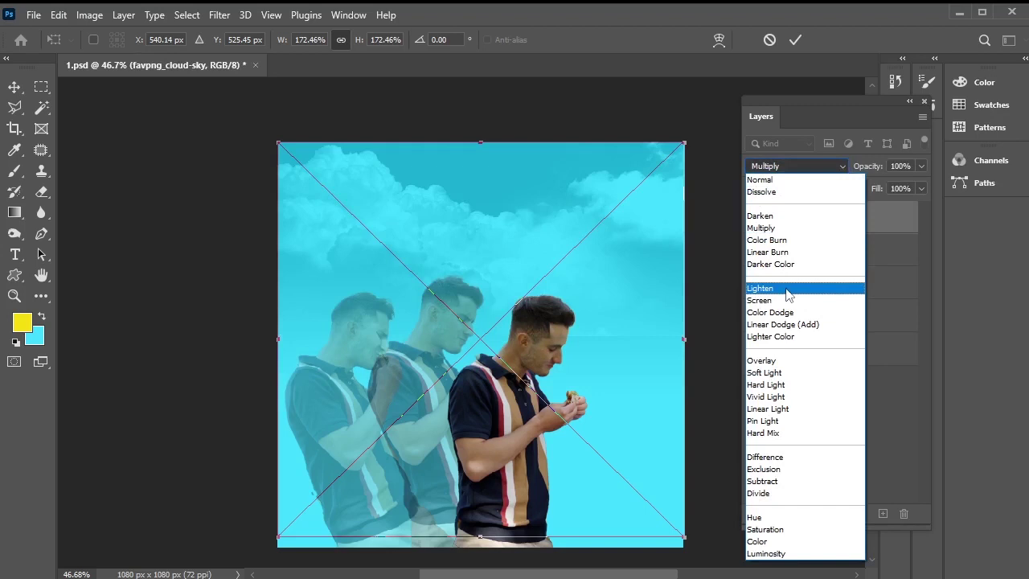
left_click(788, 290)
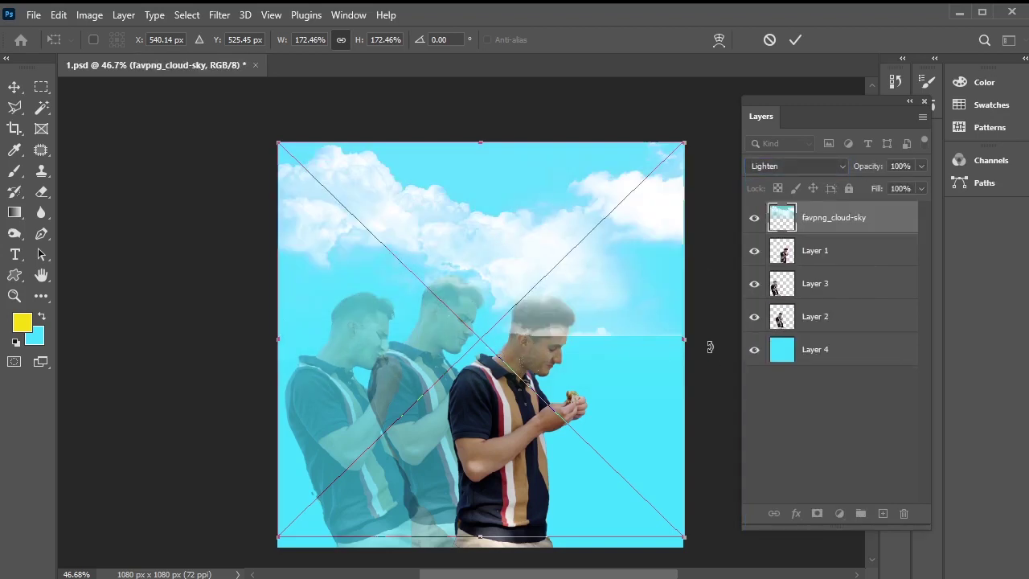
key("Return")
Erase the clouds over the front man's head with a soft 11%-hardness eraser, then move the layer just above Layer 4
key("e")
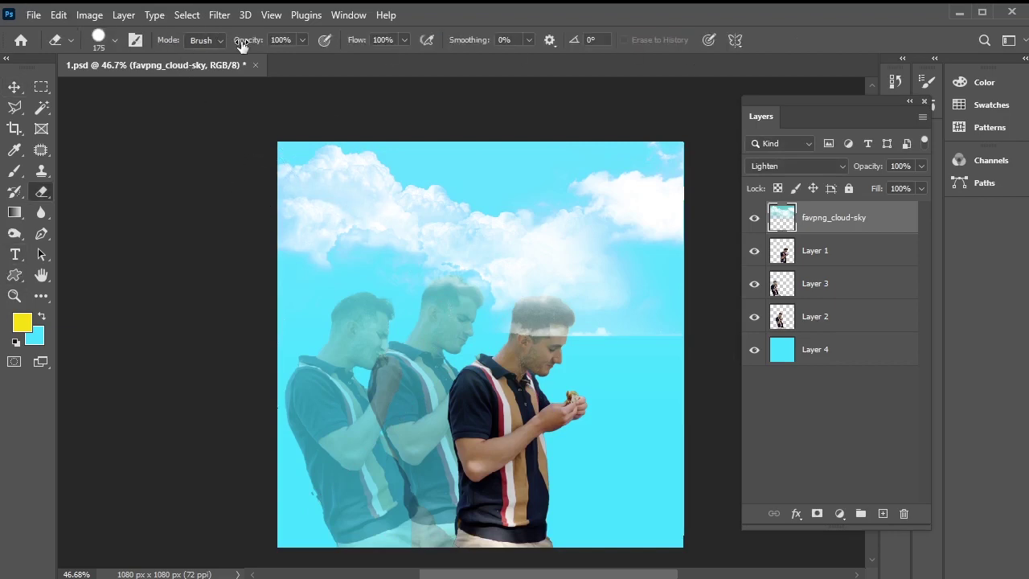
left_click_drag(241, 46, 241, 46)
left_click(114, 39)
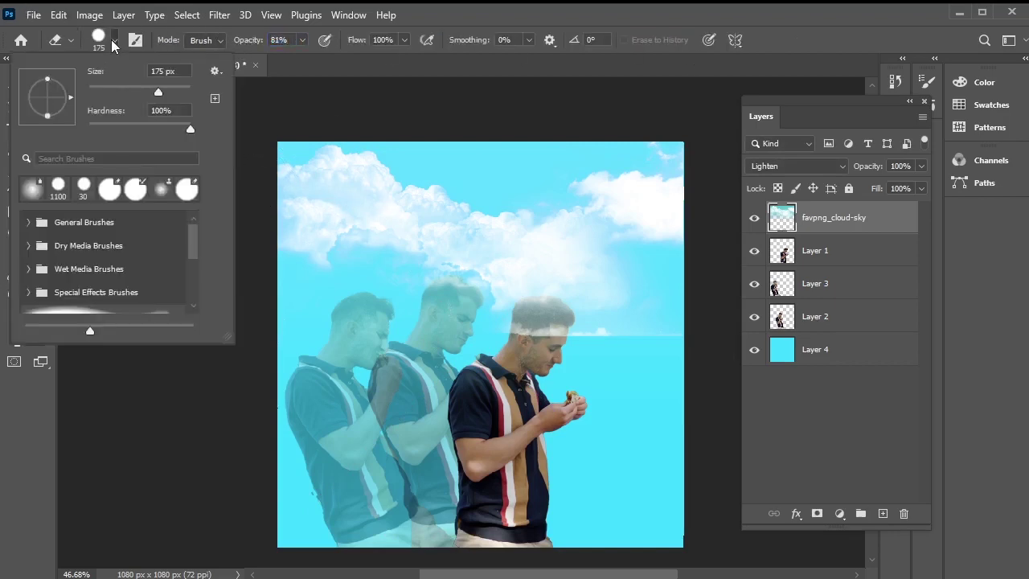
left_click(88, 126)
left_click(100, 127)
left_click(493, 344)
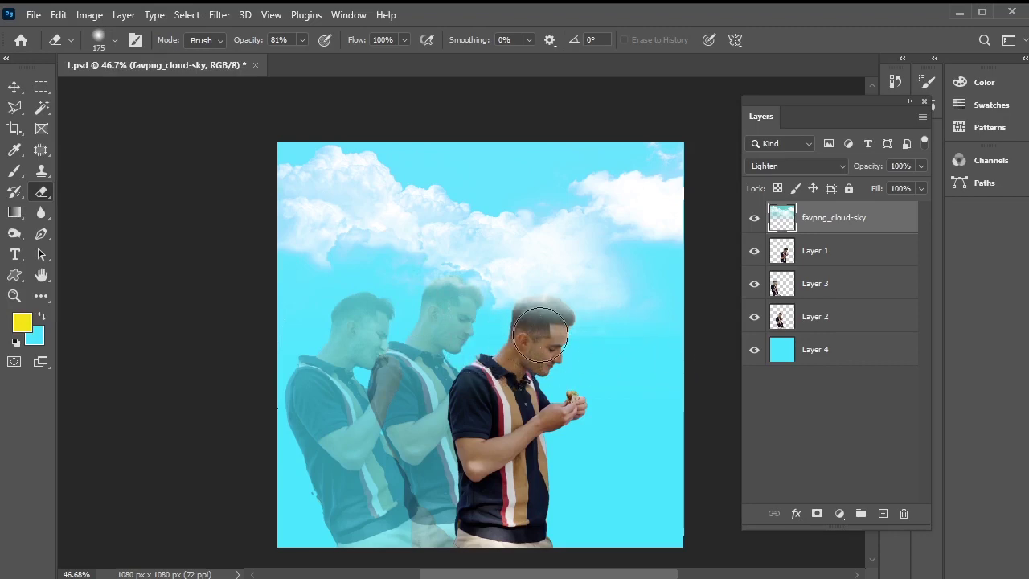
left_click_drag(542, 318, 684, 349)
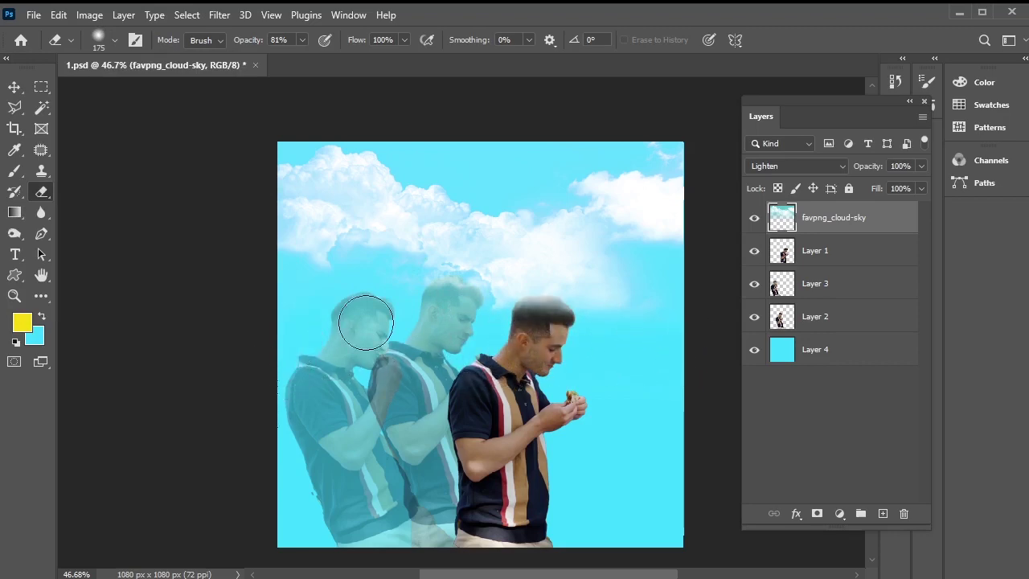
left_click_drag(868, 219, 851, 332)
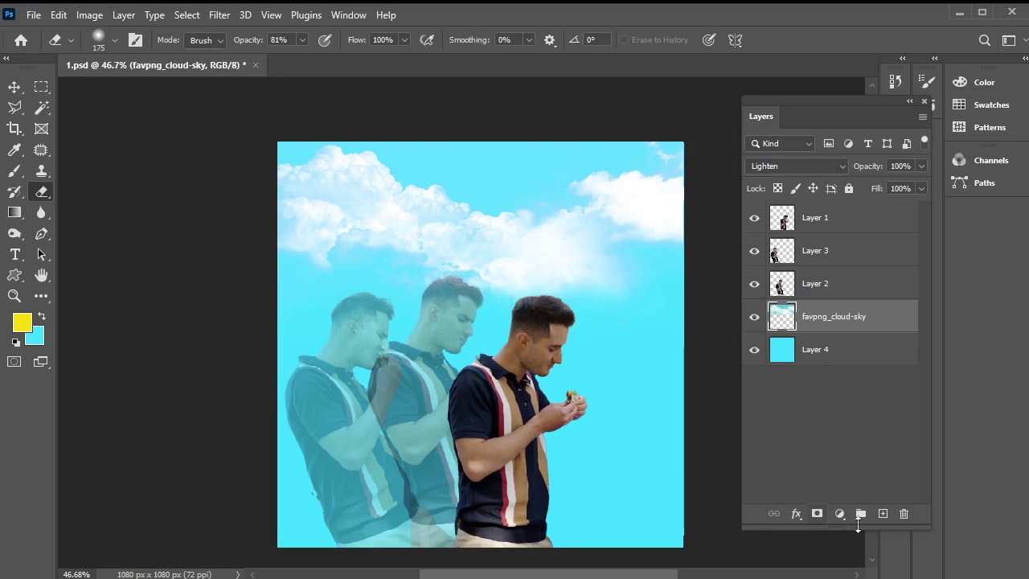
Raise the clouds about 67 px and drag Layer 3 below Layer 2
left_click(13, 86)
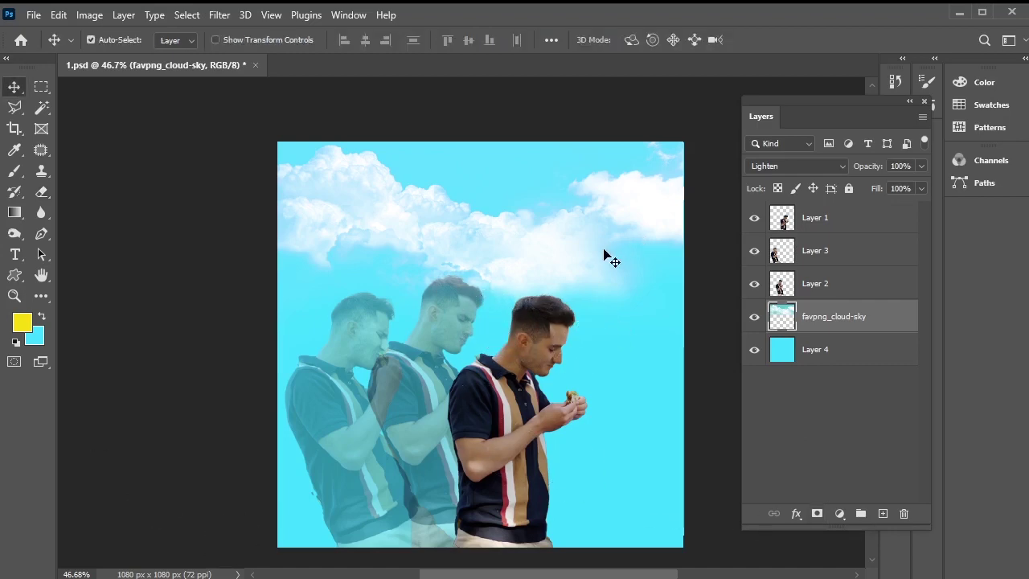
left_click_drag(604, 254, 605, 230)
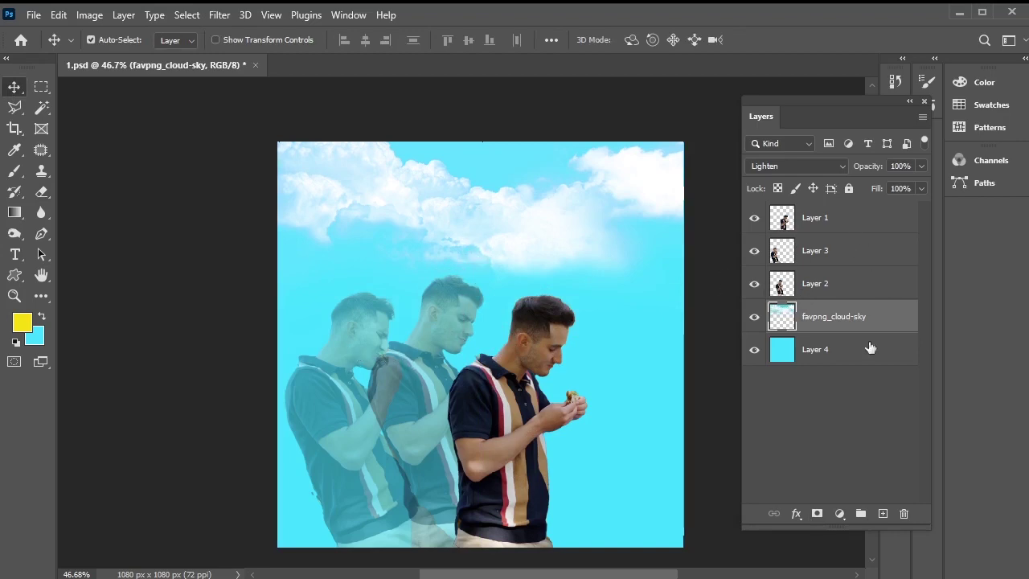
left_click(848, 354)
left_click_drag(841, 255, 842, 312)
left_click(836, 391)
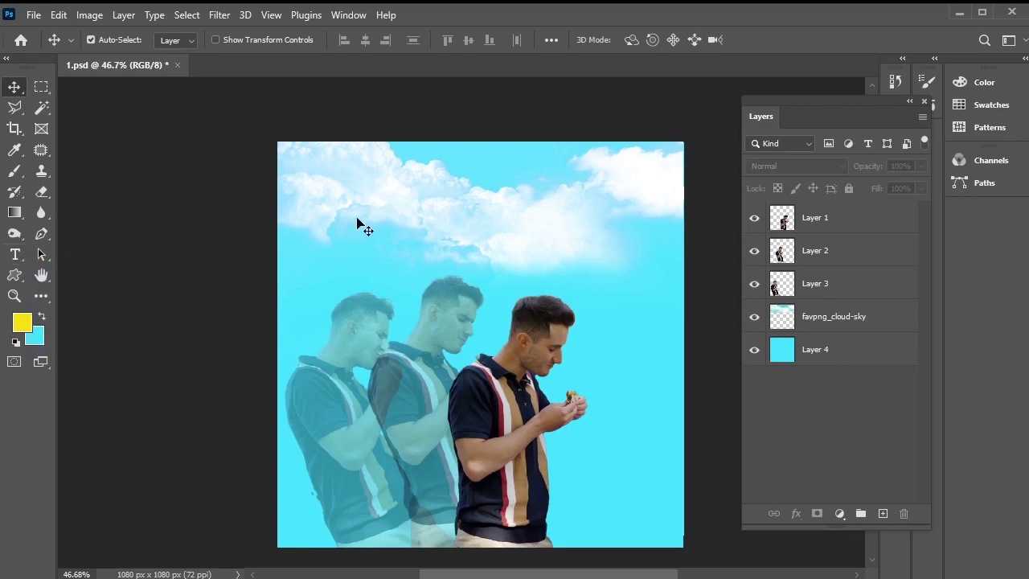
Paste the caption 'let the taste whisk you away' as a new text layer and centre it
left_click(15, 254)
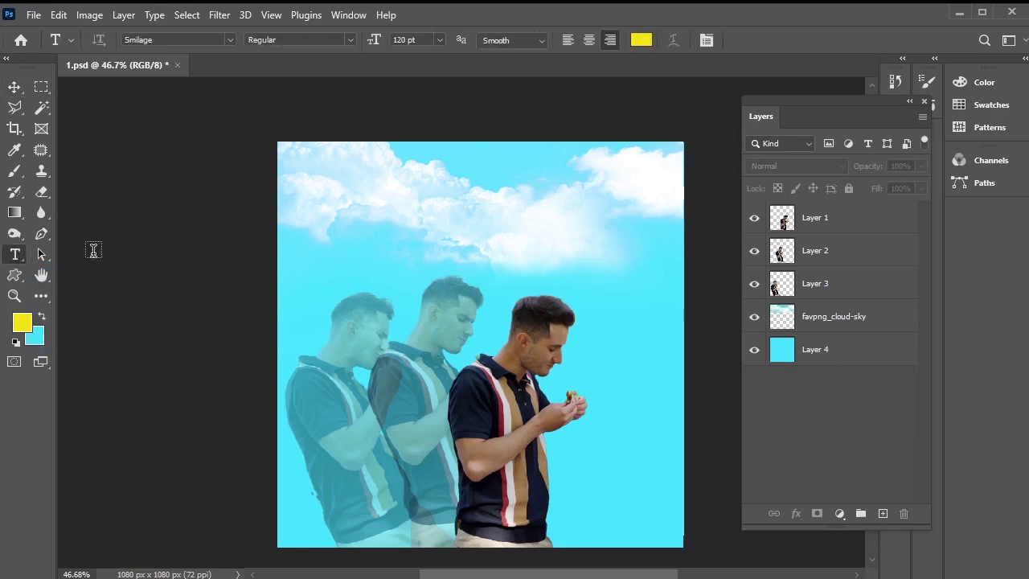
left_click(371, 236)
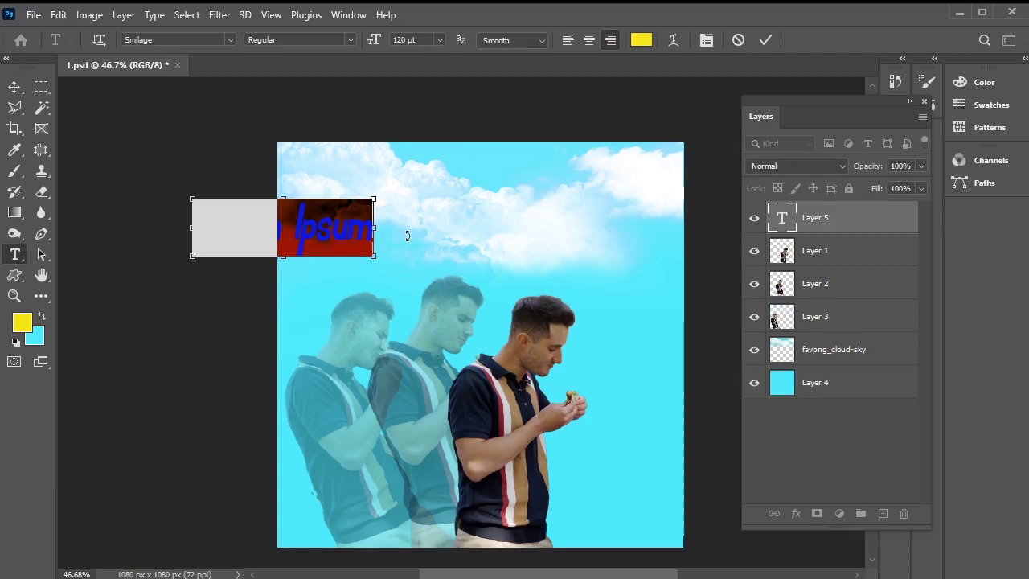
key("ctrl+v")
left_click(15, 87)
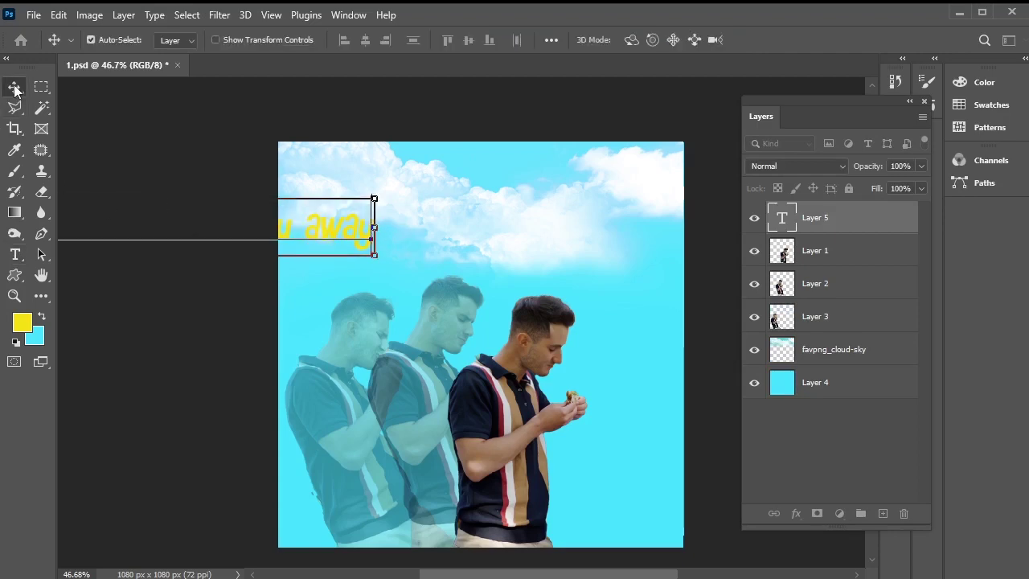
left_click_drag(333, 241, 545, 246)
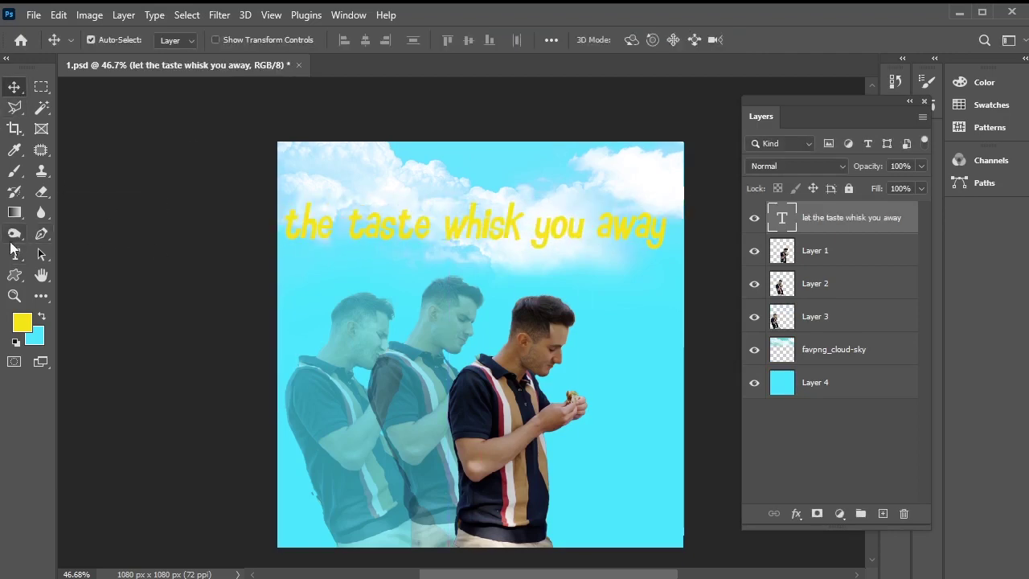
Break the caption before 'whisk' onto two lines and move it to the top centre
left_click(14, 254)
left_click(441, 227)
key("Return")
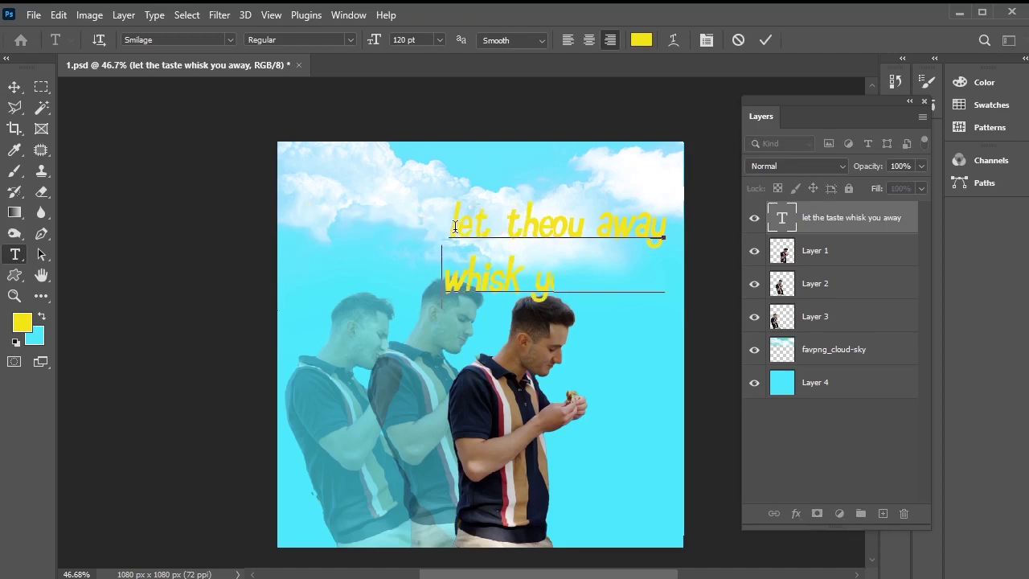
left_click(14, 87)
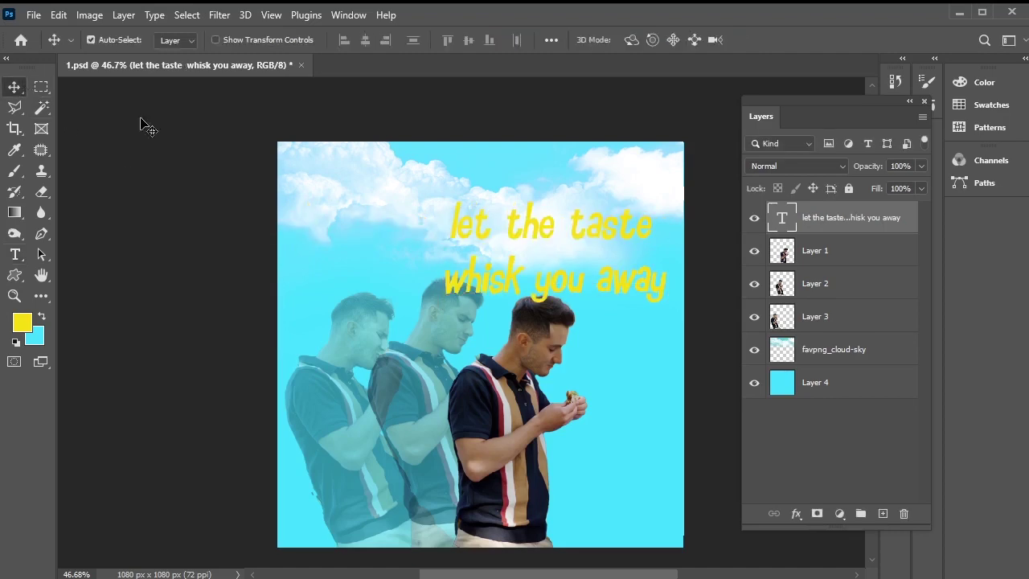
left_click_drag(572, 291, 498, 260)
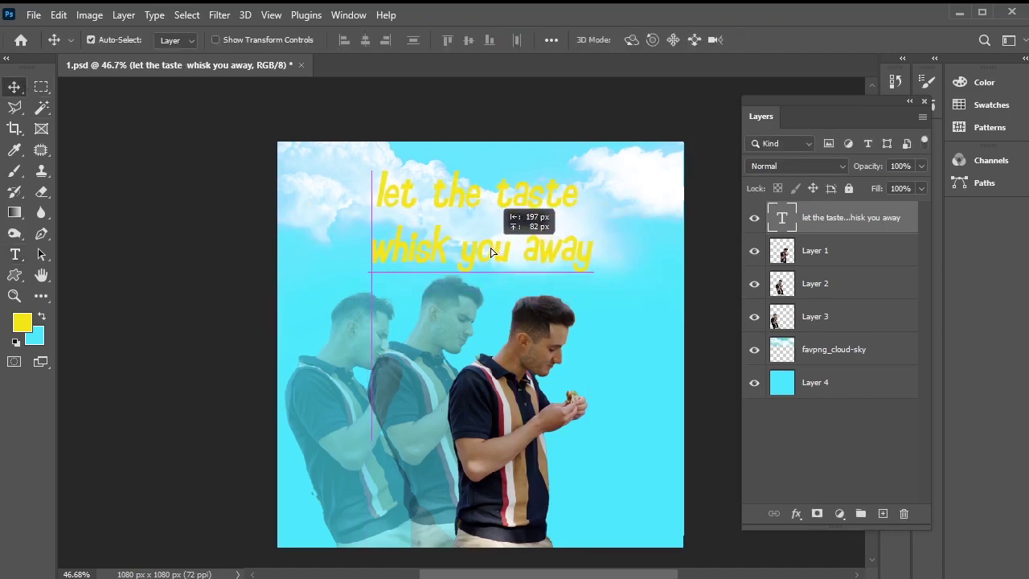
Colour the caption text white (ffffff) and set the foreground colour to white
left_click(15, 254)
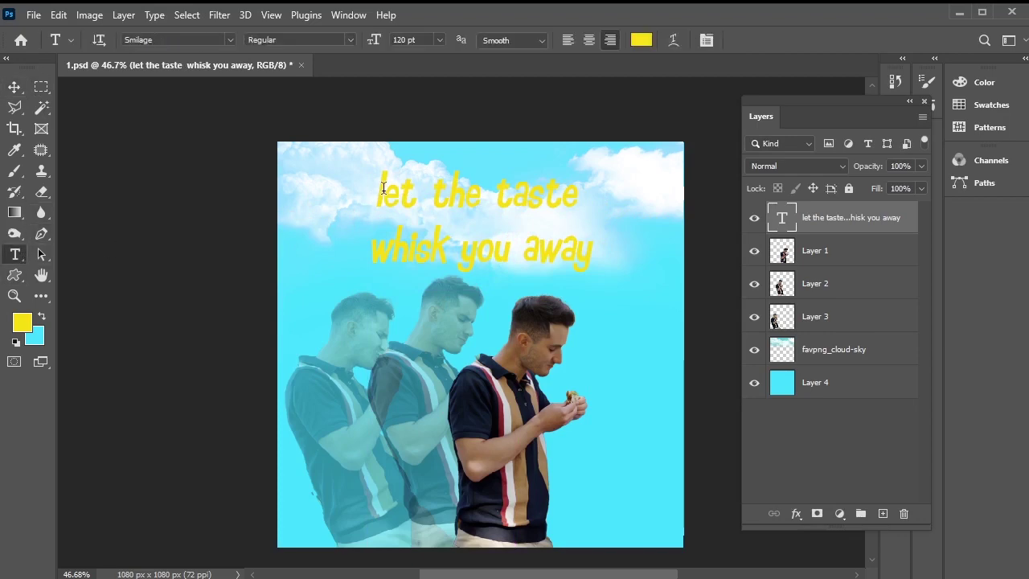
left_click_drag(384, 189, 620, 258)
left_click(640, 41)
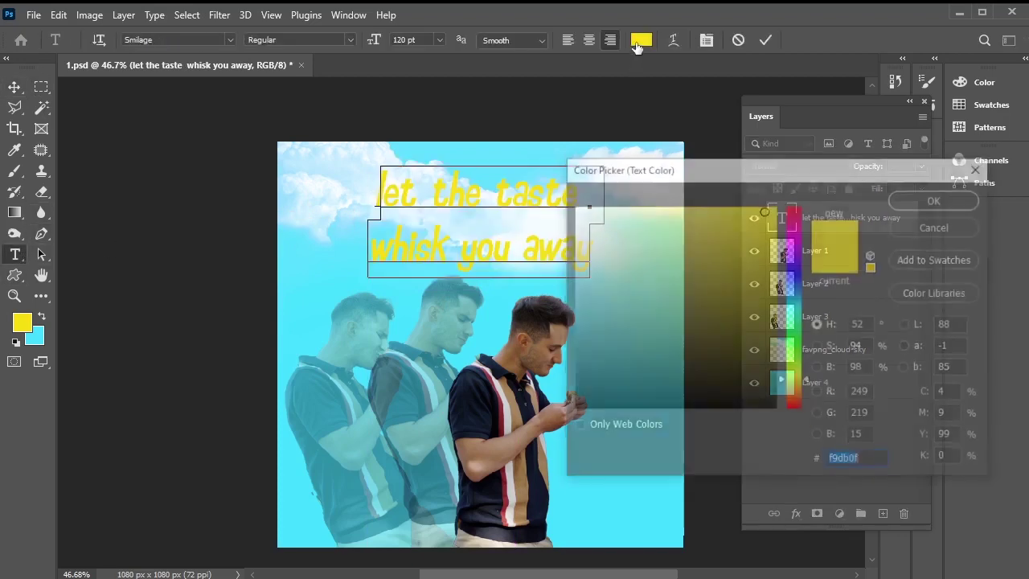
left_click(792, 298)
left_click(572, 207)
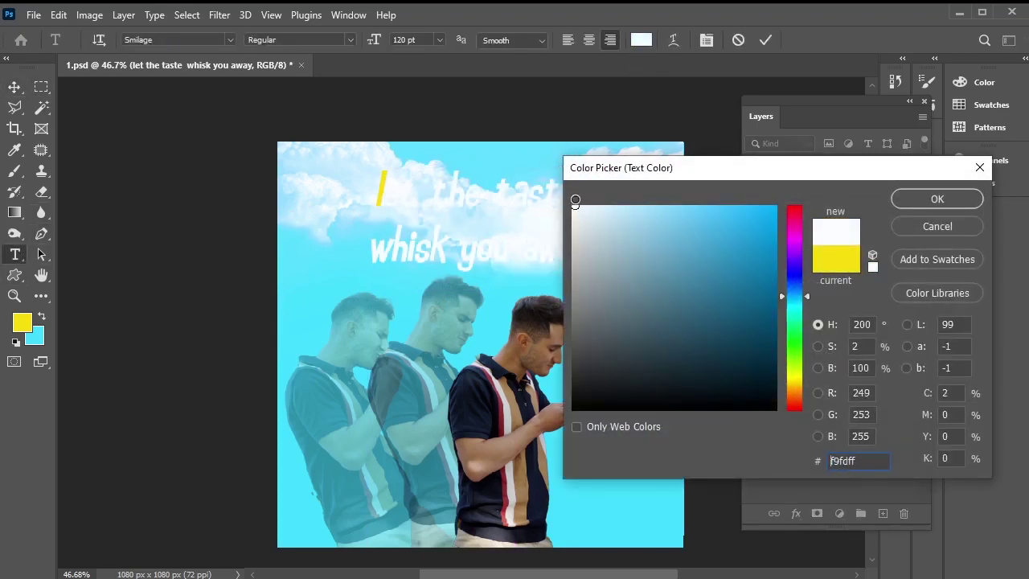
left_click(943, 197)
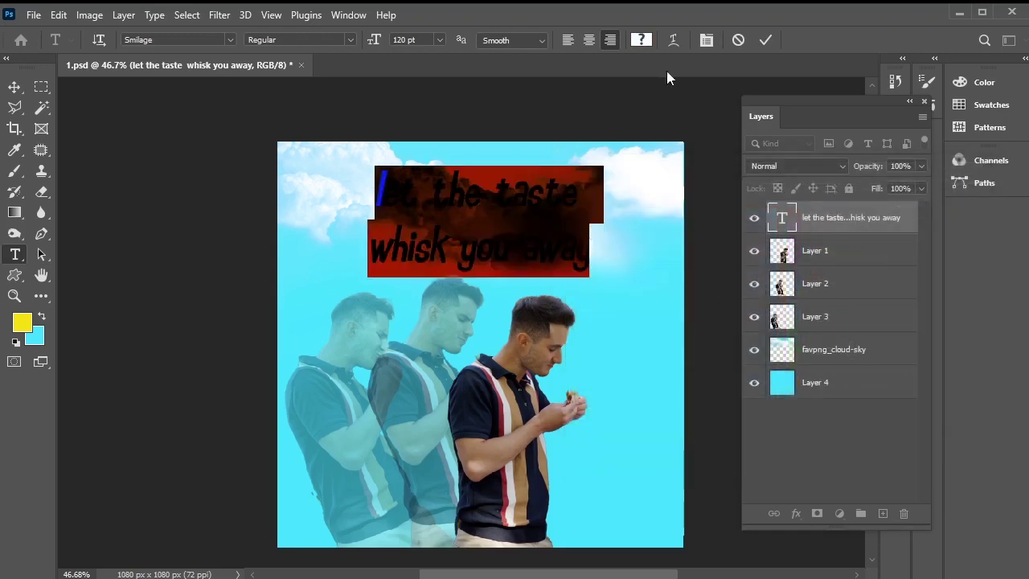
left_click(21, 322)
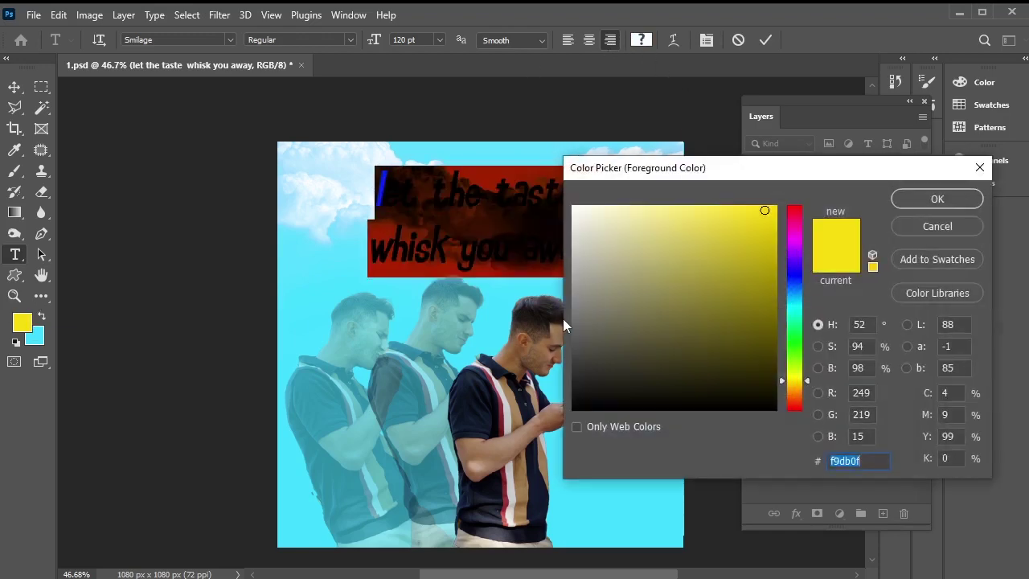
left_click(573, 207)
left_click(925, 199)
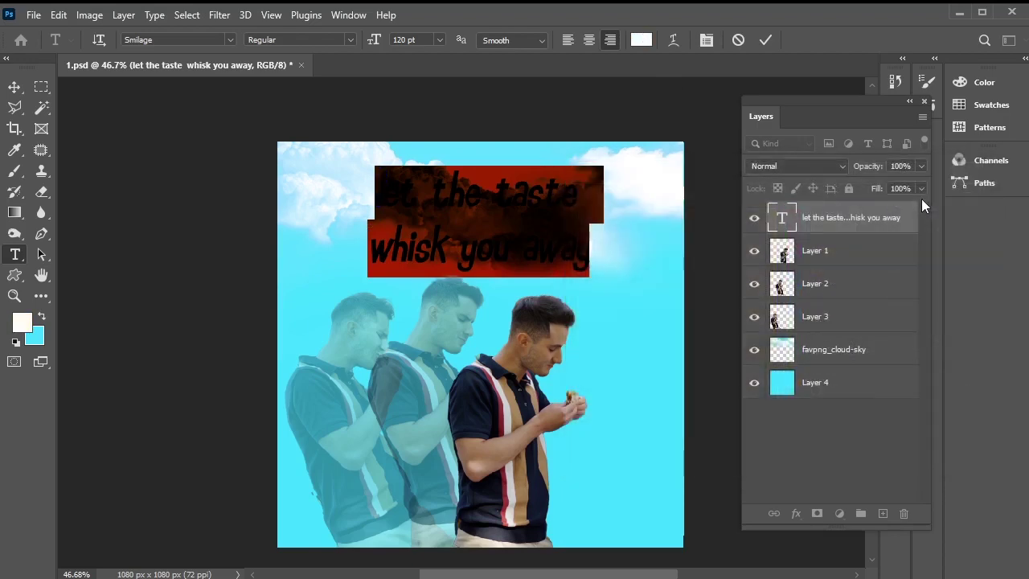
left_click(14, 89)
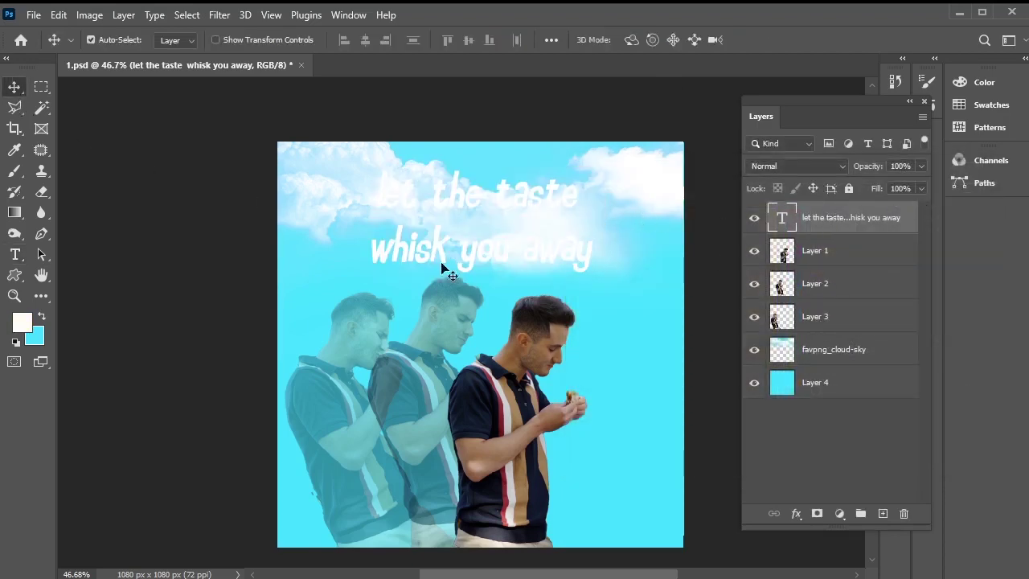
Tighten the caption's line spacing to 122 pt leading
left_click(15, 255)
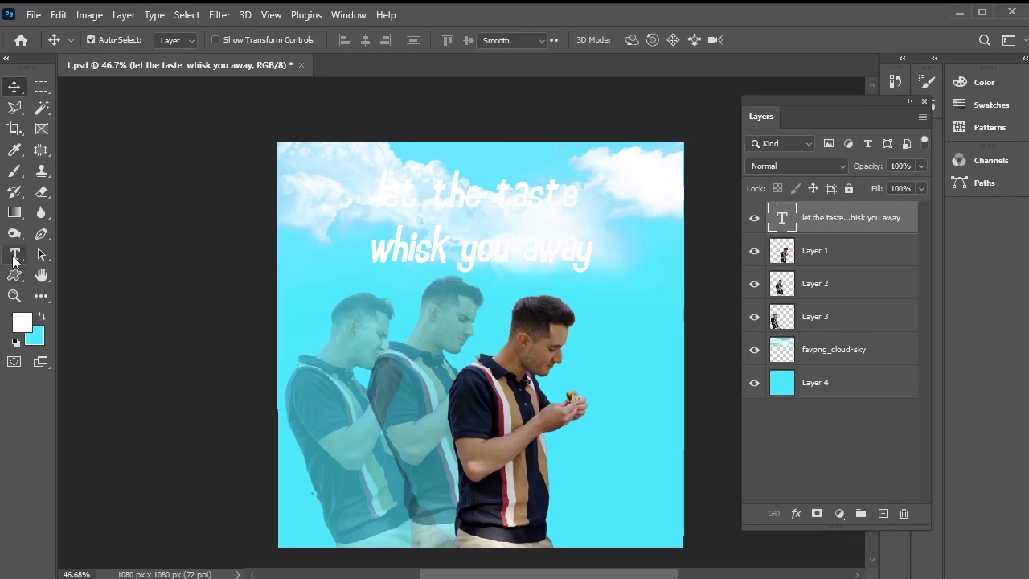
left_click(376, 184)
key("ctrl+a")
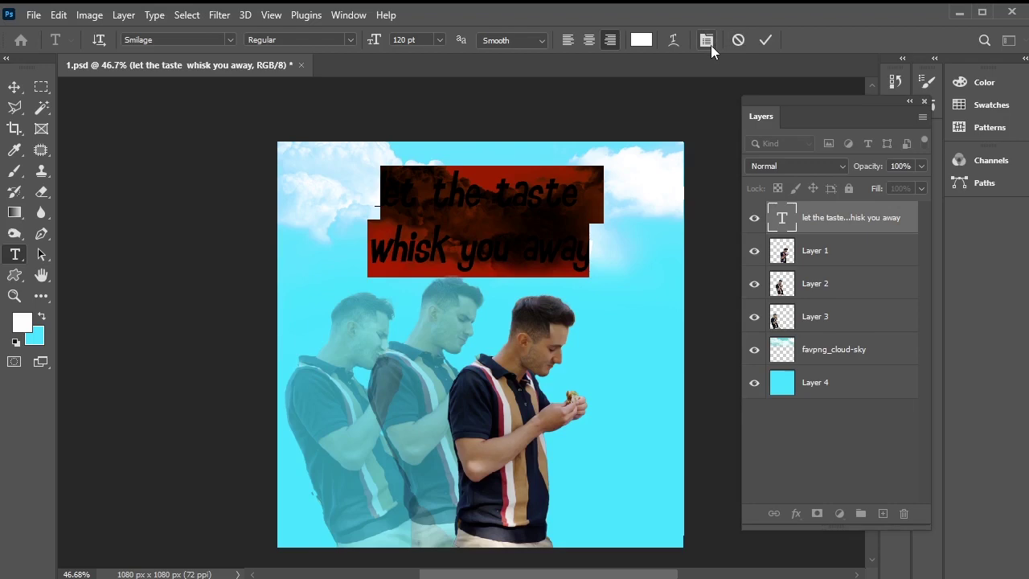
left_click(710, 45)
left_click_drag(808, 184, 780, 195)
left_click(850, 131)
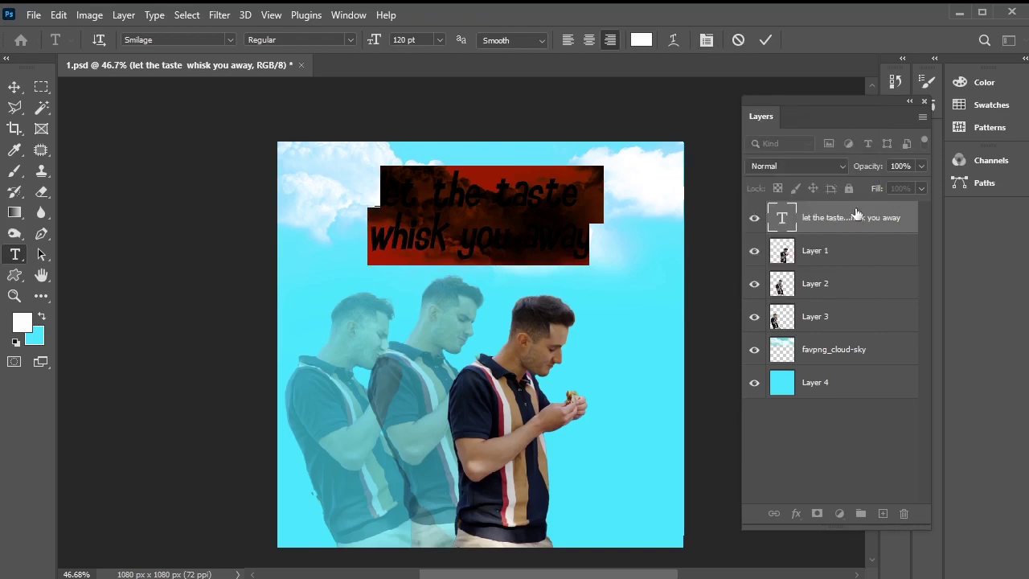
left_click(856, 217)
Add a teal (129fc4) Drop Shadow to the caption layer via Blending Options
right_click(857, 218)
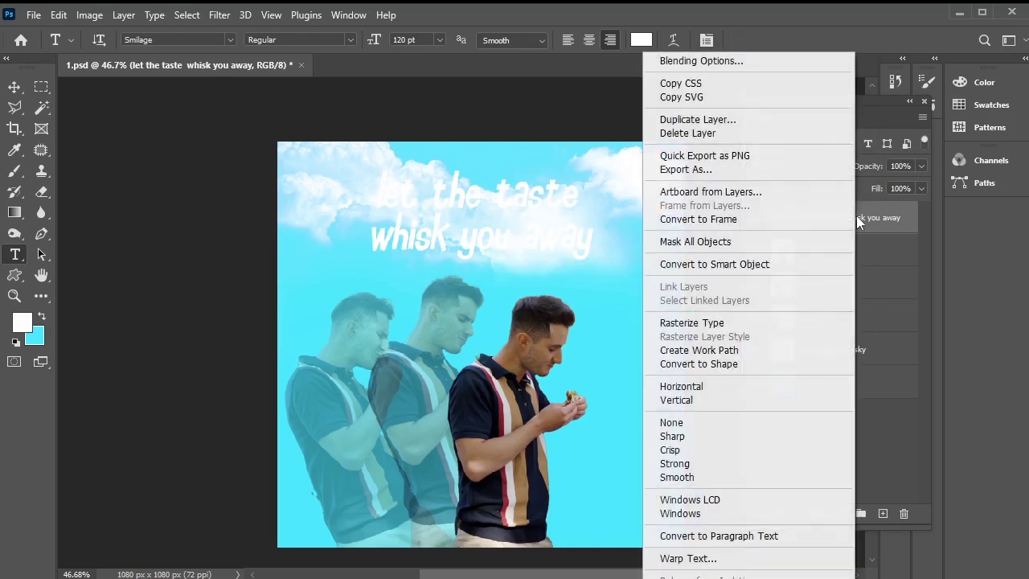
left_click(741, 64)
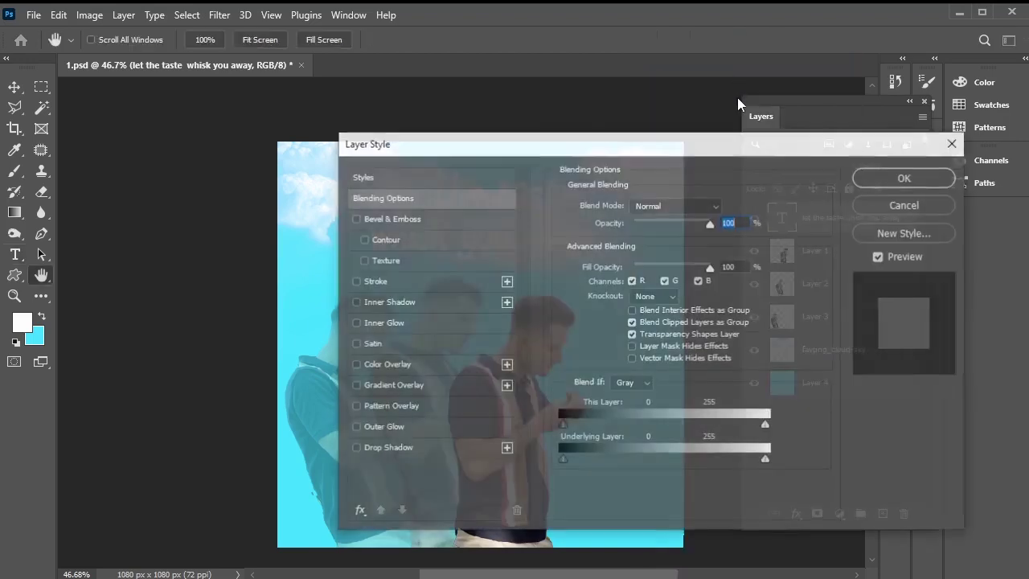
left_click_drag(632, 159, 902, 114)
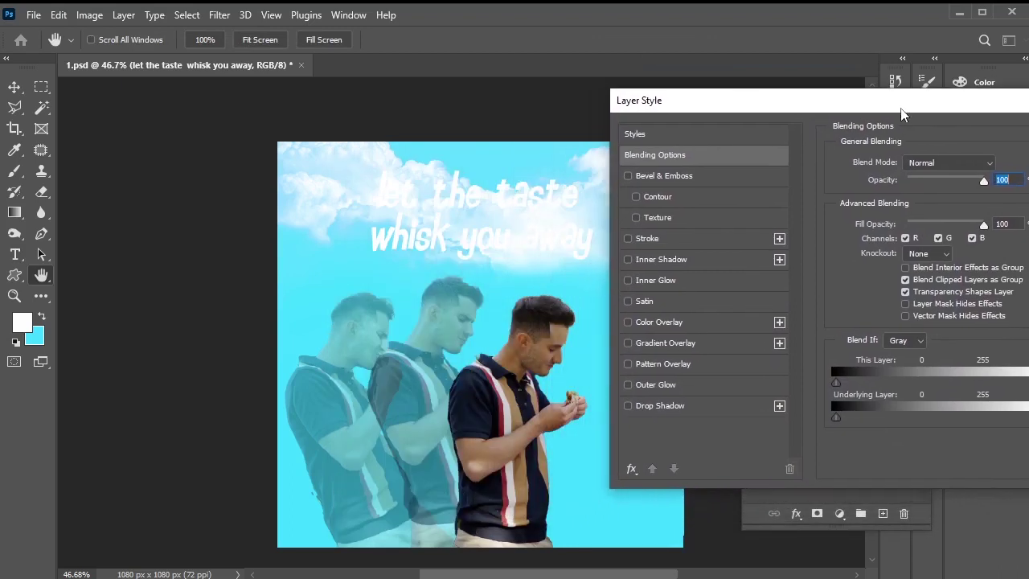
left_click(629, 406)
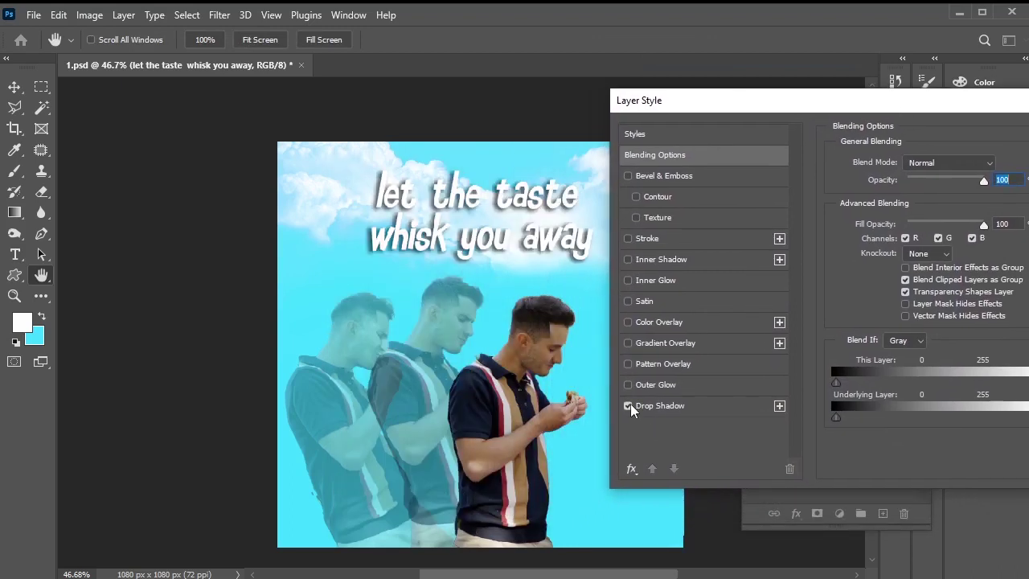
left_click(724, 408)
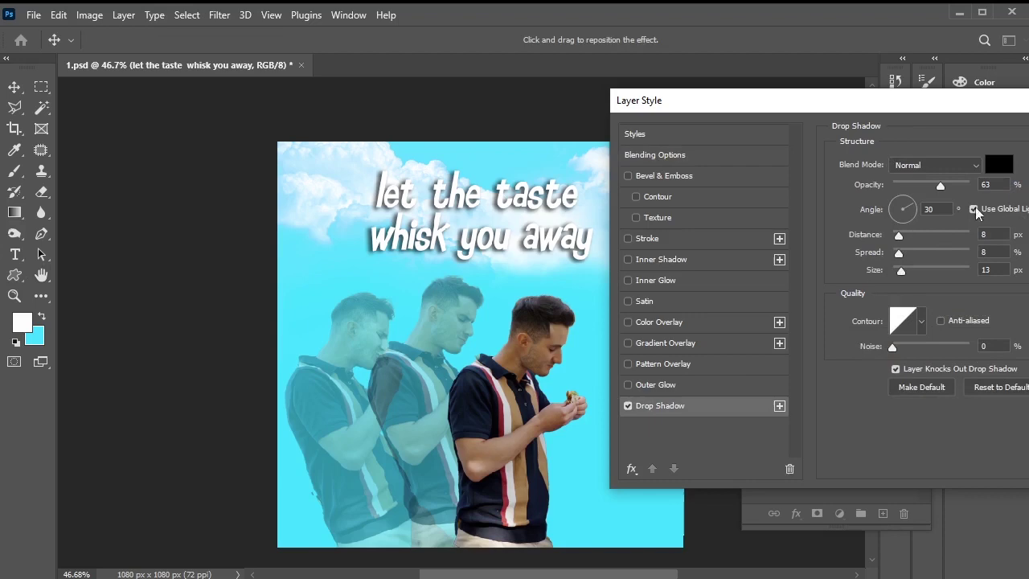
left_click(998, 164)
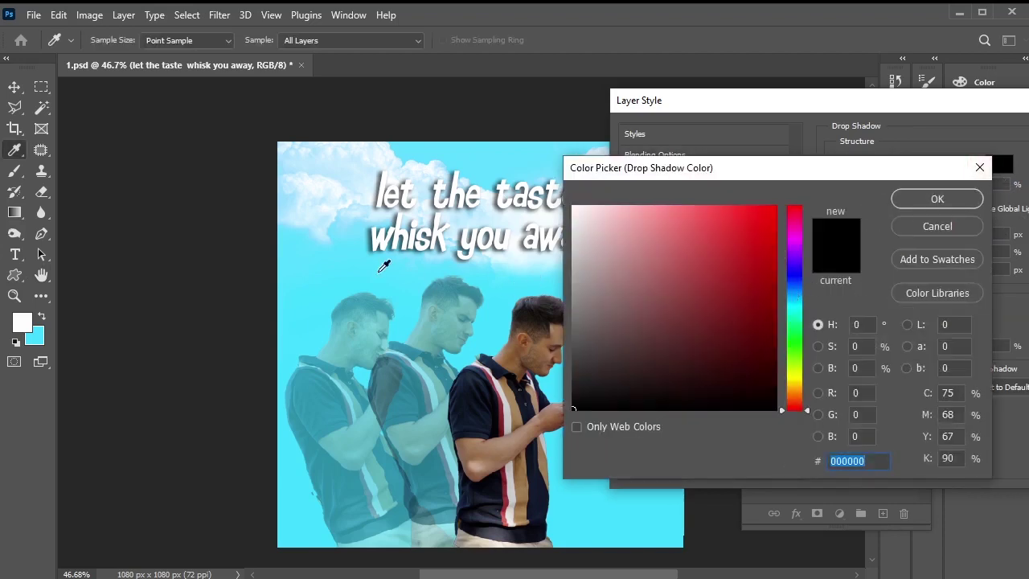
left_click(481, 266)
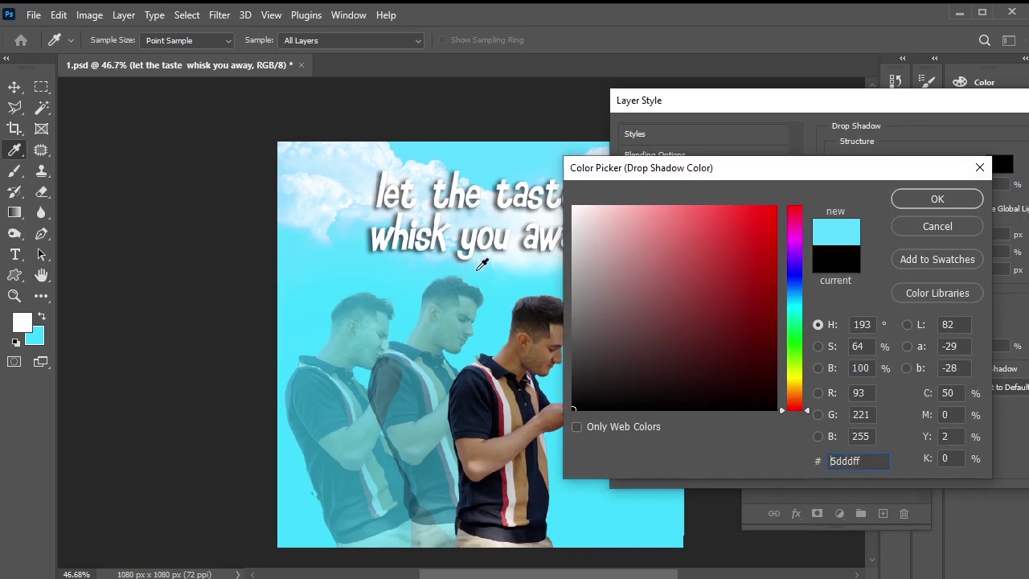
left_click(713, 209)
mouse_move(713, 208)
left_mouse_down()
mouse_move(730, 211)
mouse_move(758, 253)
left_mouse_up()
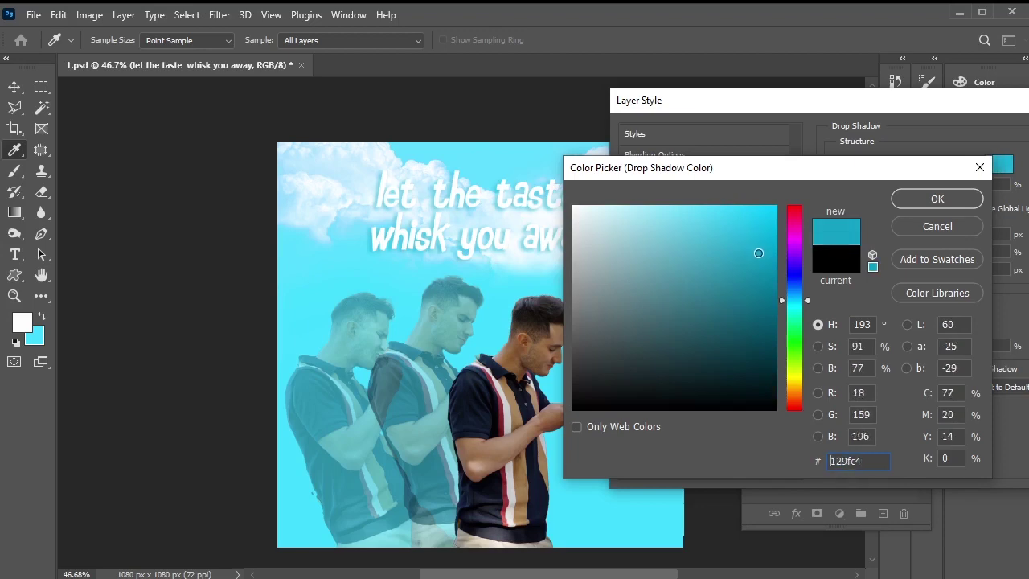
left_click(941, 205)
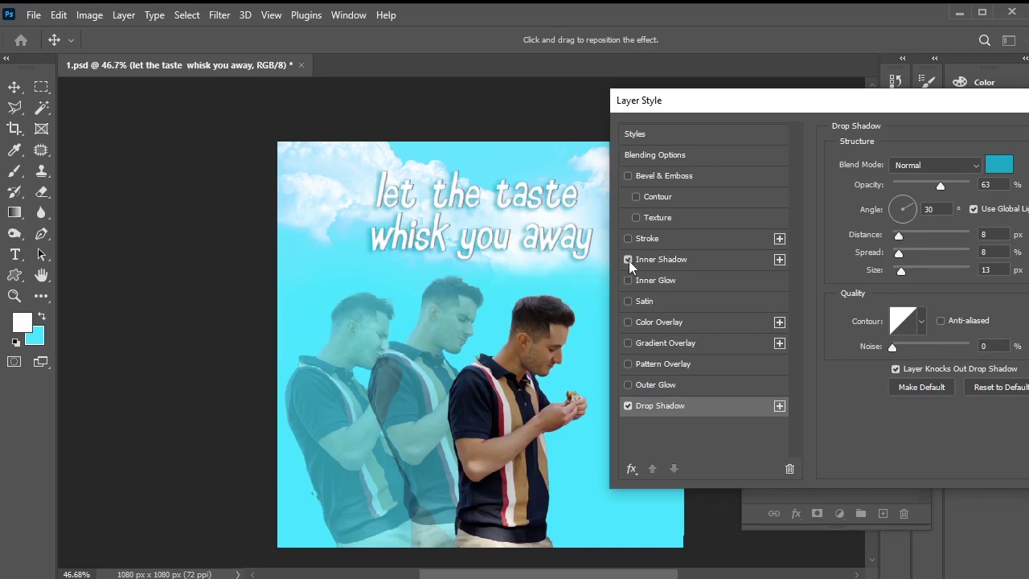
Enable an Inner Shadow at 14% opacity with distance 2 and size 2
left_click(653, 261)
left_click(916, 181)
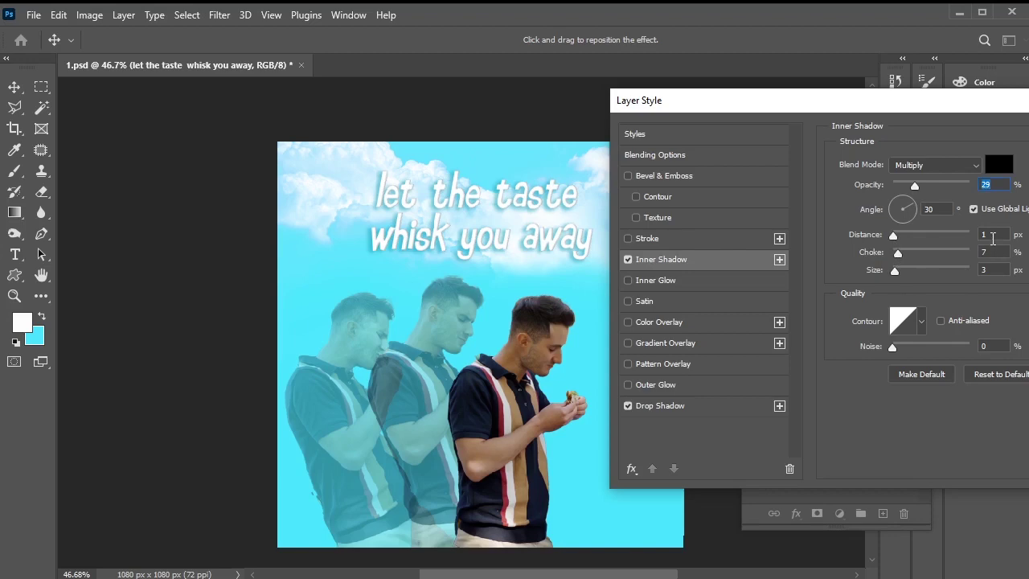
left_click(993, 235)
key("Down")
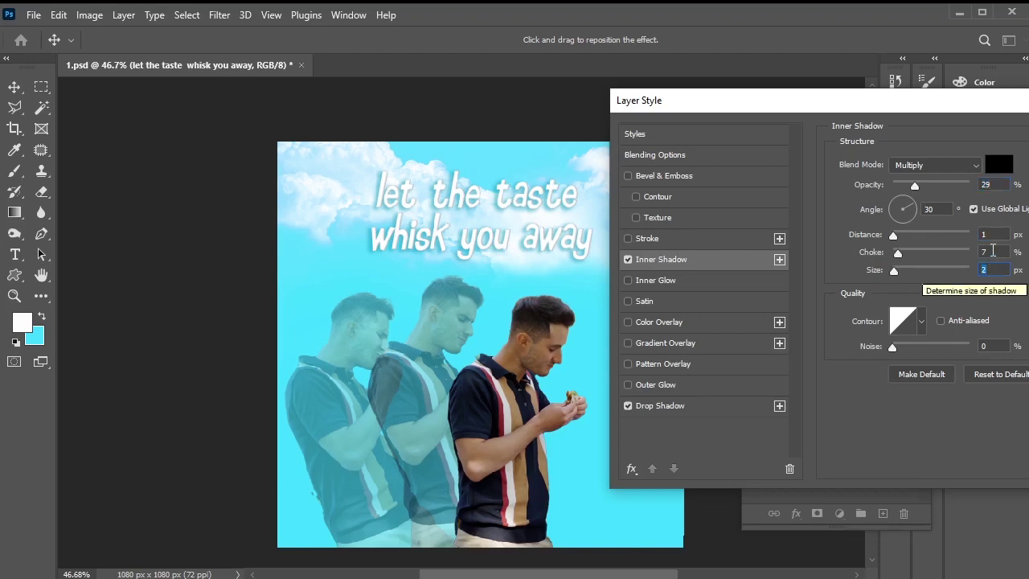
left_click(994, 237)
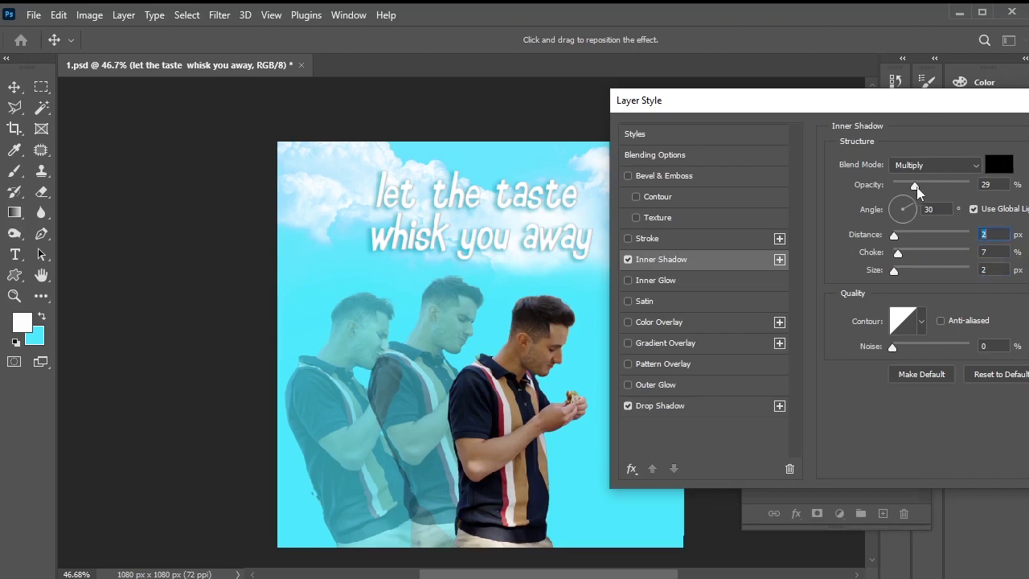
left_click_drag(915, 187, 905, 186)
left_click_drag(921, 121, 667, 119)
Apply the caption's shadow effects and group Layers 1–3 into Group 1
left_click(960, 133)
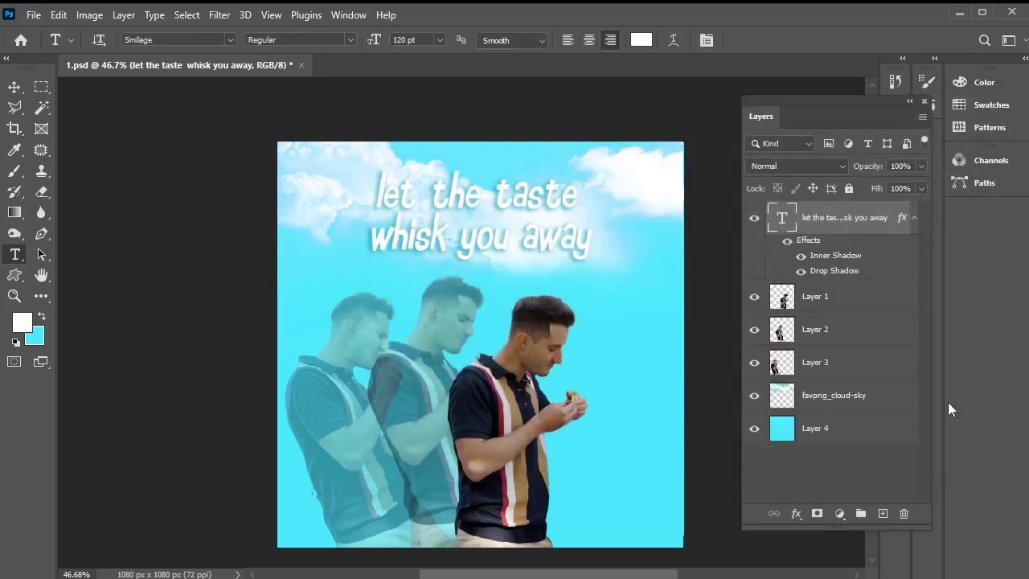
left_click(858, 299)
left_click(864, 368, "shift")
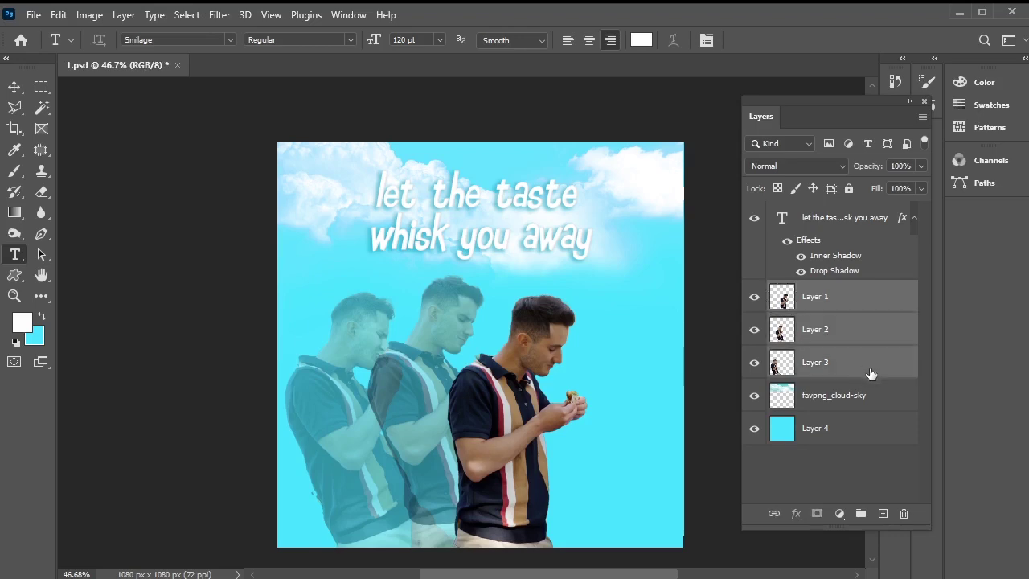
left_click(861, 513)
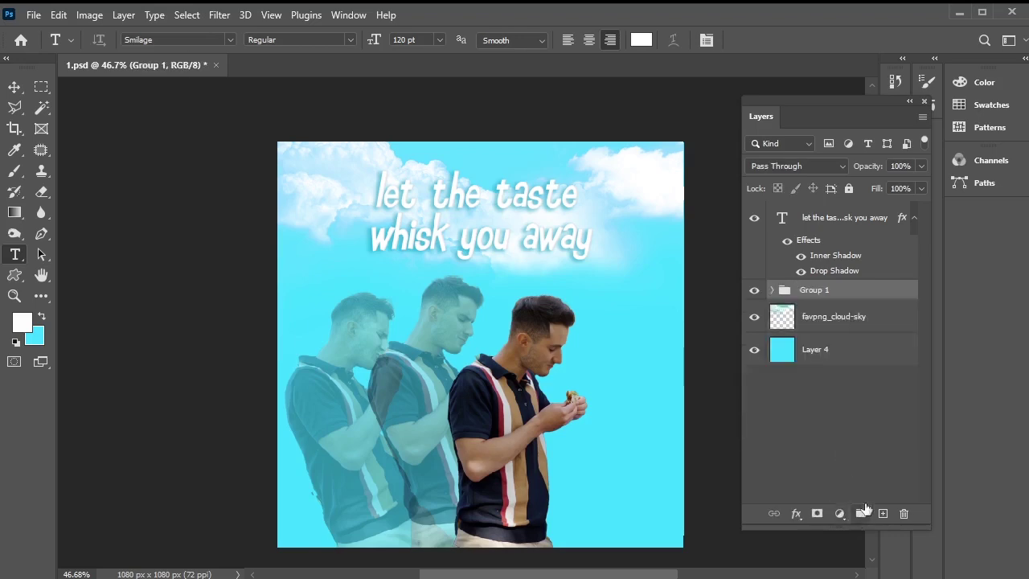
Shift Group 1 about 118 px right with Free Transform
key("ctrl+t")
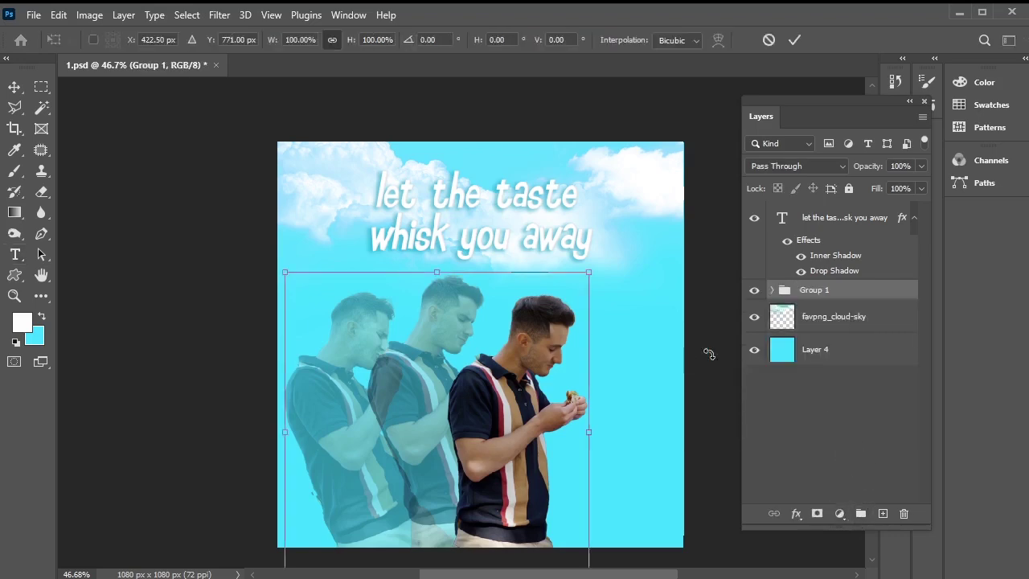
left_click_drag(515, 413, 556, 415)
key("Return")
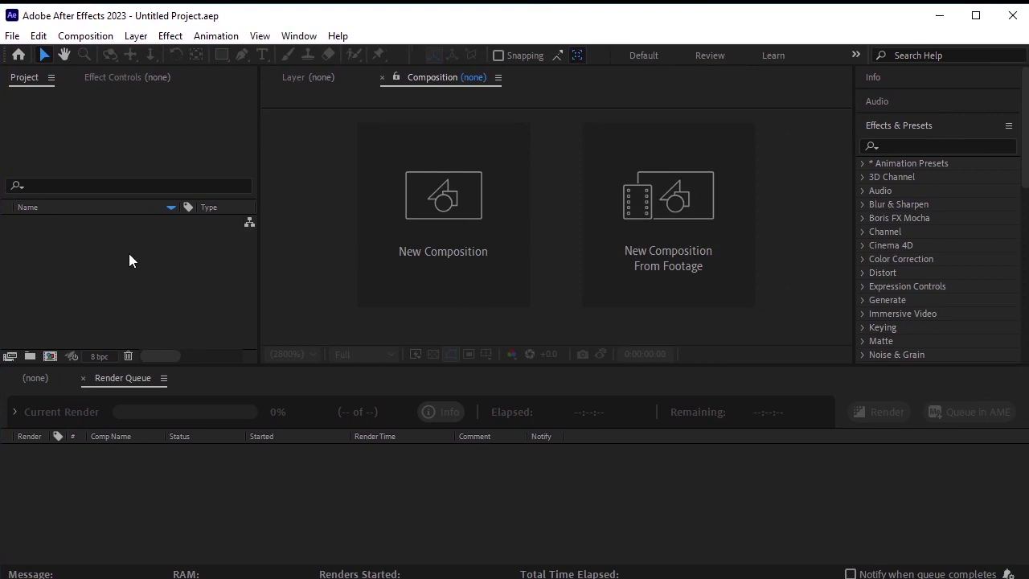
Import 1.psd as Composition - Retain Layer Sizes with editable layer styles
right_click(128, 254)
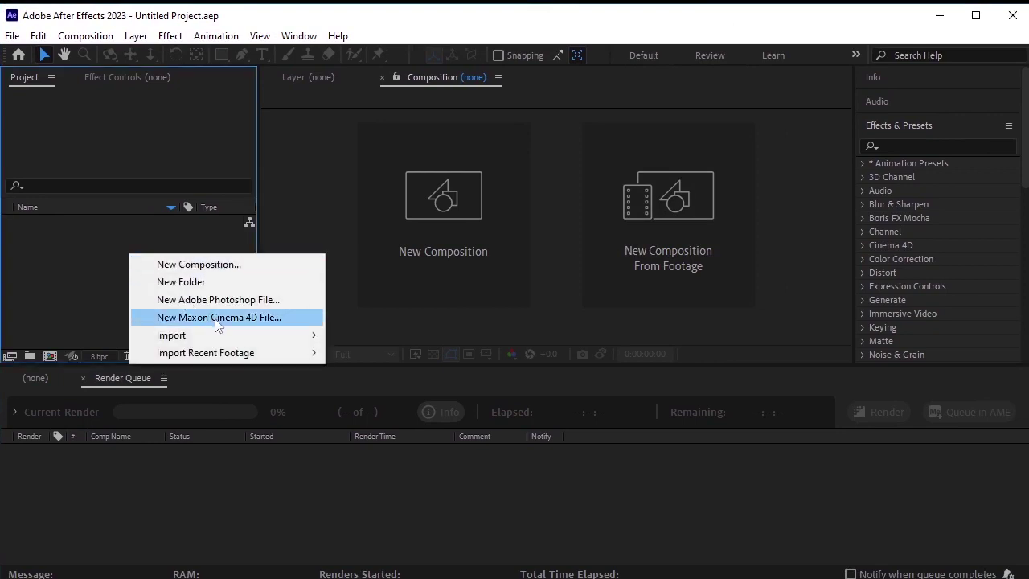
mouse_move(230, 336)
left_click(348, 336)
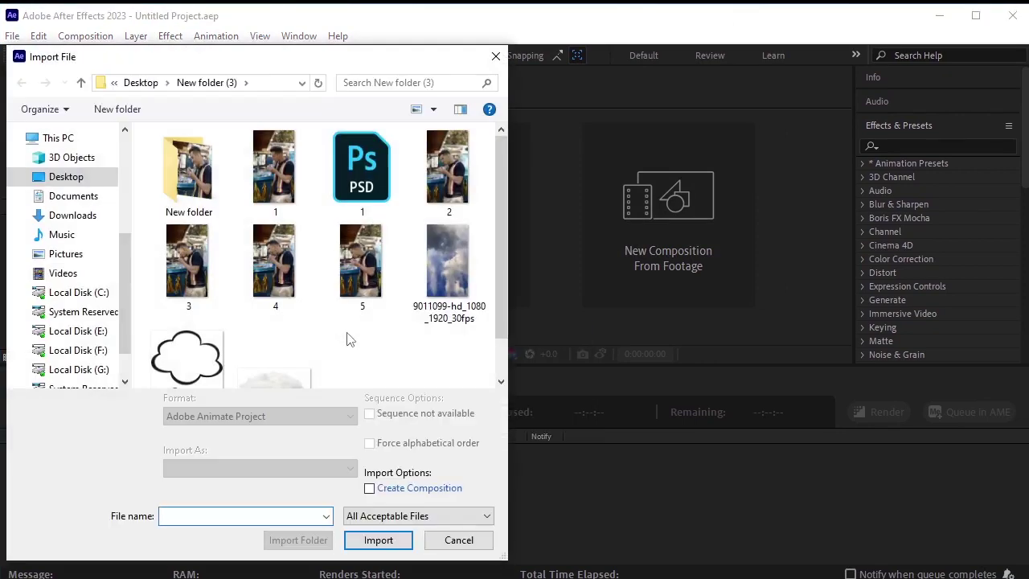
left_click(369, 191)
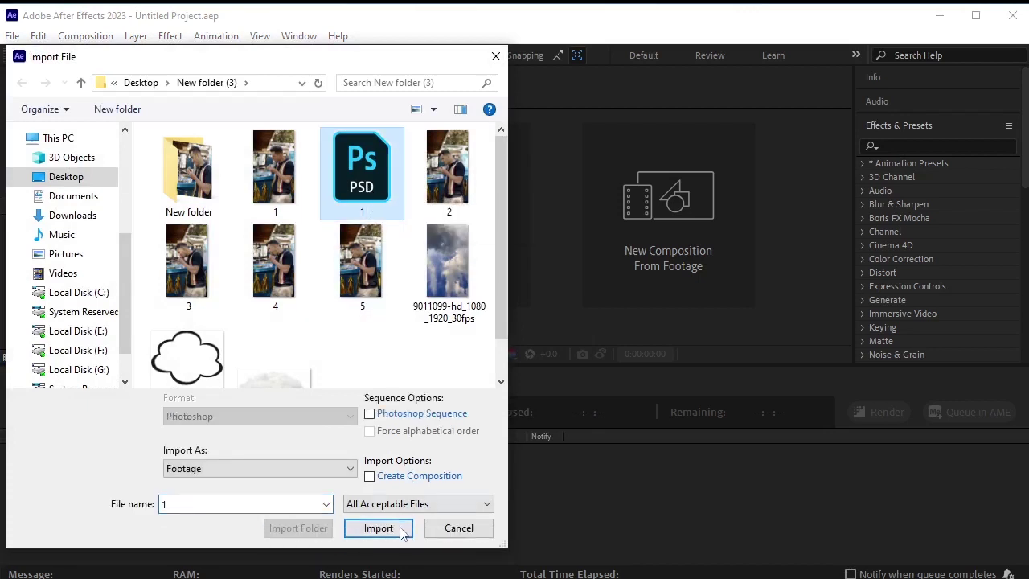
left_click(290, 471)
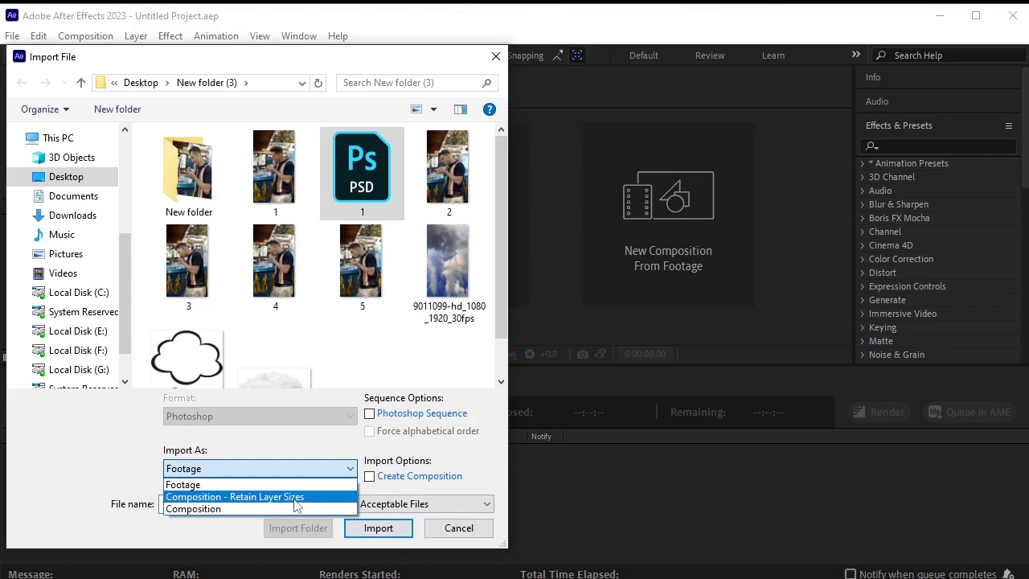
left_click(295, 497)
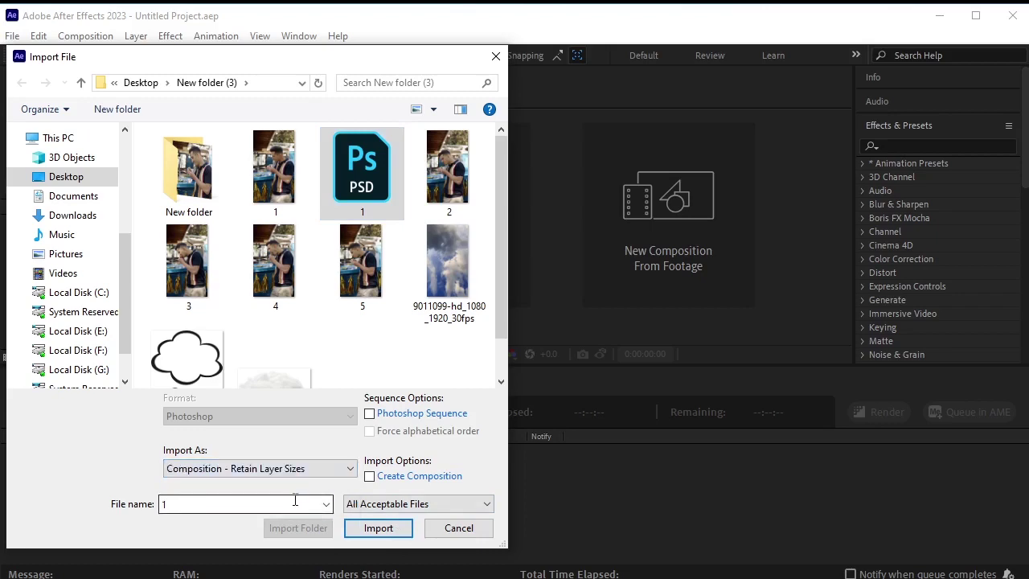
left_click(374, 531)
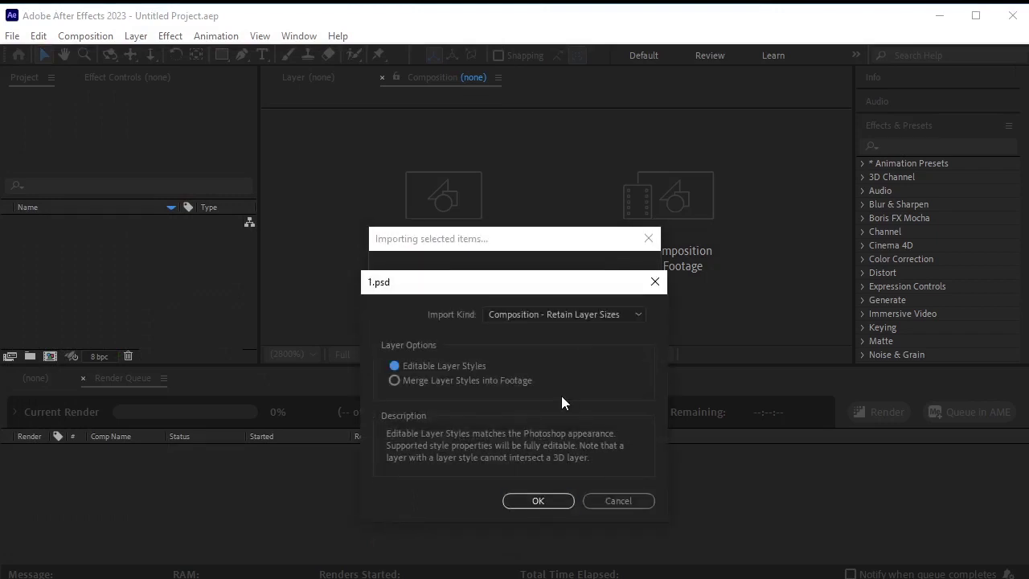
left_click(539, 500)
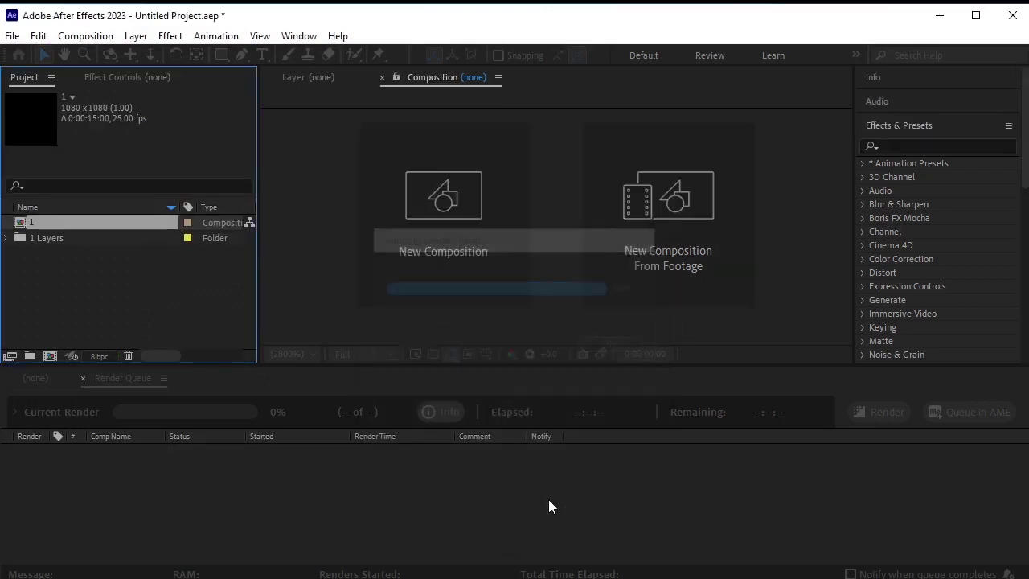
Open composition 1 and its Group 1 precomp, showing Opacity for Layers 2 and 3
double_click(101, 239)
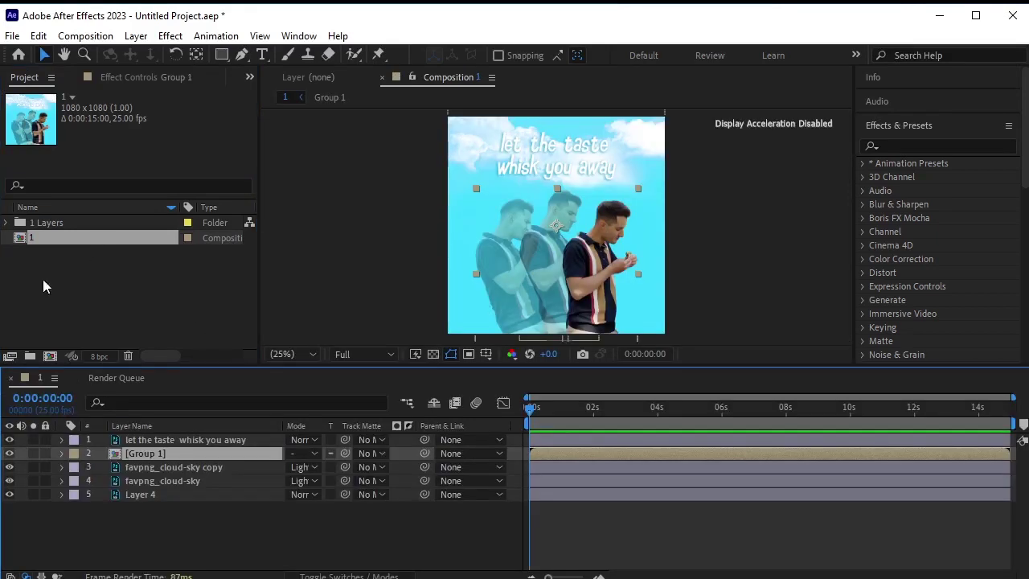
double_click(177, 454)
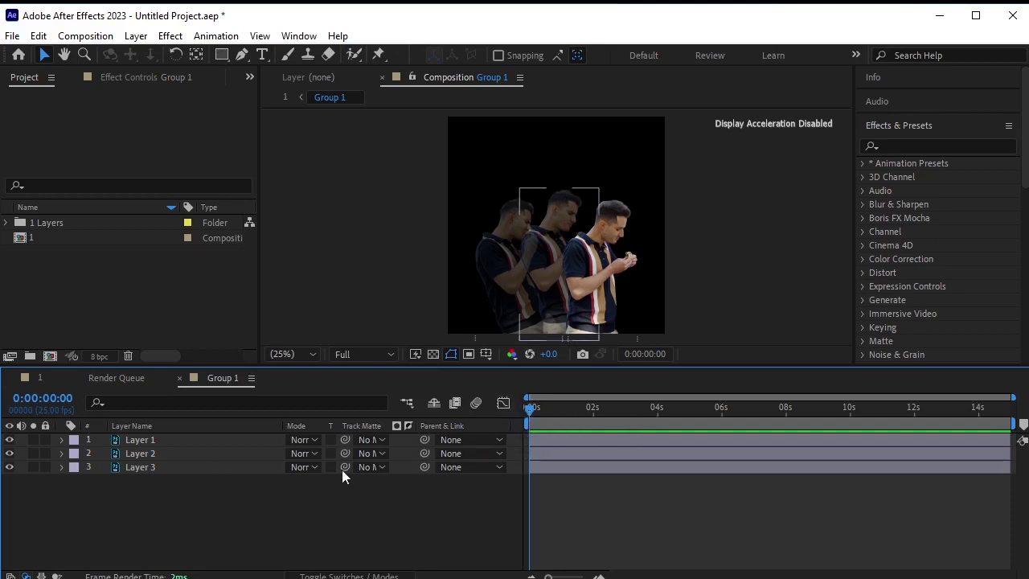
left_click(154, 453)
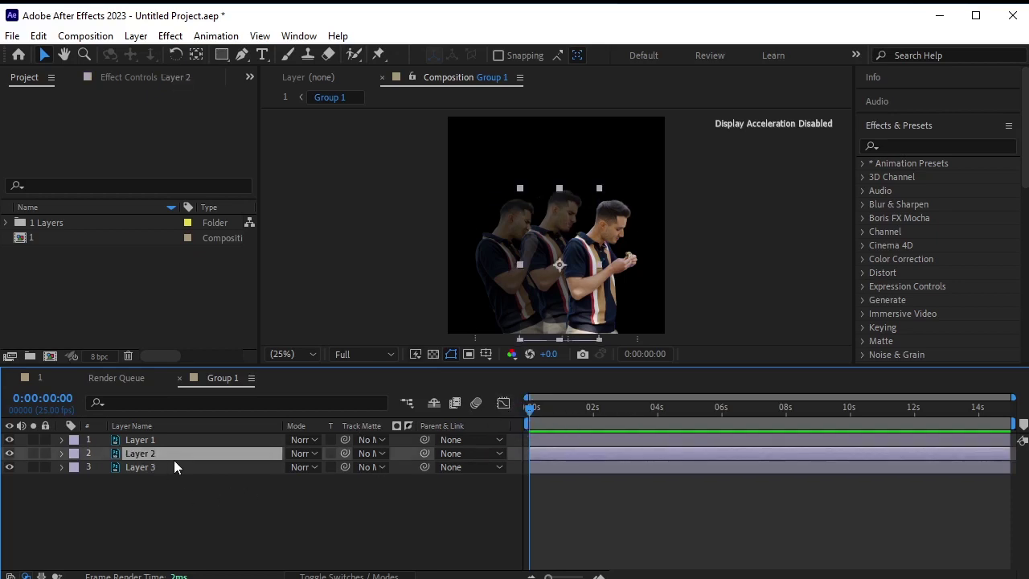
left_click(175, 468, "shift")
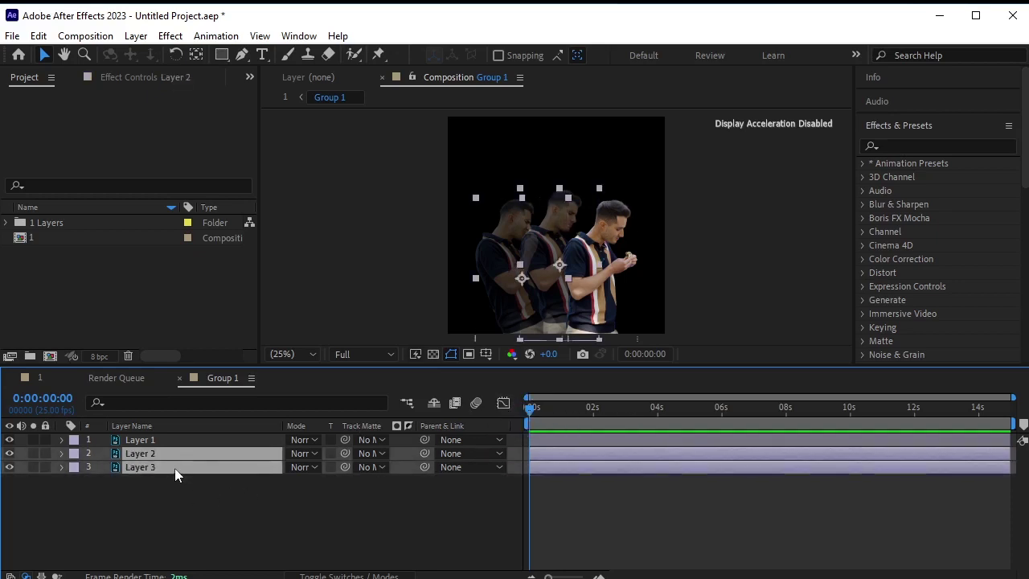
key("t")
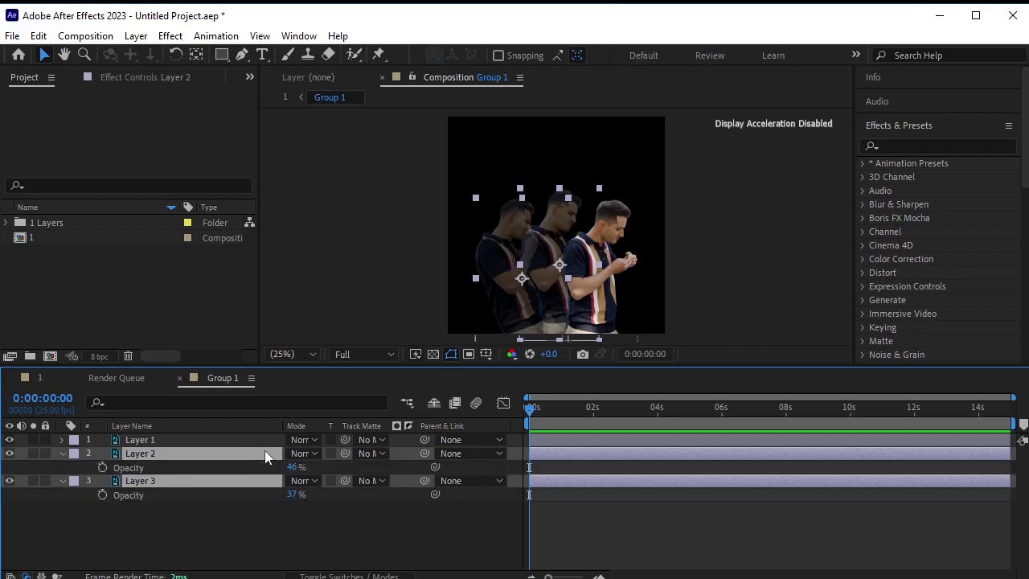
Keyframe Layers 2 and 3 opacity from 0% at the start to 46% and 37% at 0:00:00:20
left_click(100, 465)
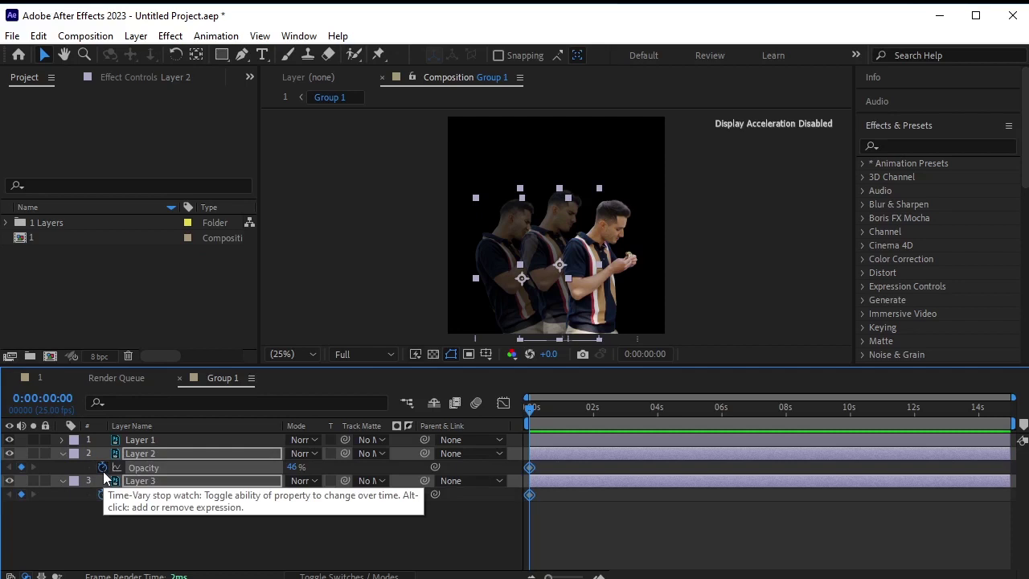
key("shift+Page_Down")
key("shift+Page_Down")
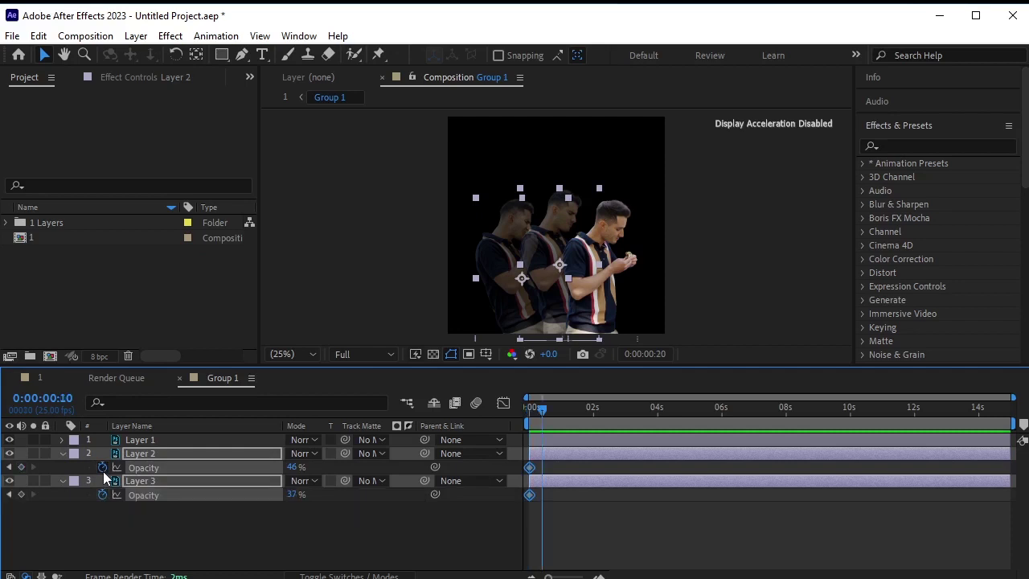
left_click(21, 467)
left_click(9, 468)
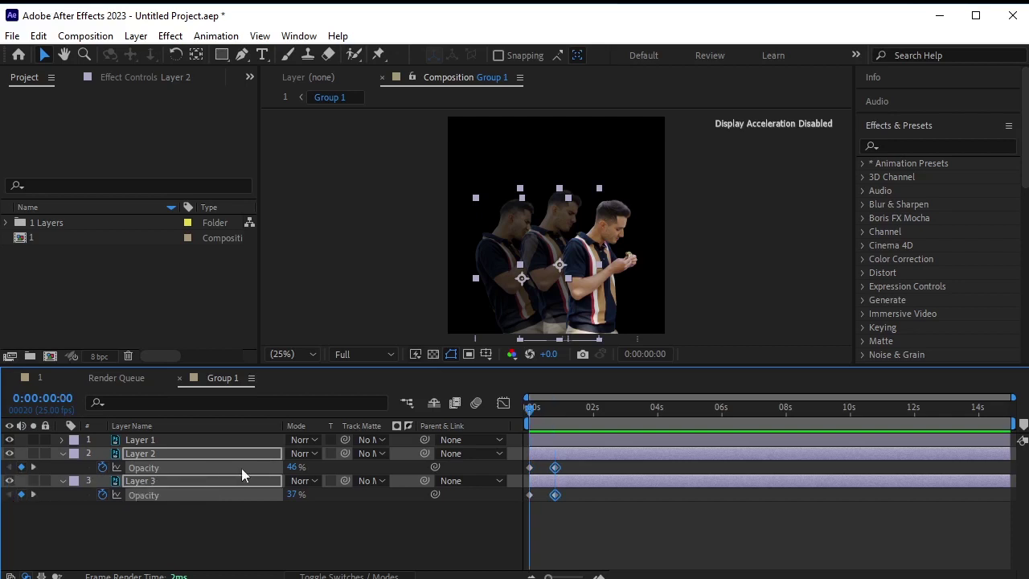
left_click(296, 468)
type("0")
key("Return")
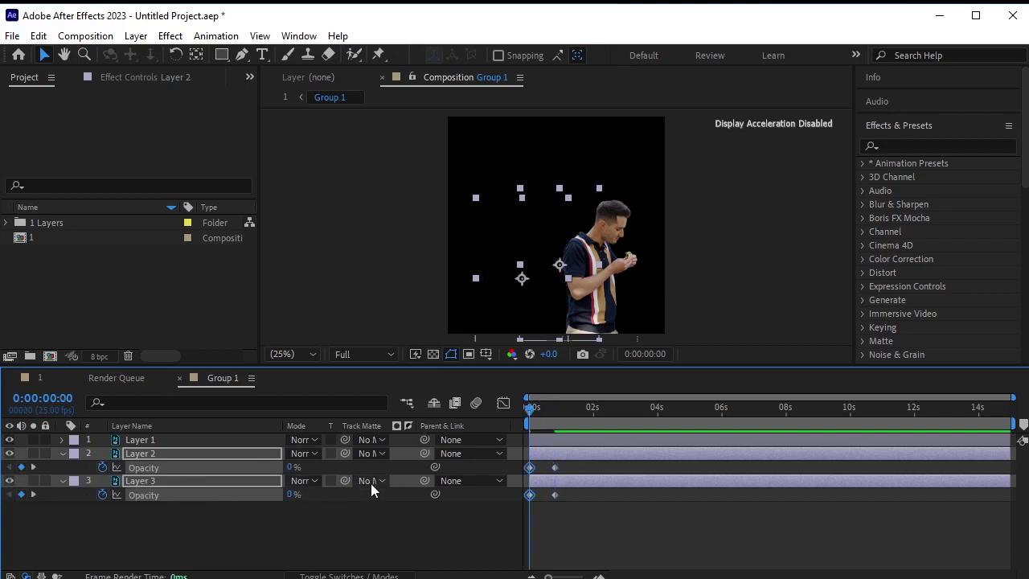
left_click(411, 537)
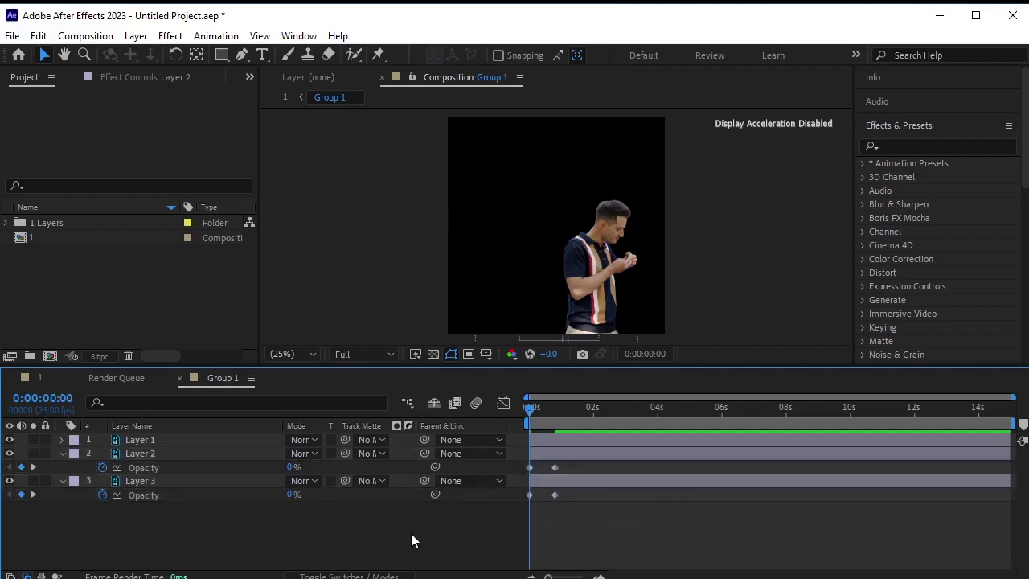
Start Layer 3 a few frames later, preview the staggered fade-ins, and switch back to composition 1
left_click(63, 467)
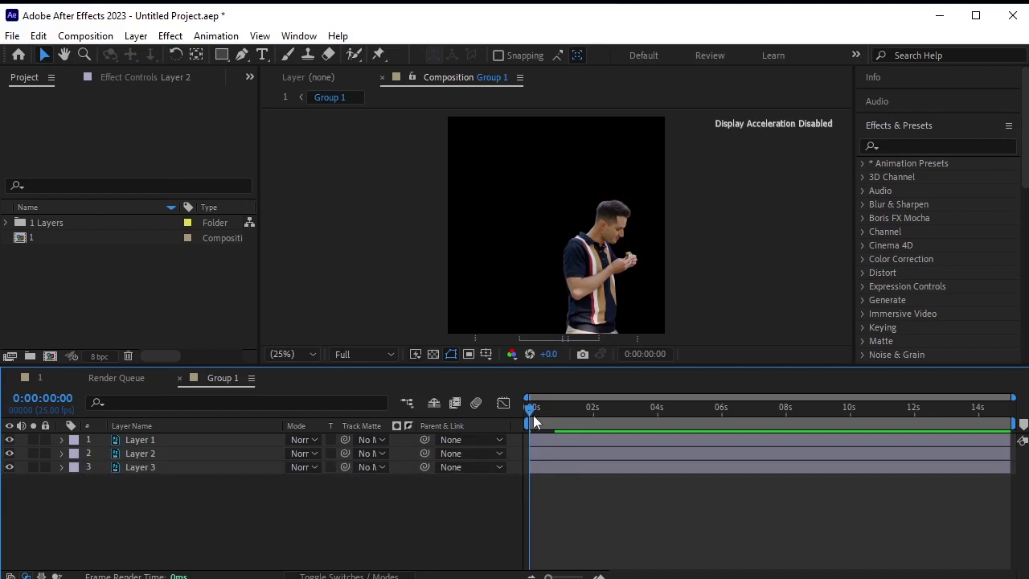
left_click_drag(546, 466, 564, 467)
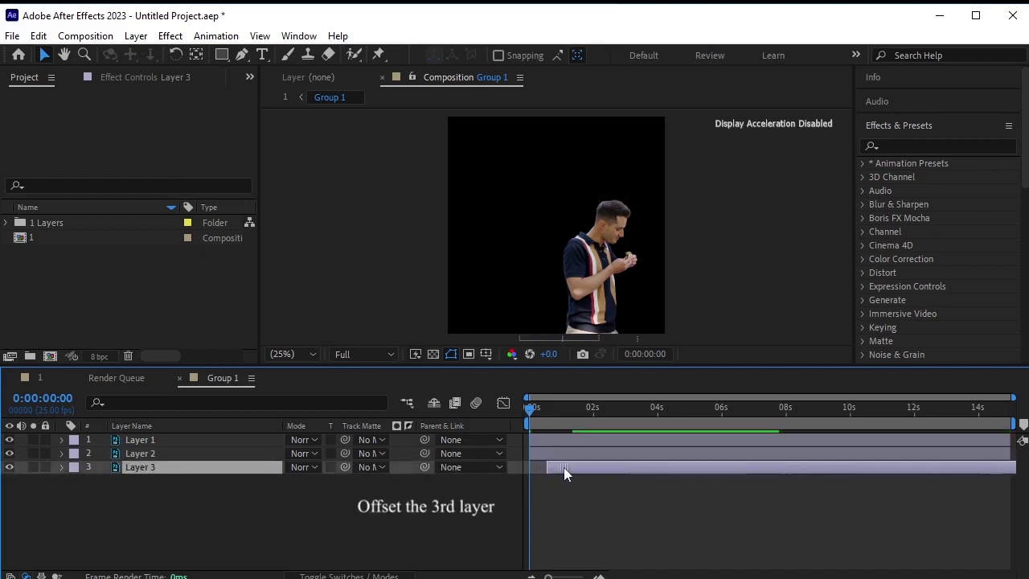
left_click(534, 408)
left_click_drag(534, 410, 512, 419)
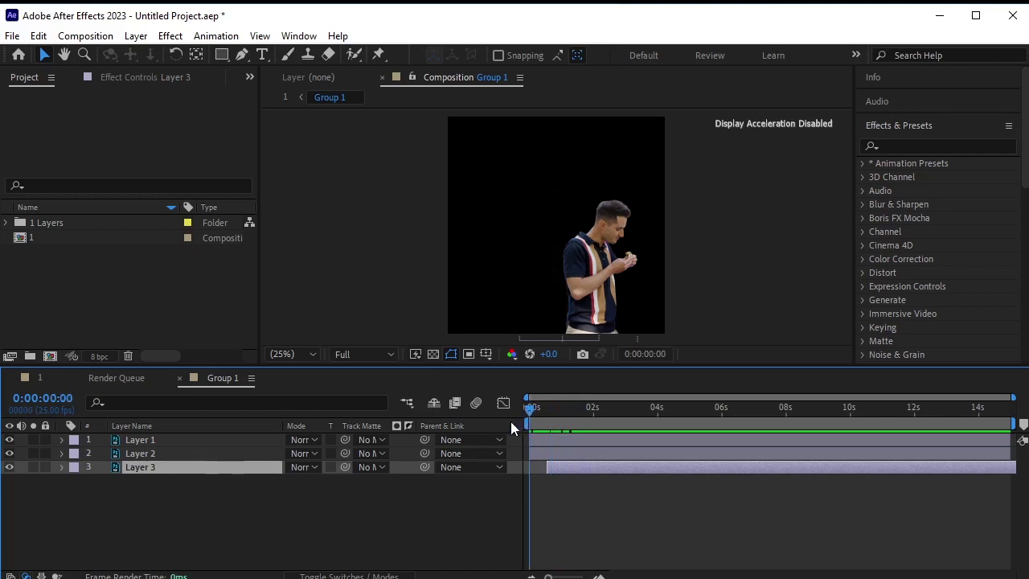
key("space")
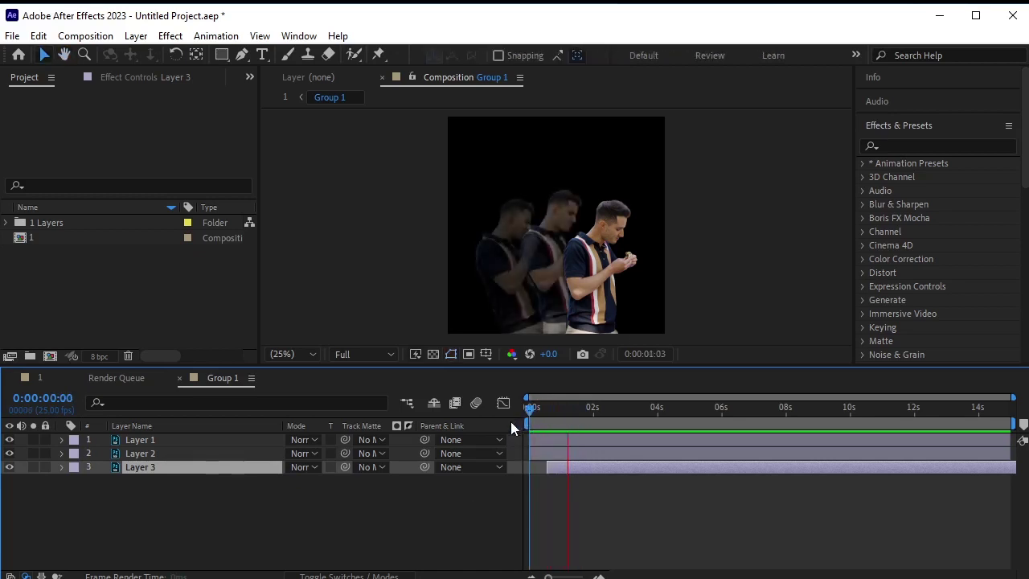
key("space")
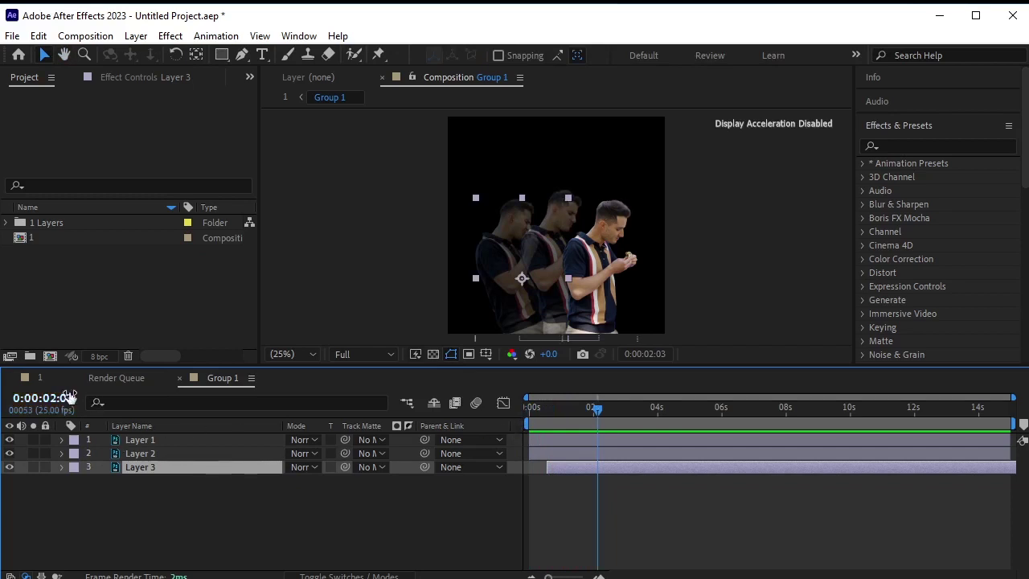
left_click(36, 377)
left_click(174, 464)
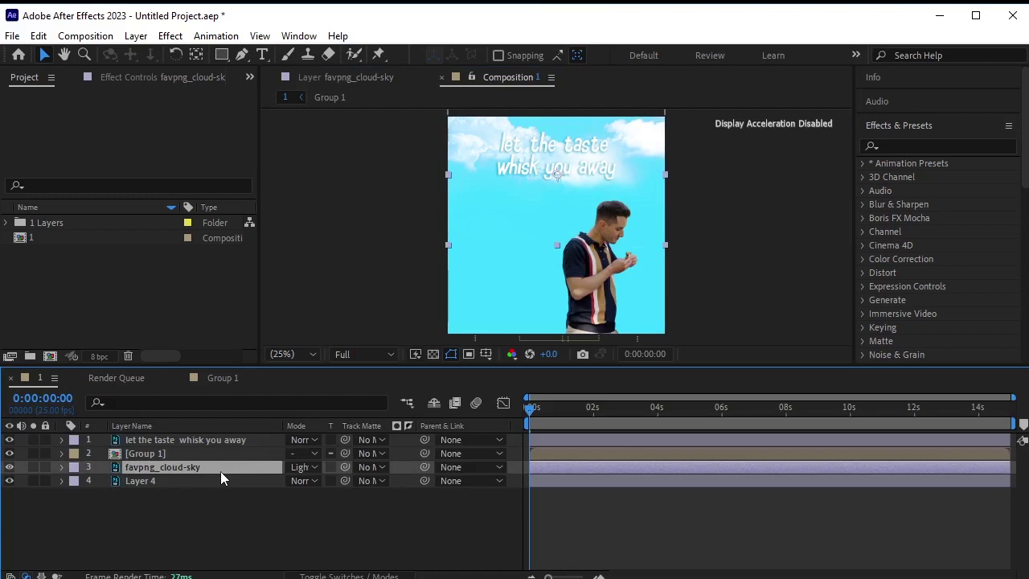
Scale the favpng_cloud-sky layer up to 143%
key("s")
left_click_drag(312, 481, 376, 478)
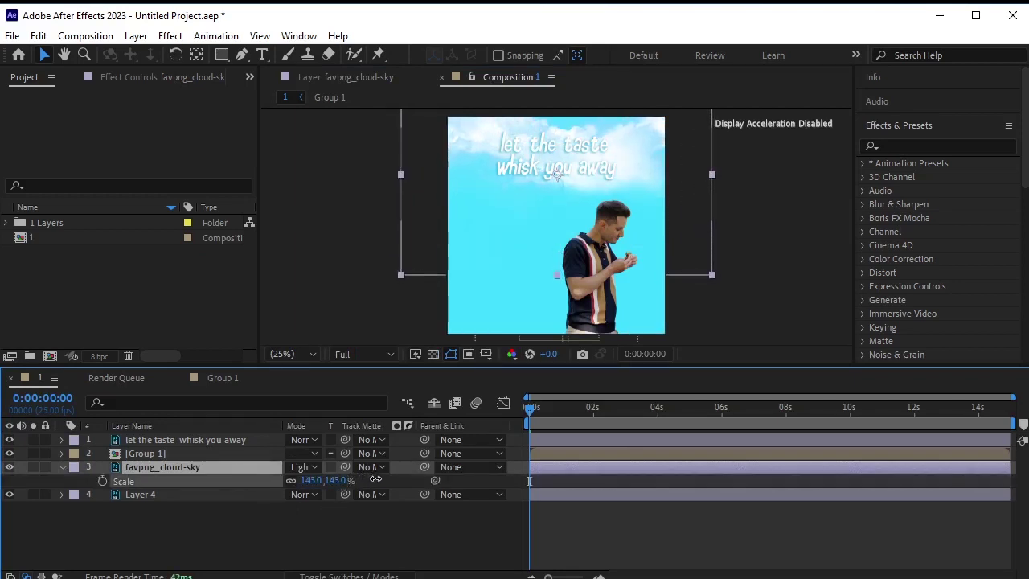
left_click(375, 479)
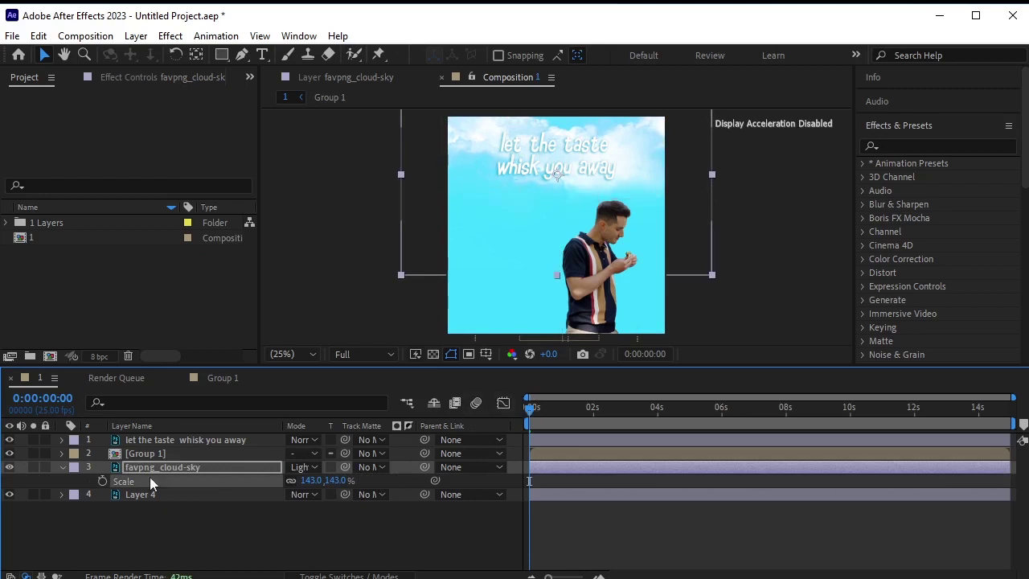
Keyframe the clouds' Position from x 316 at 0s to x 760 at 0:00:02:10
key("p")
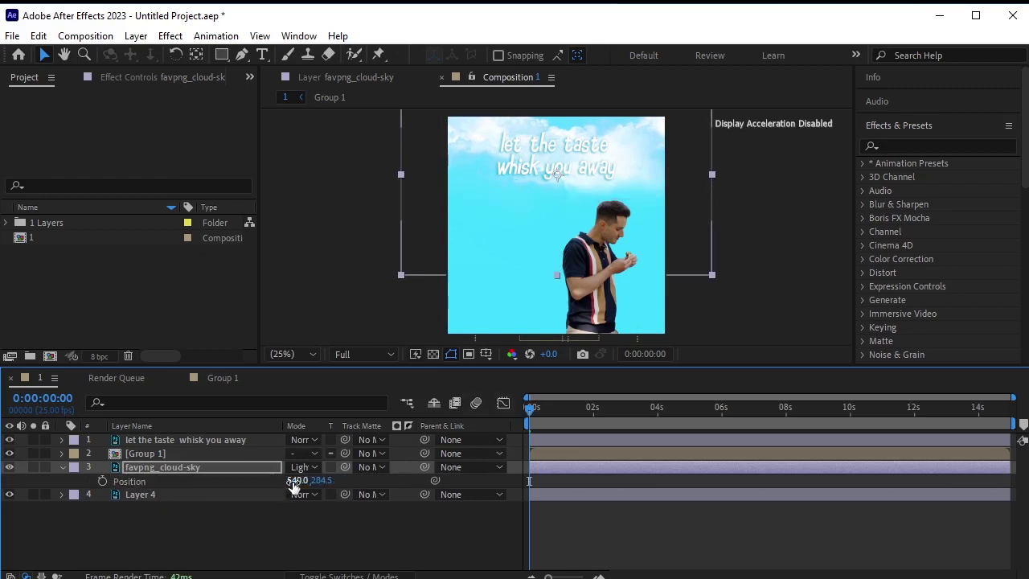
left_click_drag(293, 483, 138, 507)
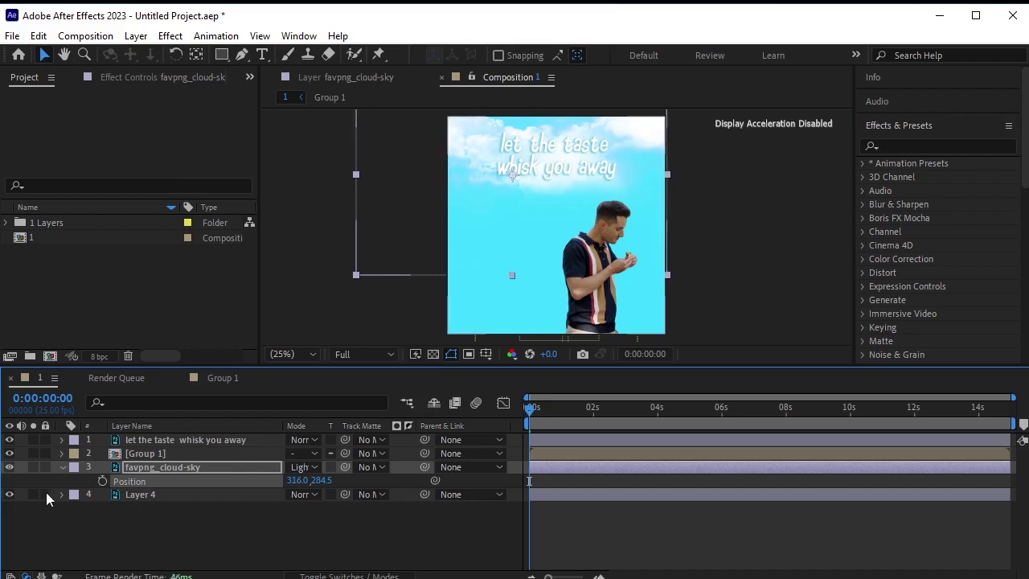
left_click(102, 480)
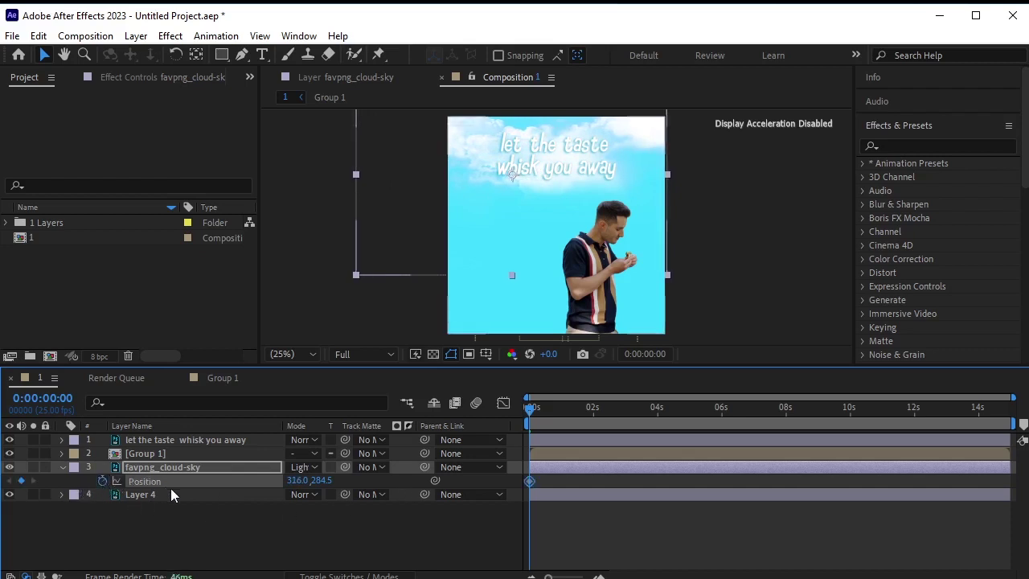
key("space")
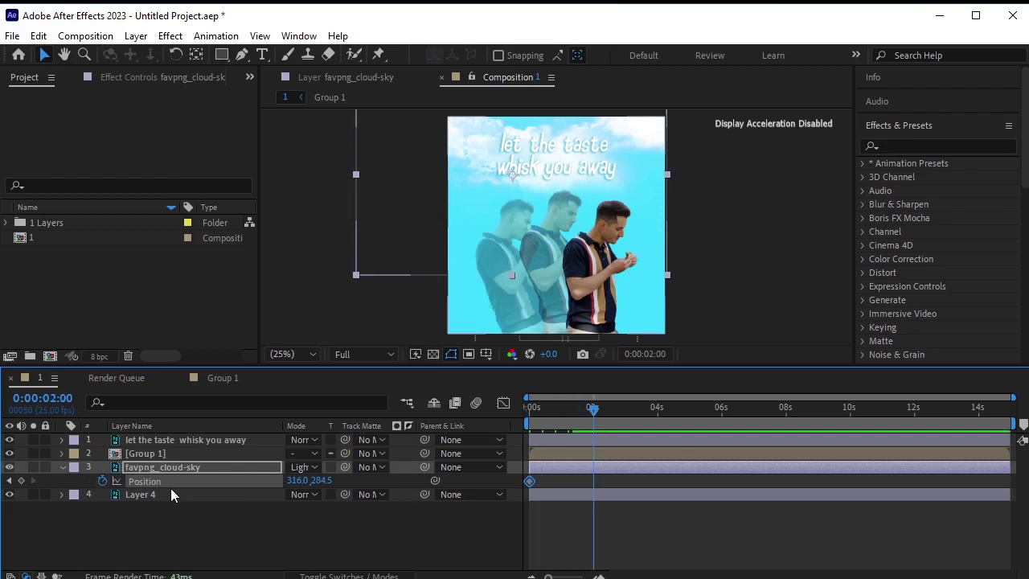
key("space")
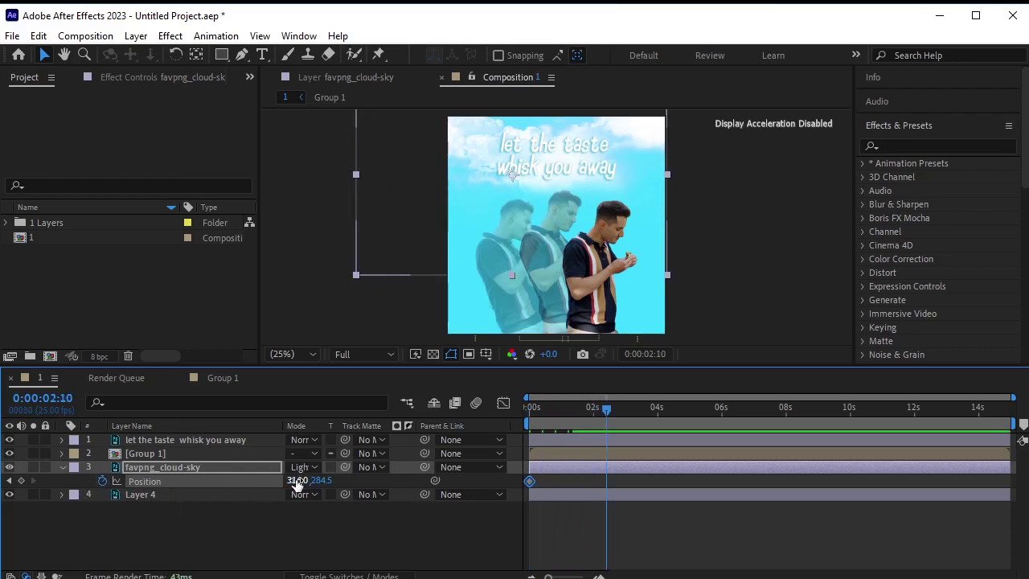
left_click_drag(297, 480, 642, 469)
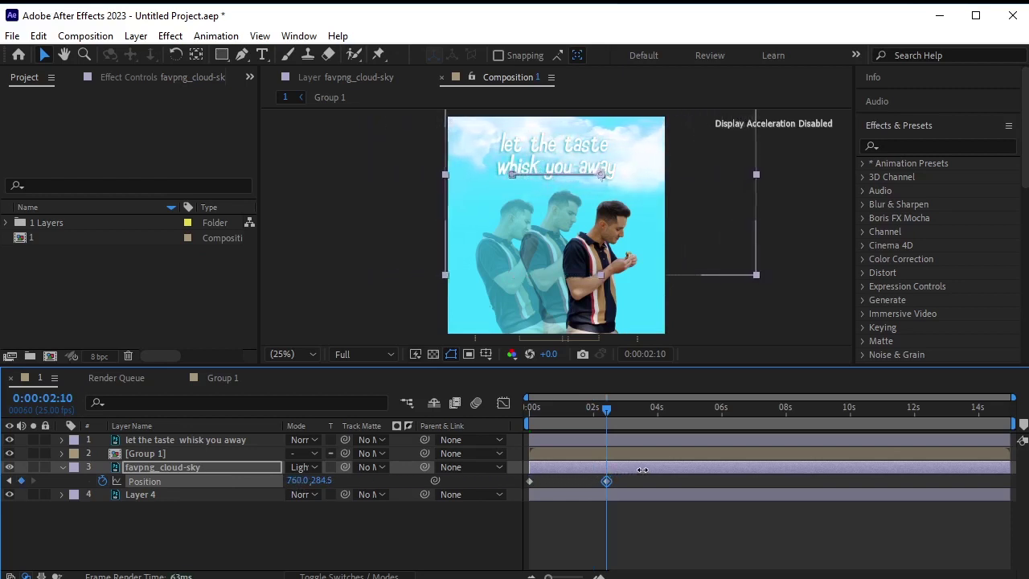
left_click(456, 532)
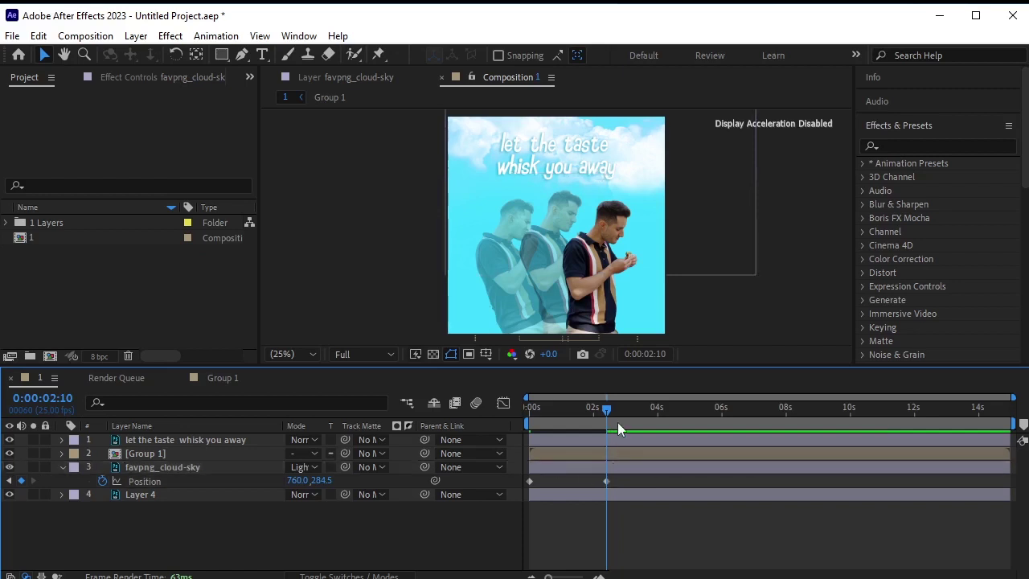
left_click(63, 468)
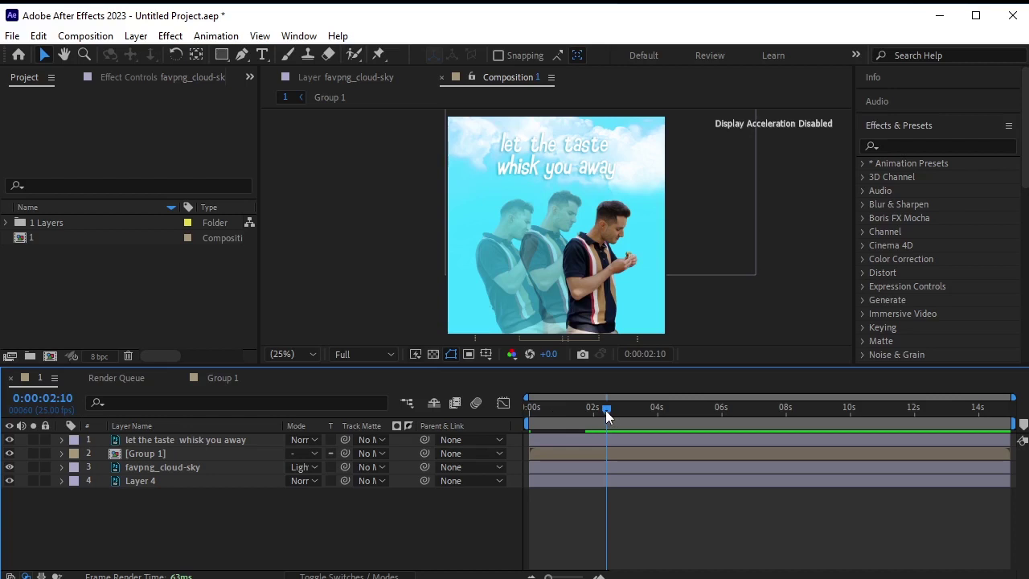
left_click_drag(605, 410, 518, 429)
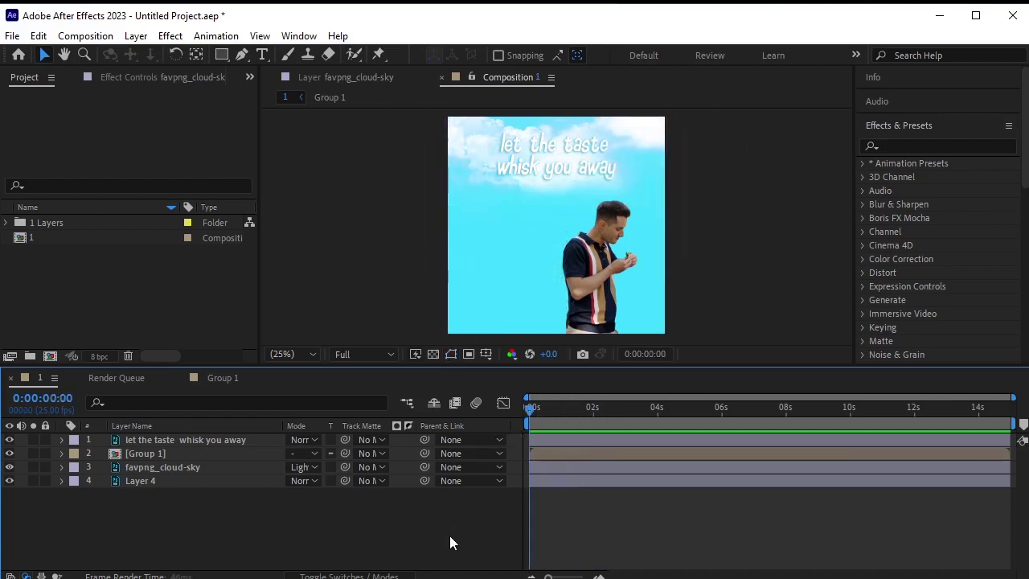
Preview the cloud drift, then move its end Position keyframe later to about 8 seconds
key("space")
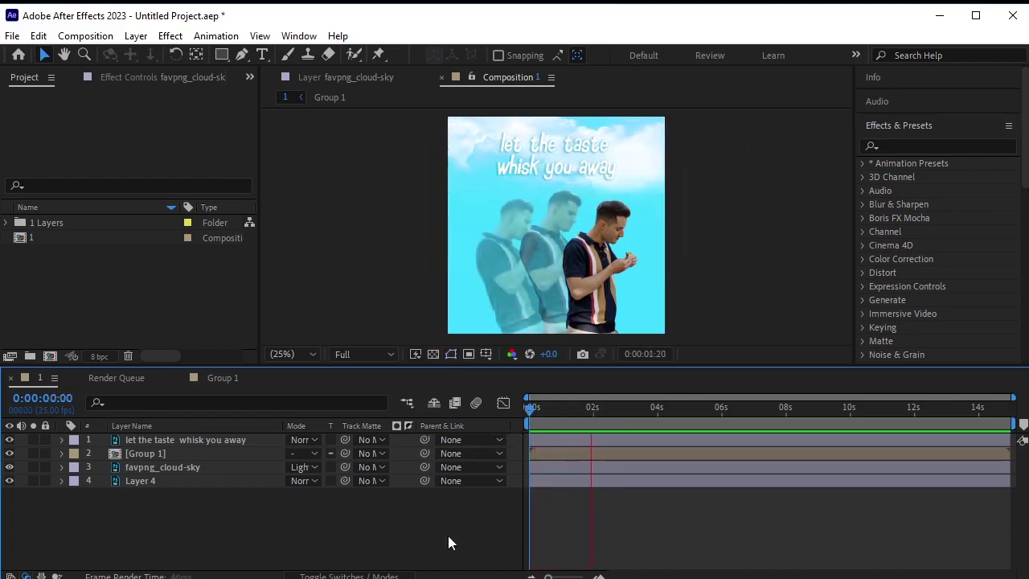
key("space")
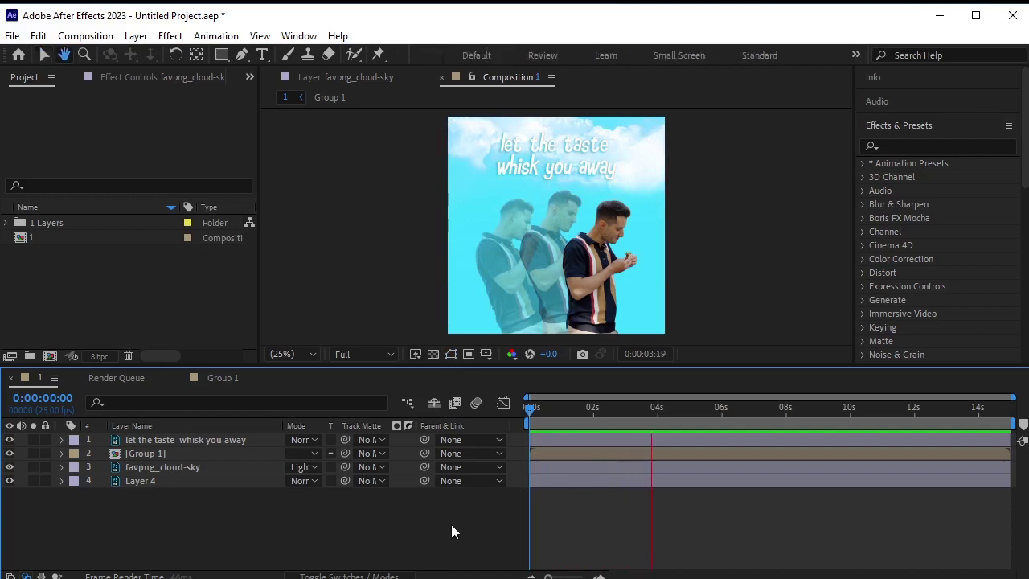
key("u")
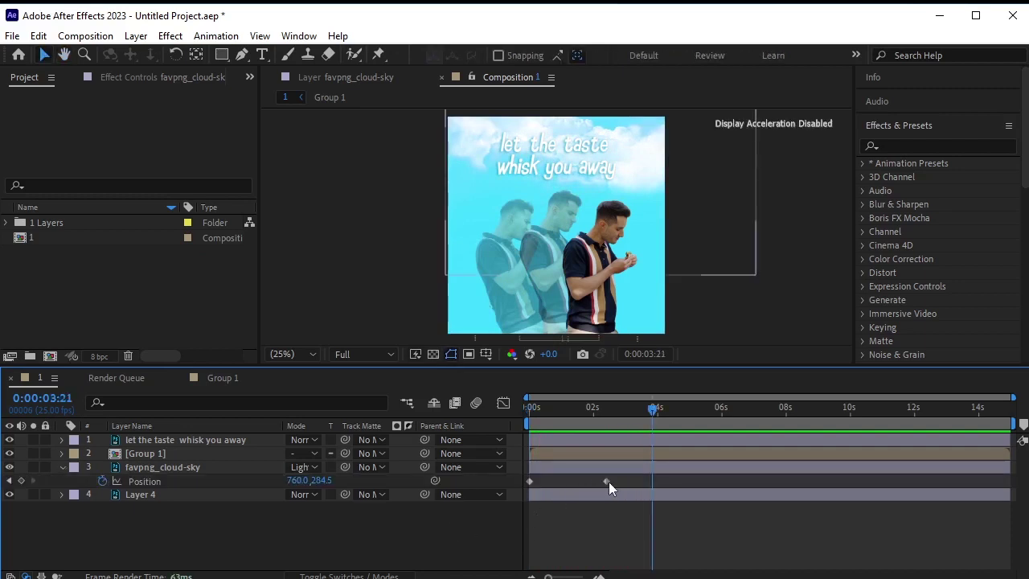
left_click_drag(608, 482, 793, 482)
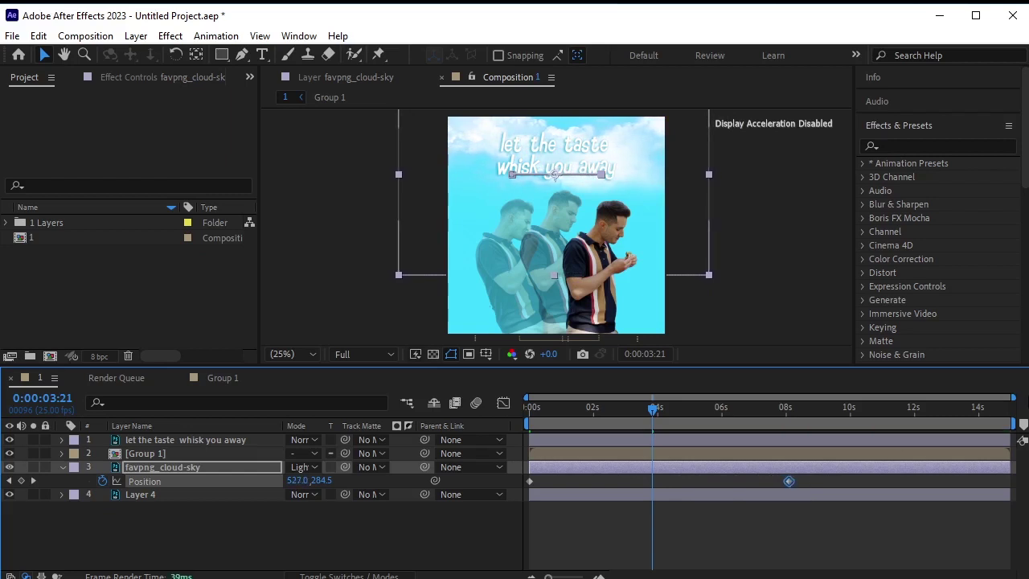
End the work area at 8 seconds and preview the slower cloud drift from the start
left_click_drag(1020, 423, 794, 478)
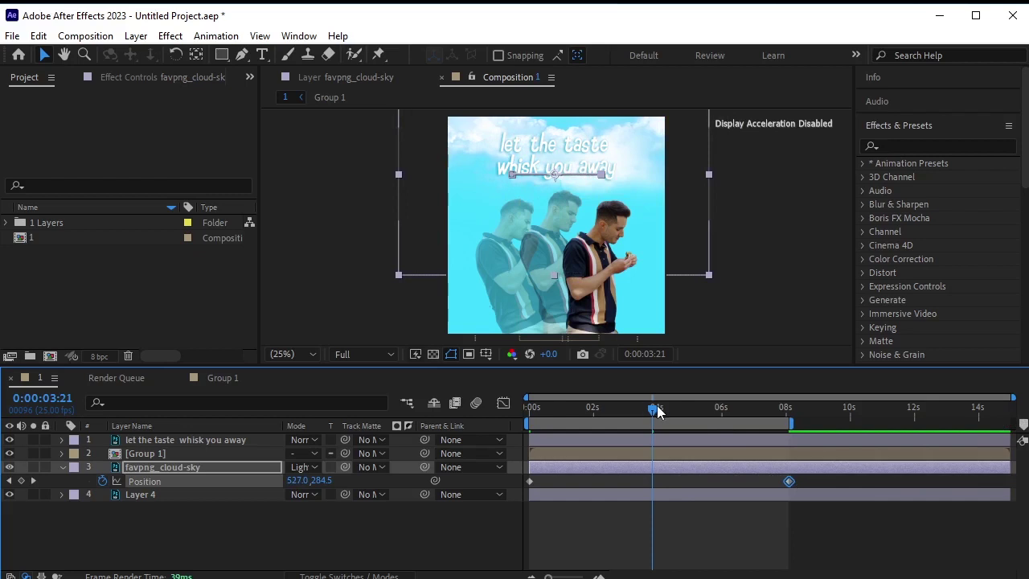
key("Home")
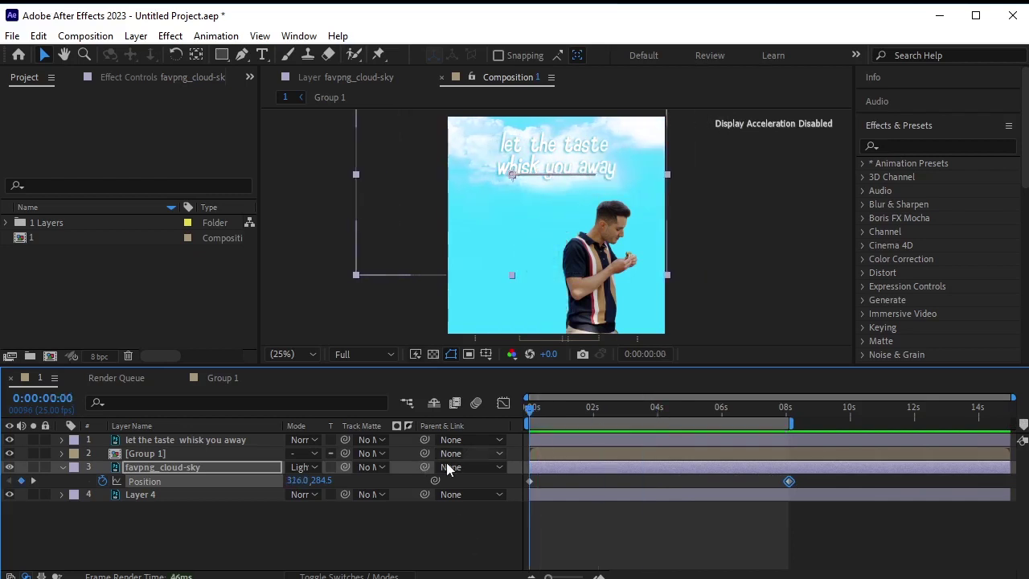
key("space")
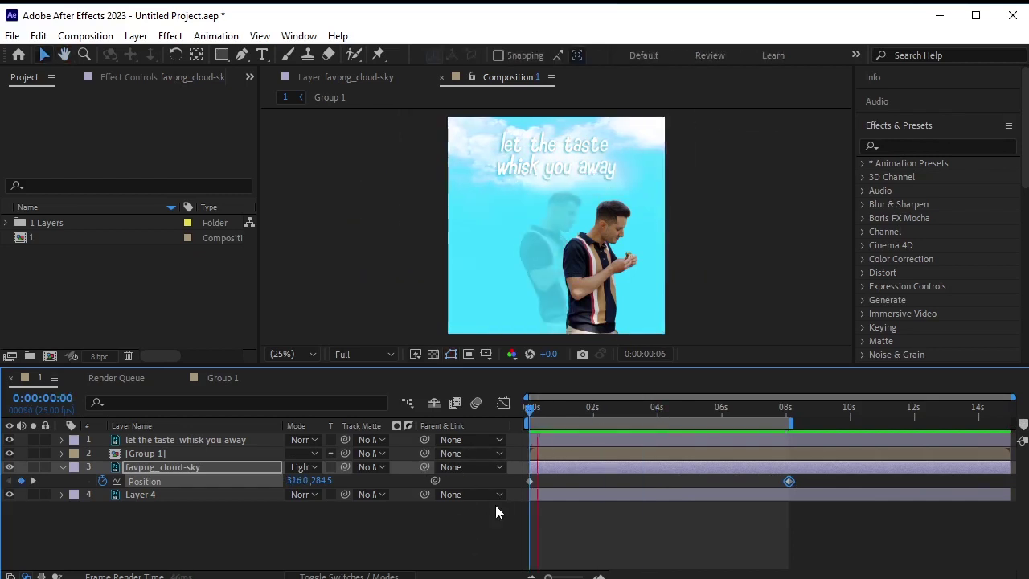